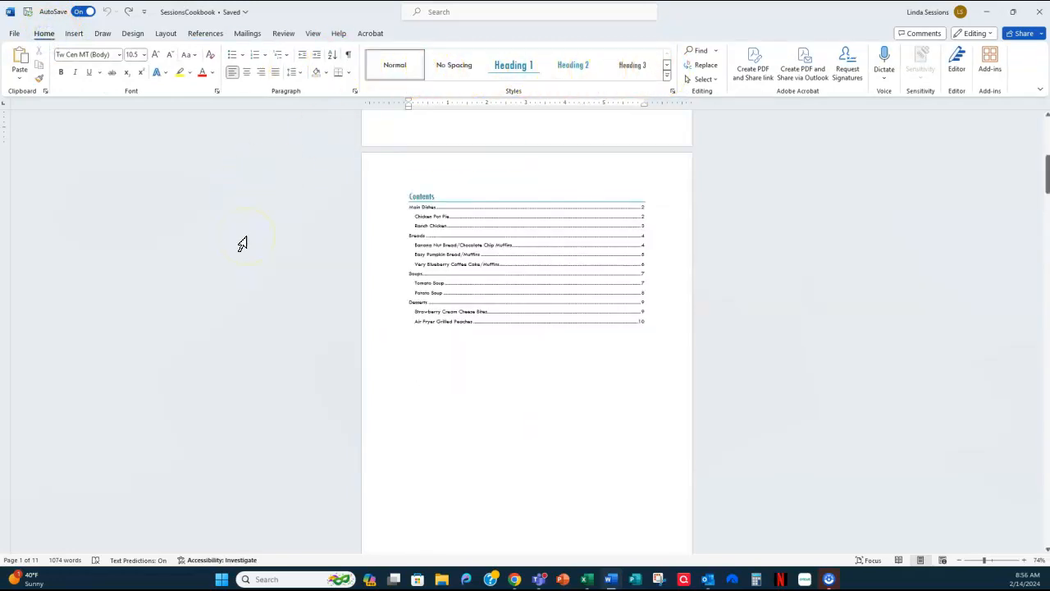
- Examine the finished SessionsCookbook, including its table of contents with the field options and the recipe pages with their headings and pictures
{"action": "left_click", "coordinate": [205, 33]}
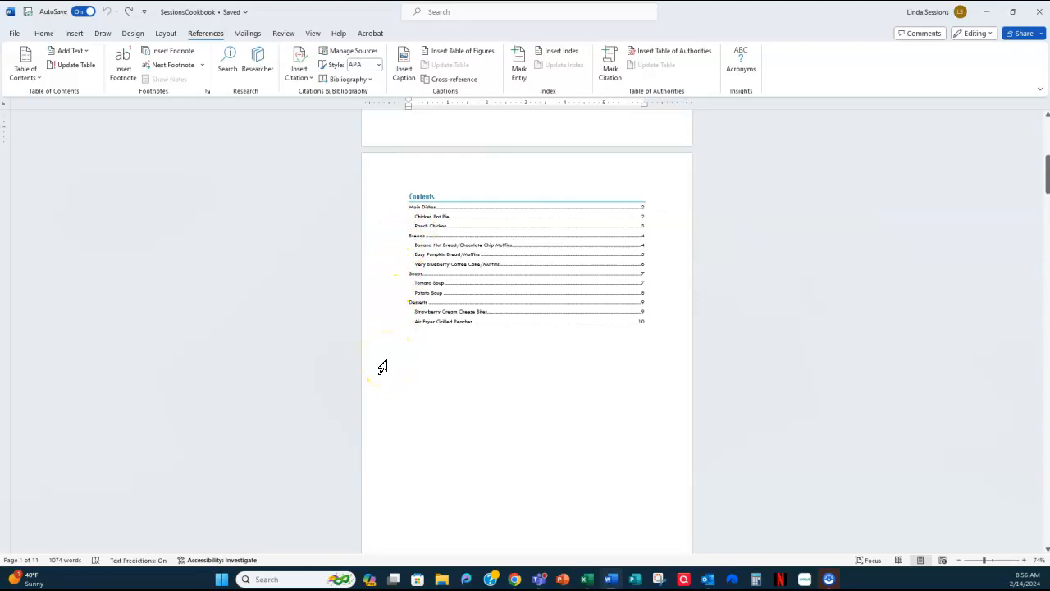
{"action": "left_click", "coordinate": [43, 33]}
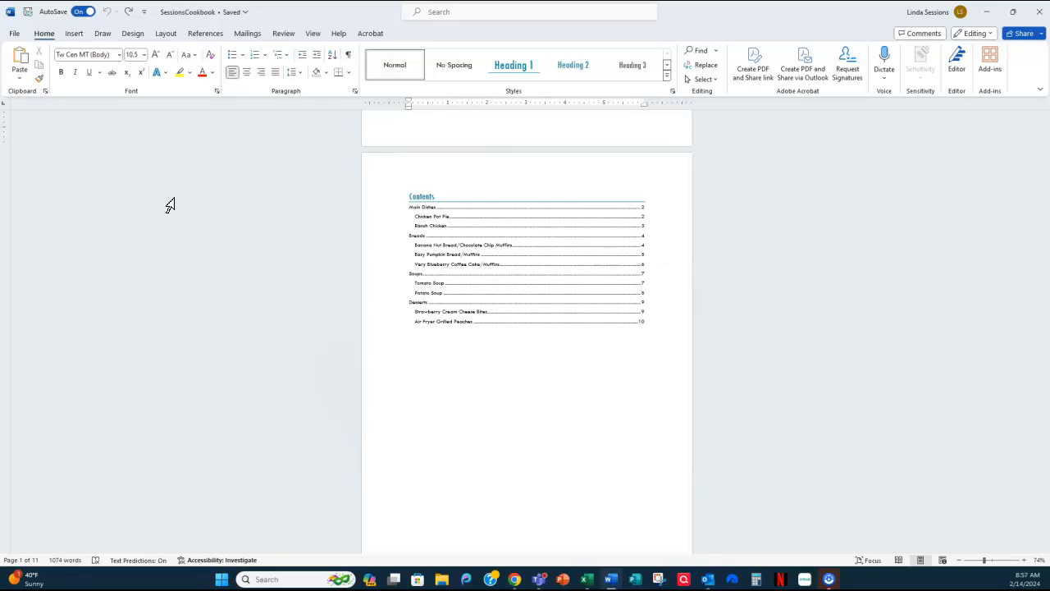
{"action": "left_click", "coordinate": [501, 199]}
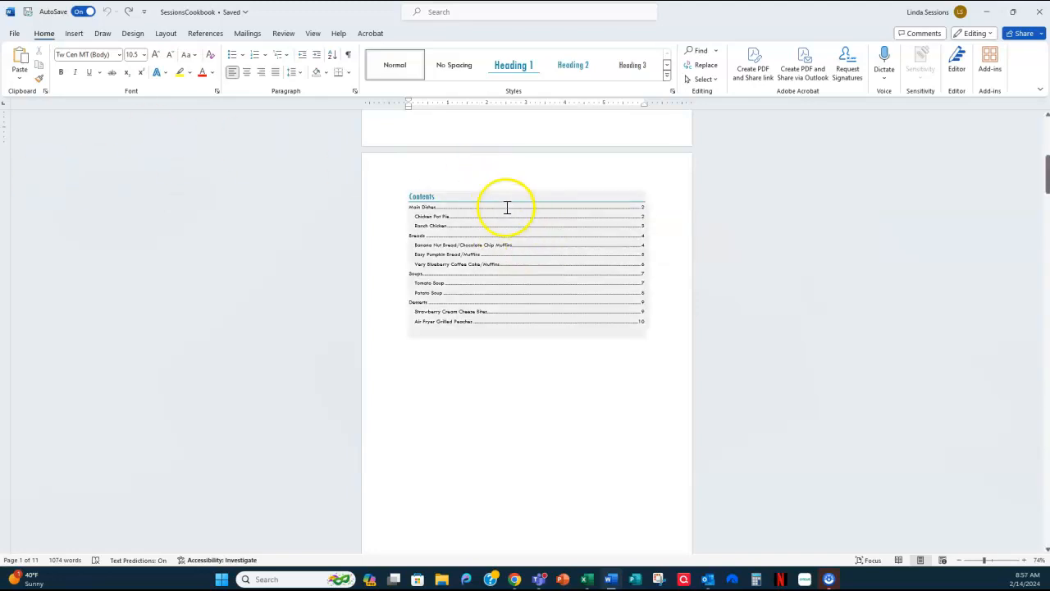
{"action": "right_click", "coordinate": [488, 236]}
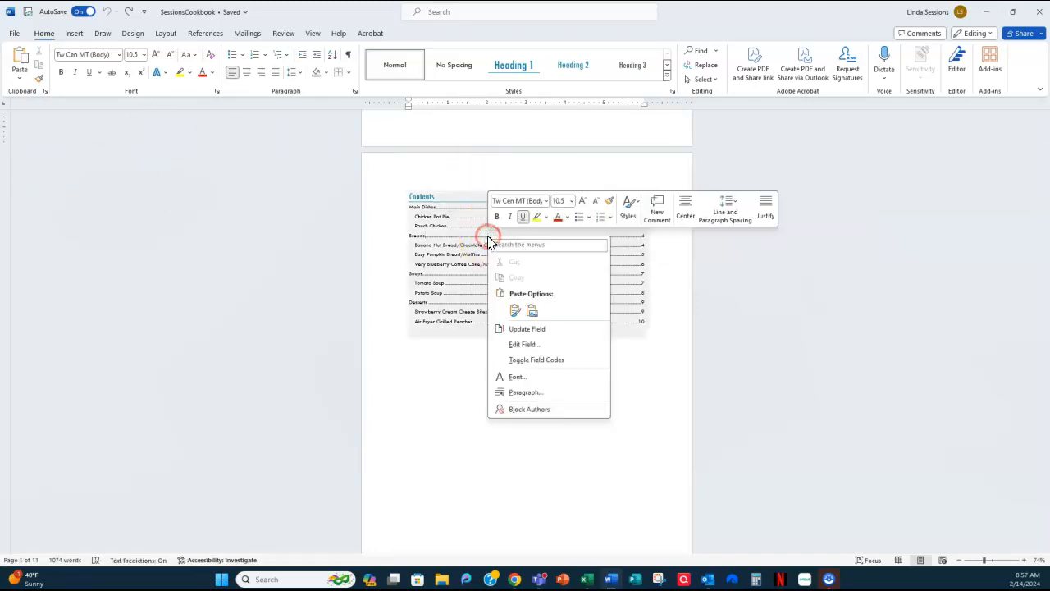
{"action": "left_click", "coordinate": [419, 380]}
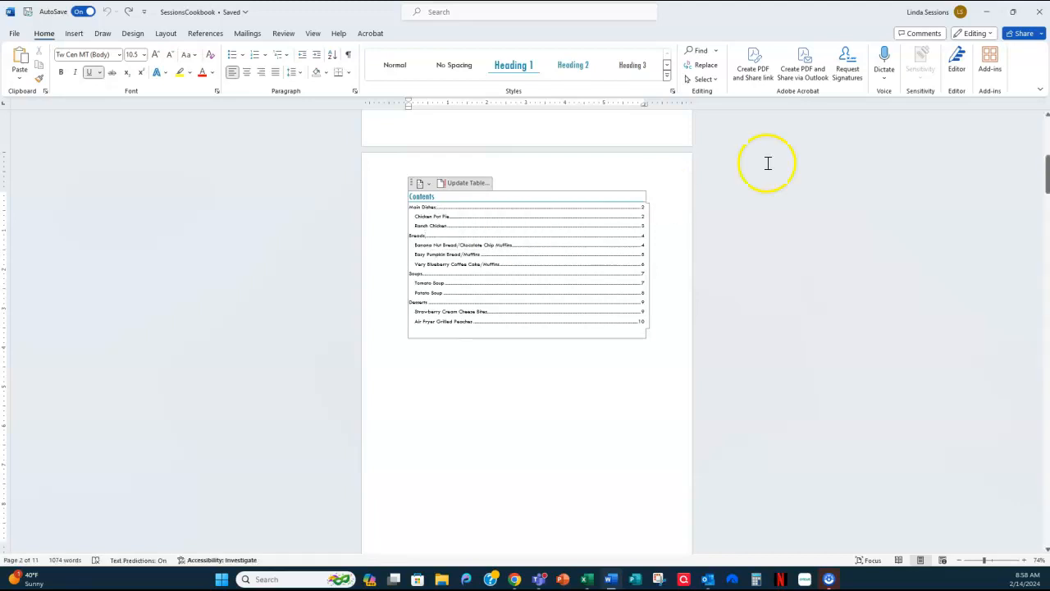
{"action": "left_click", "coordinate": [908, 265]}
{"action": "scroll", "coordinate": [747, 285], "scroll_direction": "down", "scroll_amount": 3}
{"action": "scroll", "coordinate": [747, 285], "scroll_direction": "down", "scroll_amount": 3}
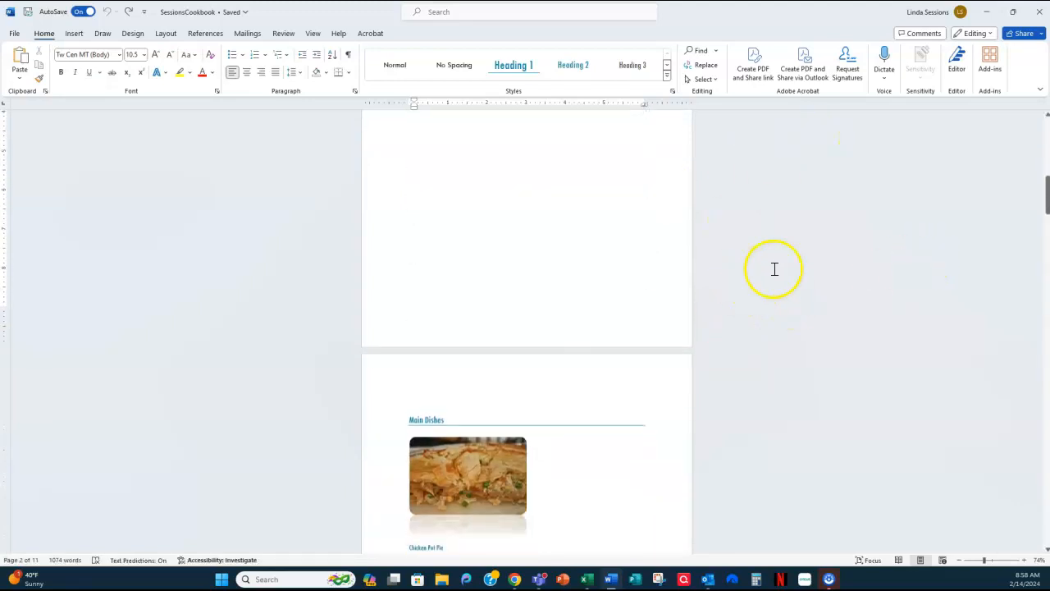
{"action": "scroll", "coordinate": [771, 270], "scroll_direction": "down", "scroll_amount": 1}
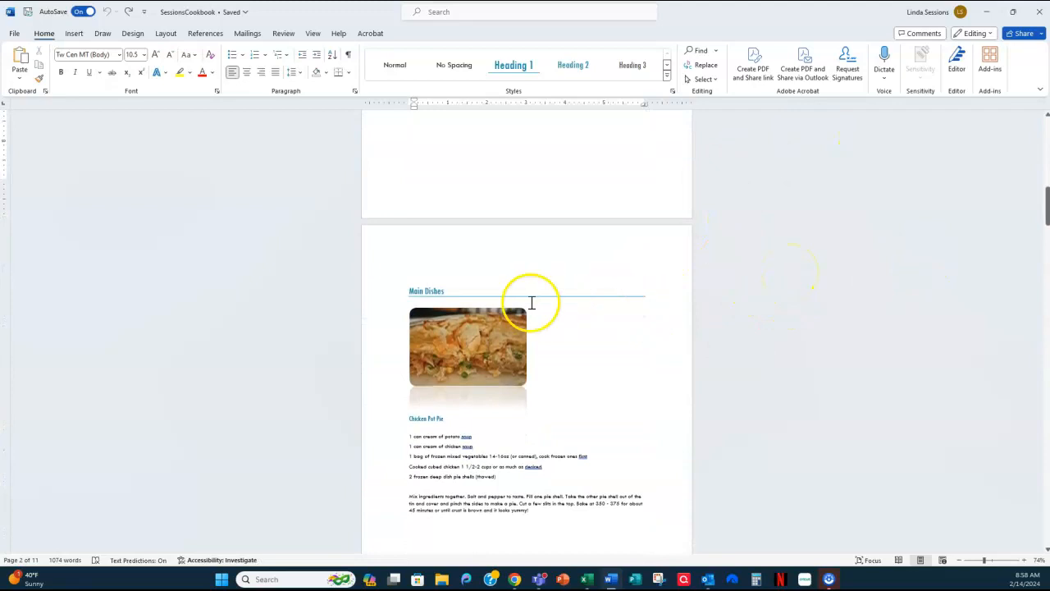
{"action": "scroll", "coordinate": [825, 340], "scroll_direction": "down", "scroll_amount": 1}
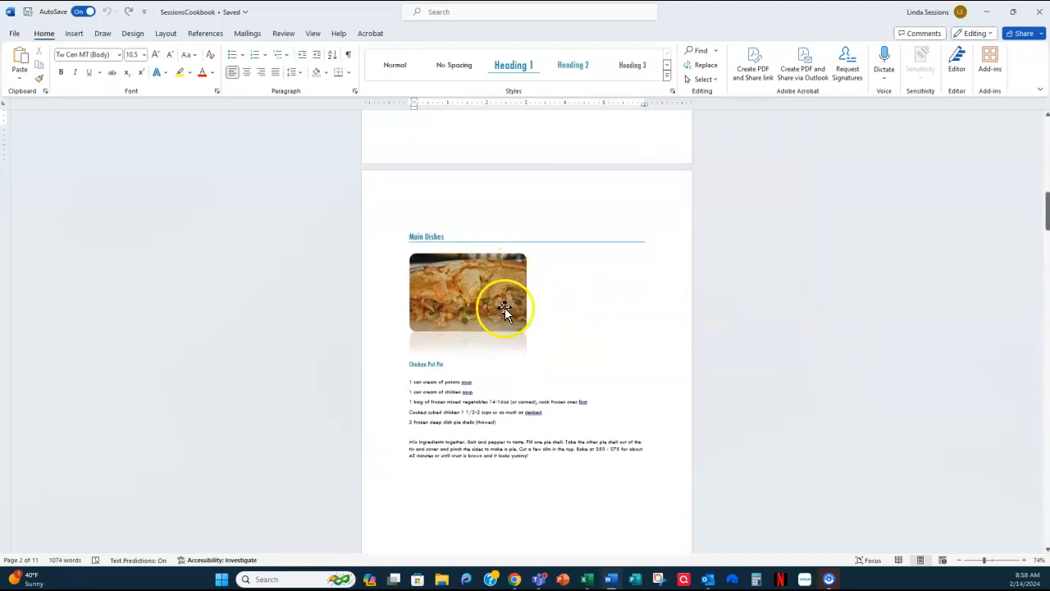
{"action": "scroll", "coordinate": [826, 359], "scroll_direction": "down", "scroll_amount": 1}
{"action": "scroll", "coordinate": [826, 359], "scroll_direction": "down", "scroll_amount": 10}
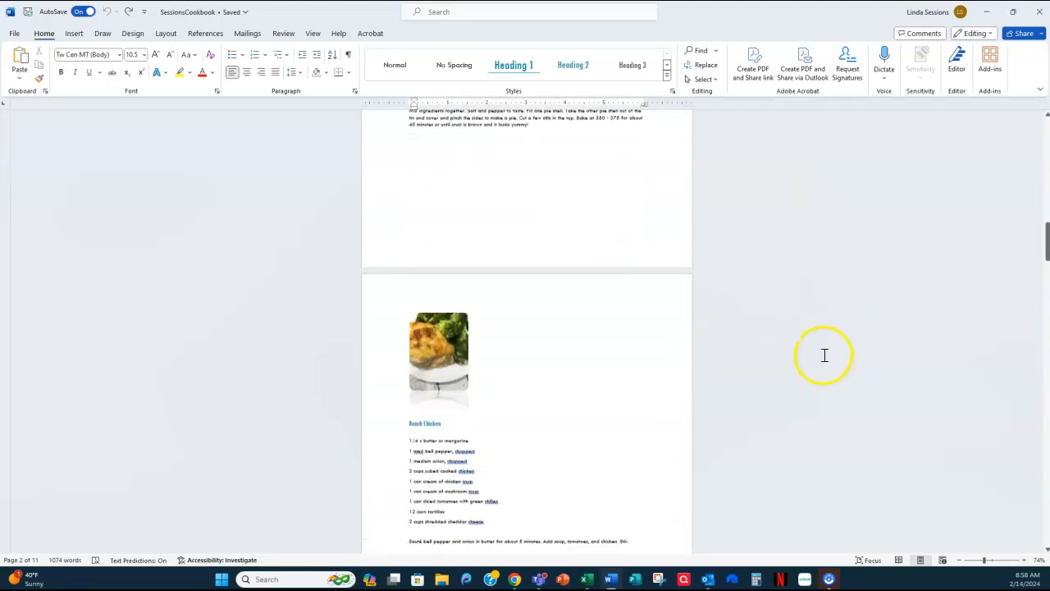
{"action": "scroll", "coordinate": [824, 354], "scroll_direction": "down", "scroll_amount": 8}
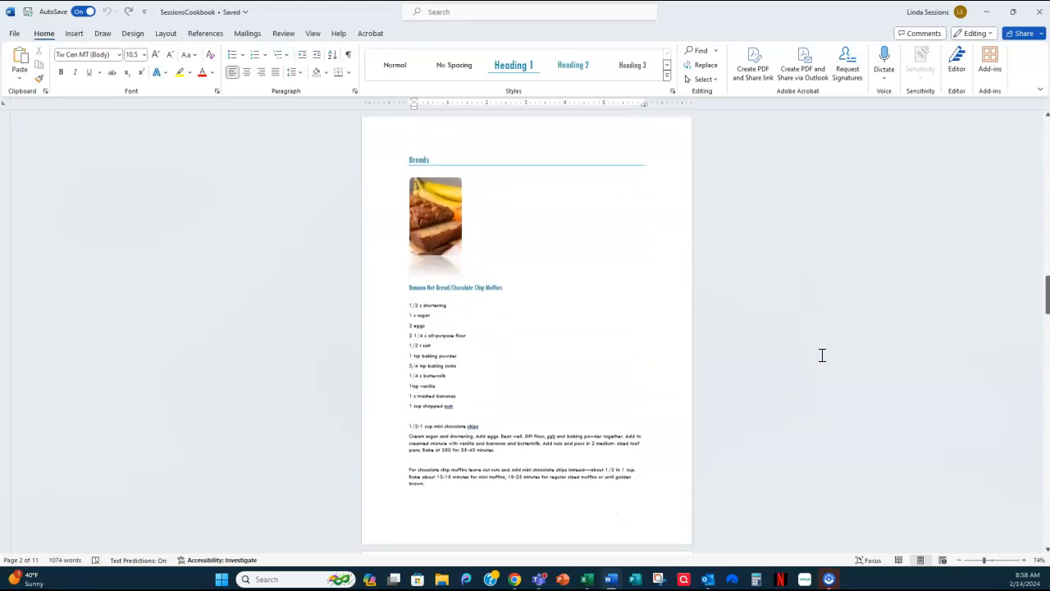
{"action": "scroll", "coordinate": [821, 354], "scroll_direction": "down", "scroll_amount": 4}
{"action": "scroll", "coordinate": [819, 353], "scroll_direction": "up", "scroll_amount": 5}
{"action": "scroll", "coordinate": [818, 353], "scroll_direction": "up", "scroll_amount": 3}
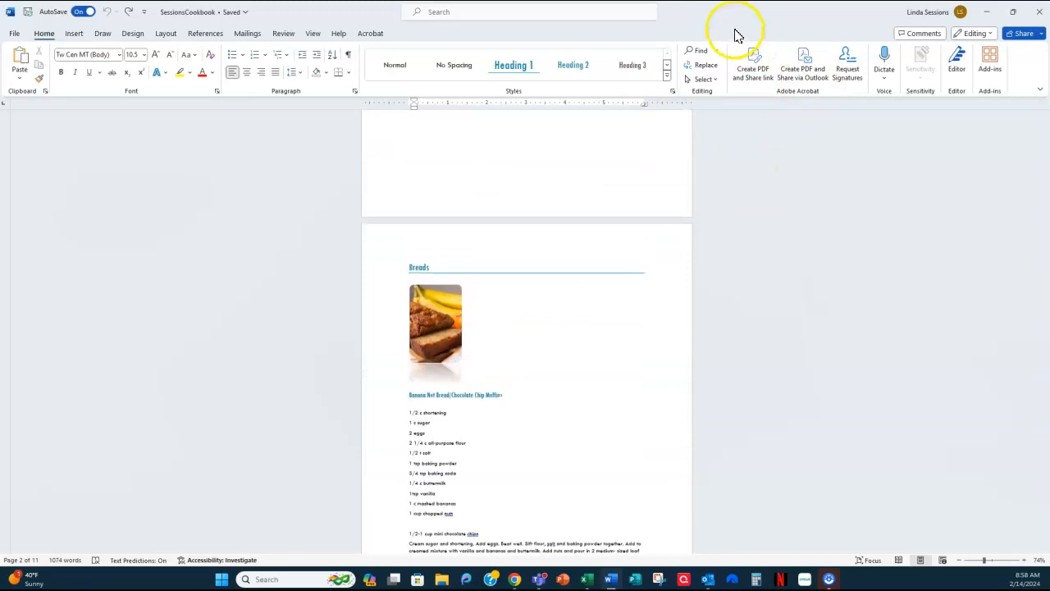
- Move the finished SessionsCookbook window to the other display and open File Explorer, moving its window there as well
{"action": "left_click_drag", "start_coordinate": [721, 12], "coordinate": [1049, 146]}
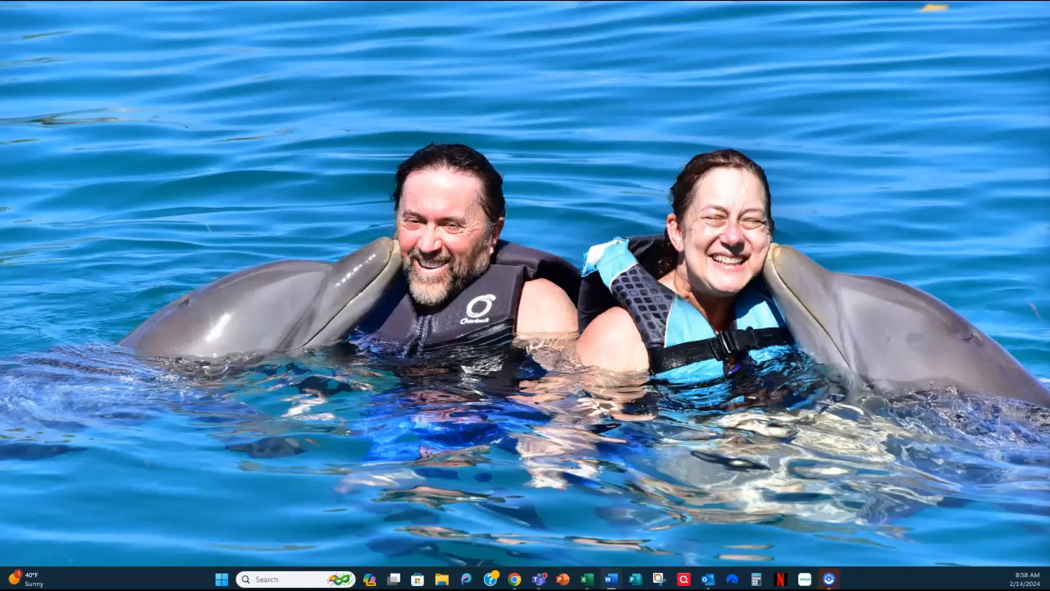
{"action": "left_click", "coordinate": [441, 579]}
{"action": "left_click_drag", "start_coordinate": [793, 16], "coordinate": [1049, 73]}
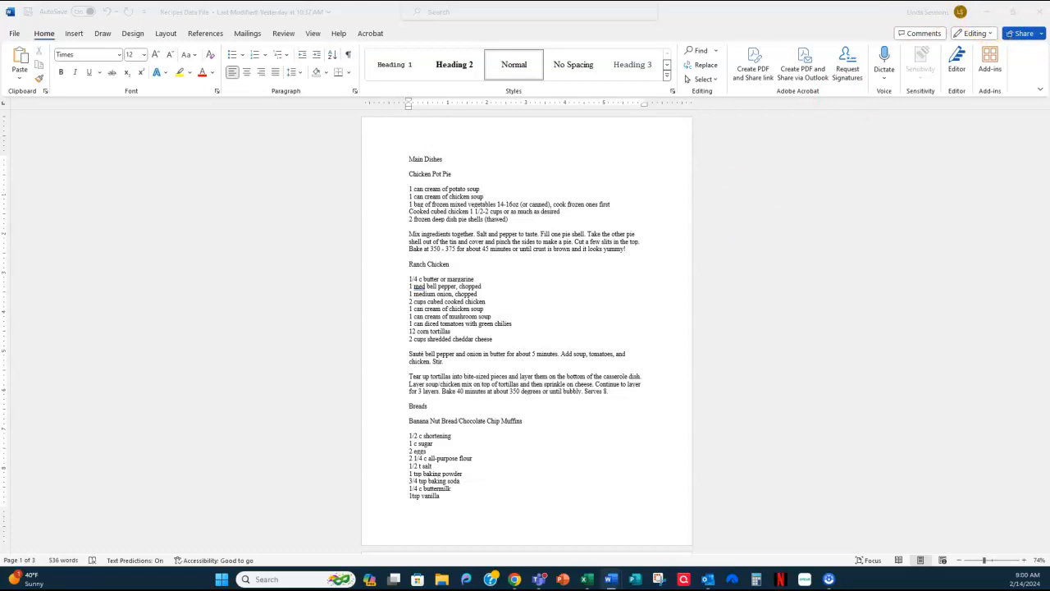
- Minimize the Recipes Data File and look over the recipe images in the Cookbook Pictures folder window
{"action": "left_click", "coordinate": [986, 12]}
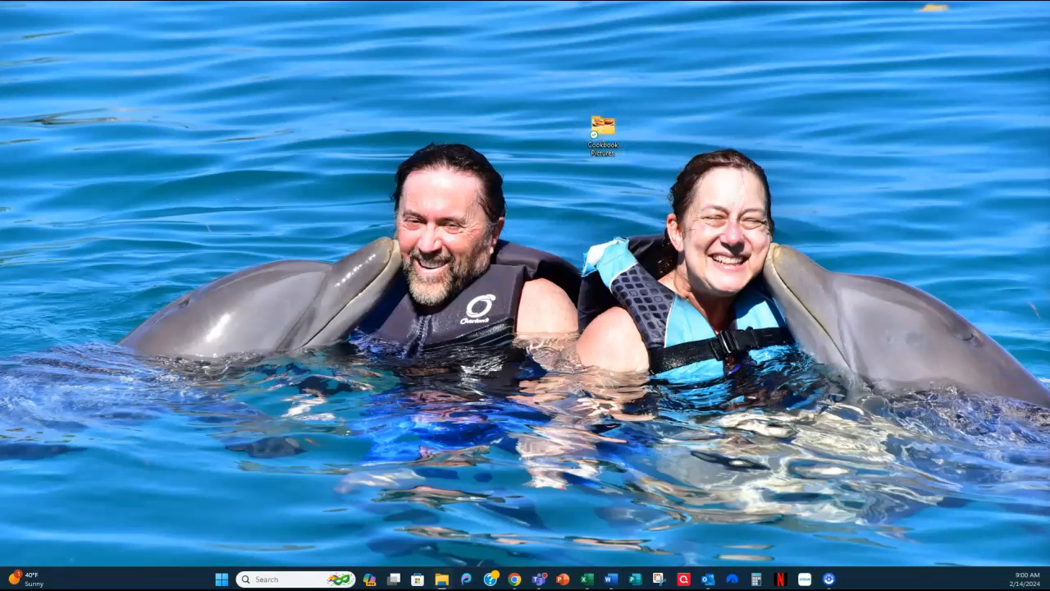
{"action": "left_click_drag", "start_coordinate": [1049, 100], "coordinate": [635, 53]}
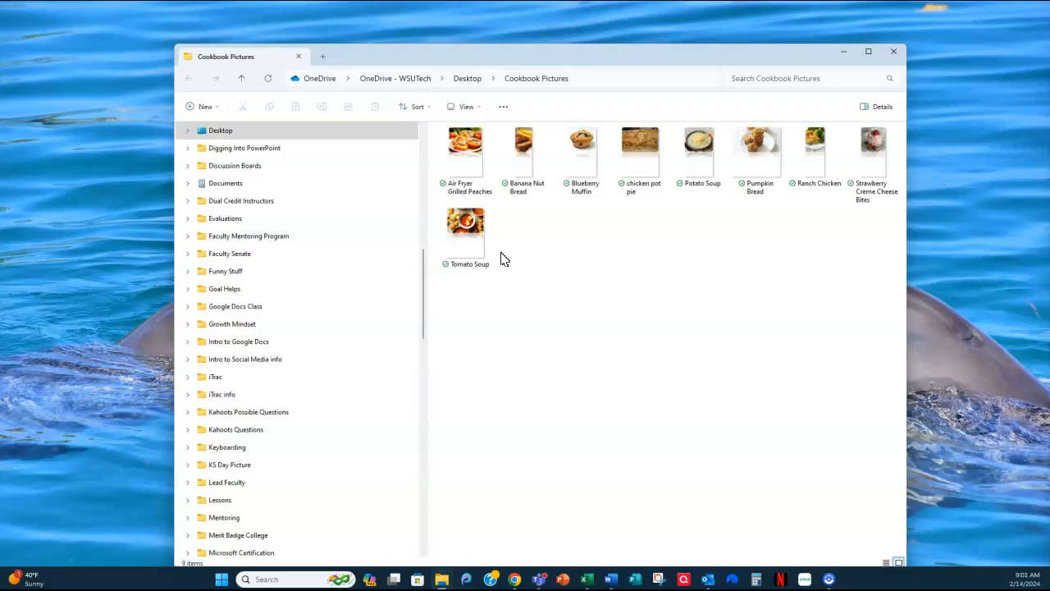
{"action": "left_click_drag", "start_coordinate": [695, 61], "coordinate": [1049, 115]}
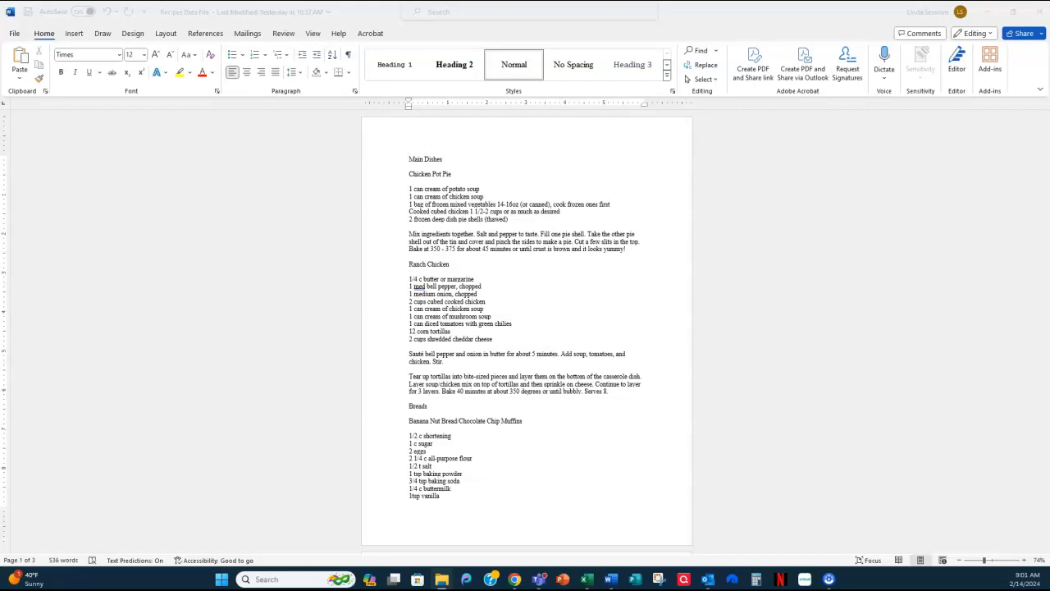
- Apply the Integral theme to the Recipes Data File document
{"action": "left_click", "coordinate": [127, 37]}
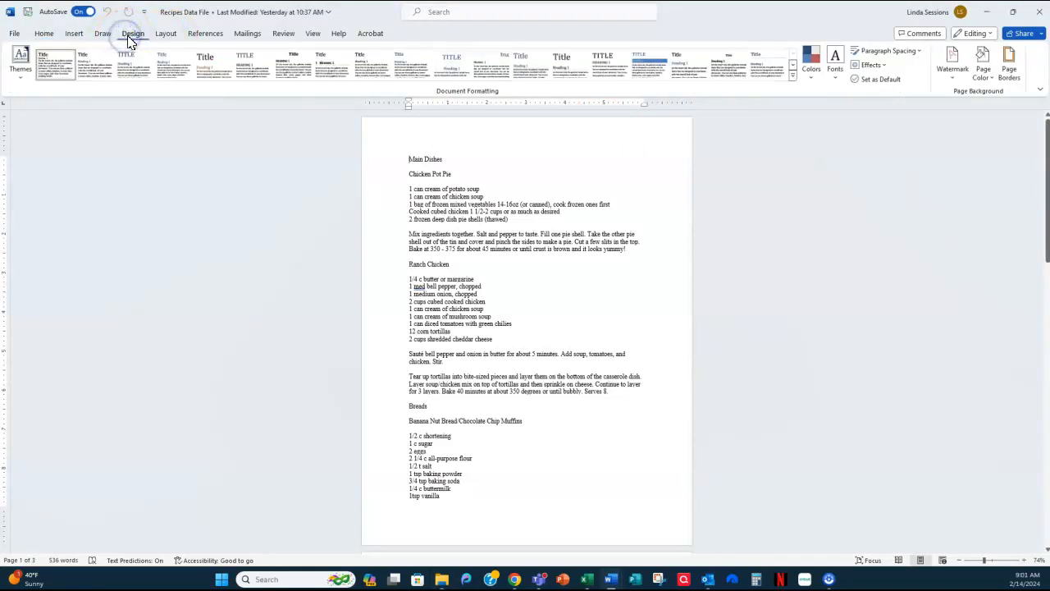
{"action": "left_click", "coordinate": [22, 74]}
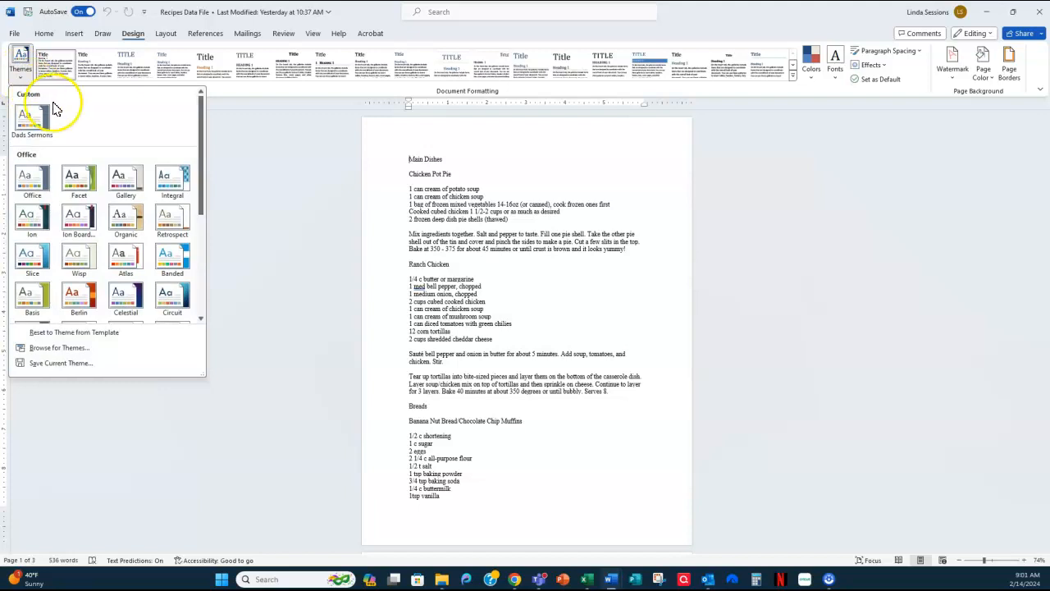
{"action": "left_click", "coordinate": [165, 182]}
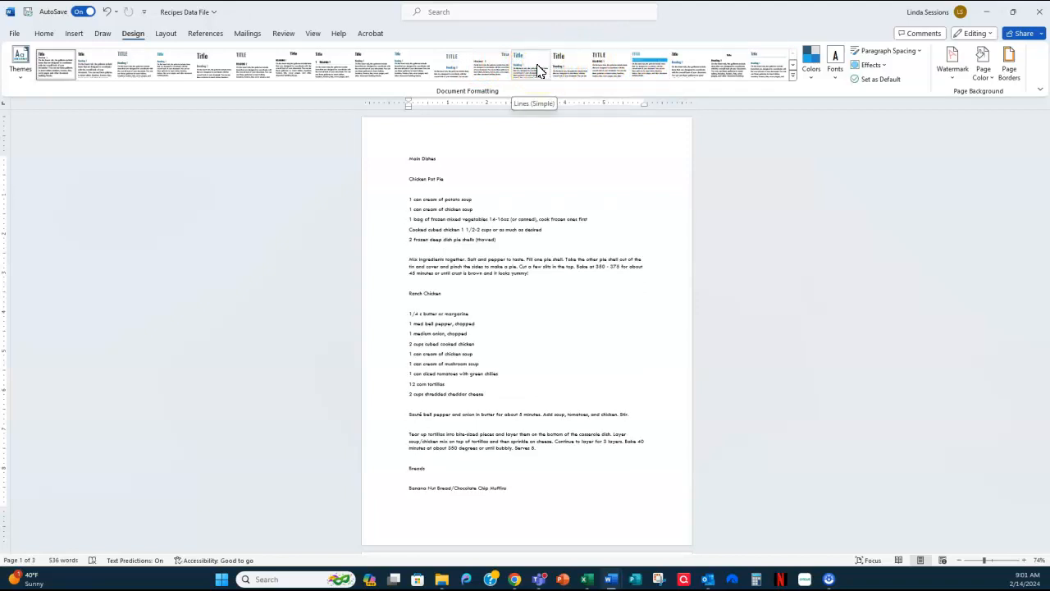
- Apply the Lines (Simple) style set to the document
{"action": "left_click", "coordinate": [644, 64]}
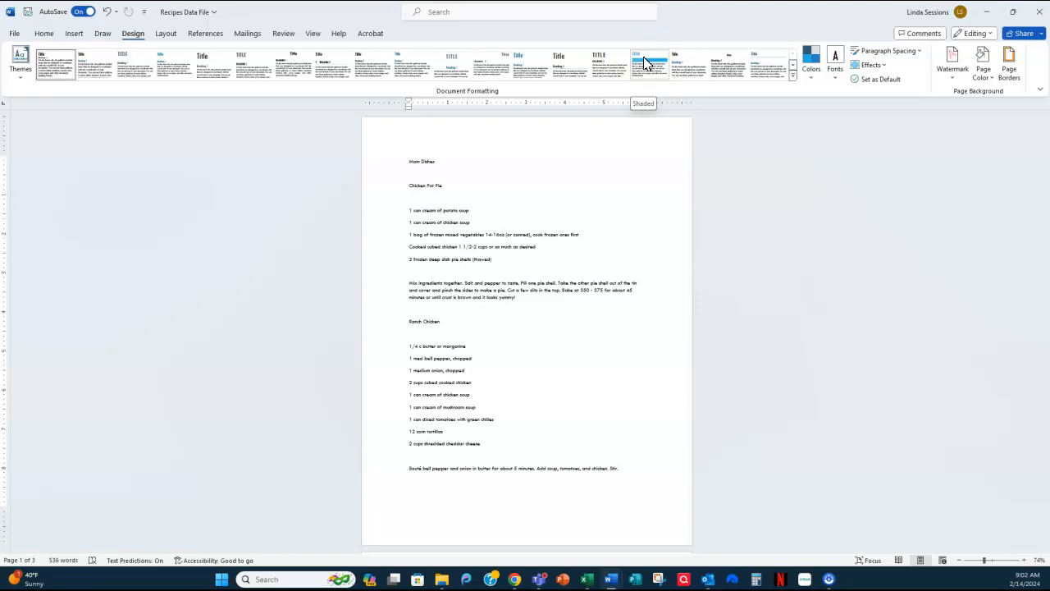
{"action": "left_click", "coordinate": [614, 71]}
{"action": "left_click", "coordinate": [528, 65]}
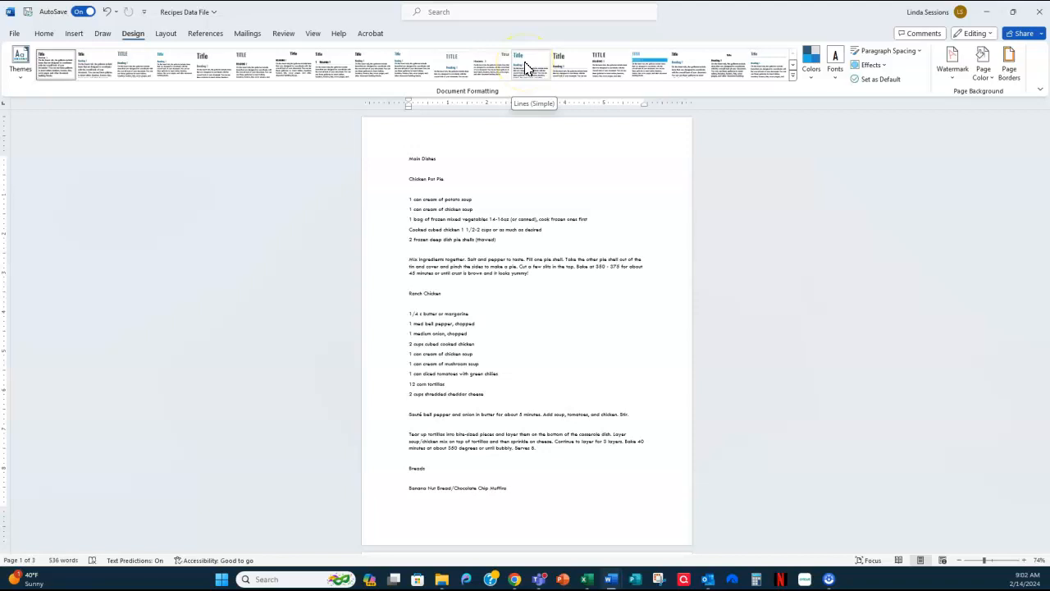
{"action": "left_click", "coordinate": [527, 68]}
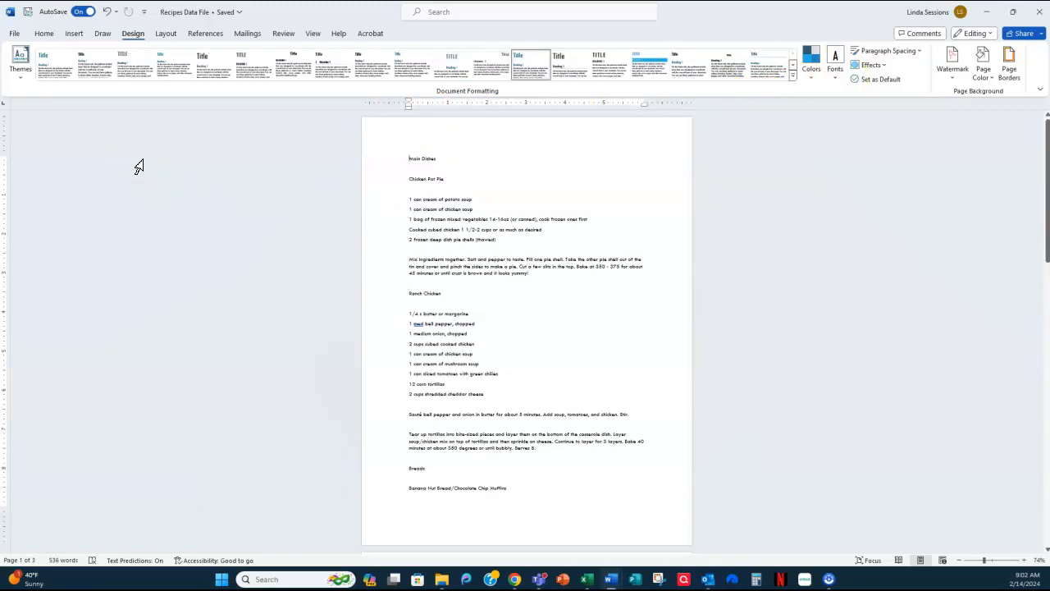
- Apply the Heading 1 style to the category titles Main Dishes and Breads
{"action": "left_click", "coordinate": [43, 34]}
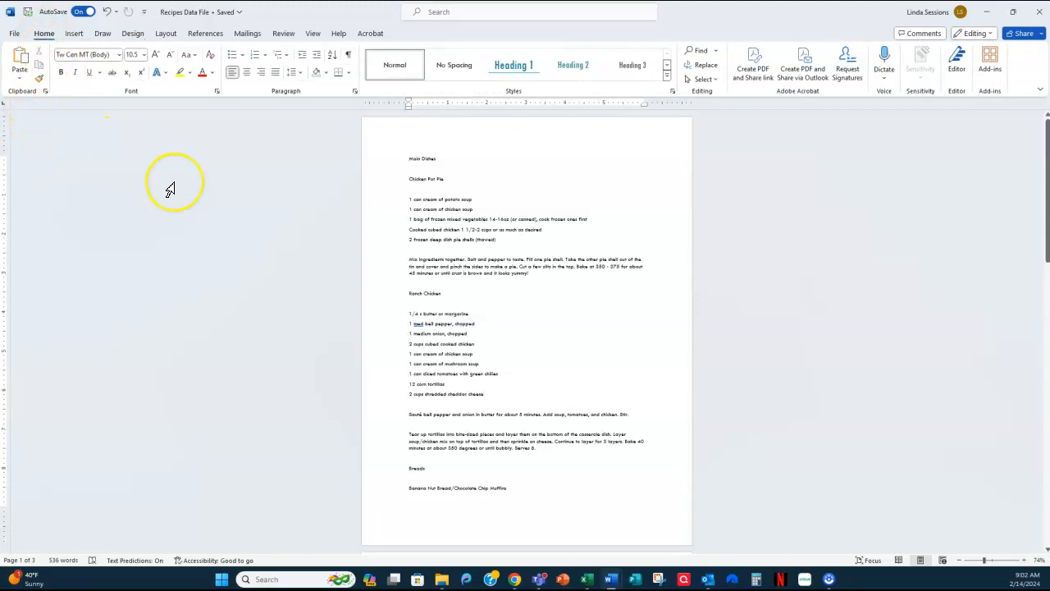
{"action": "left_click", "coordinate": [264, 251]}
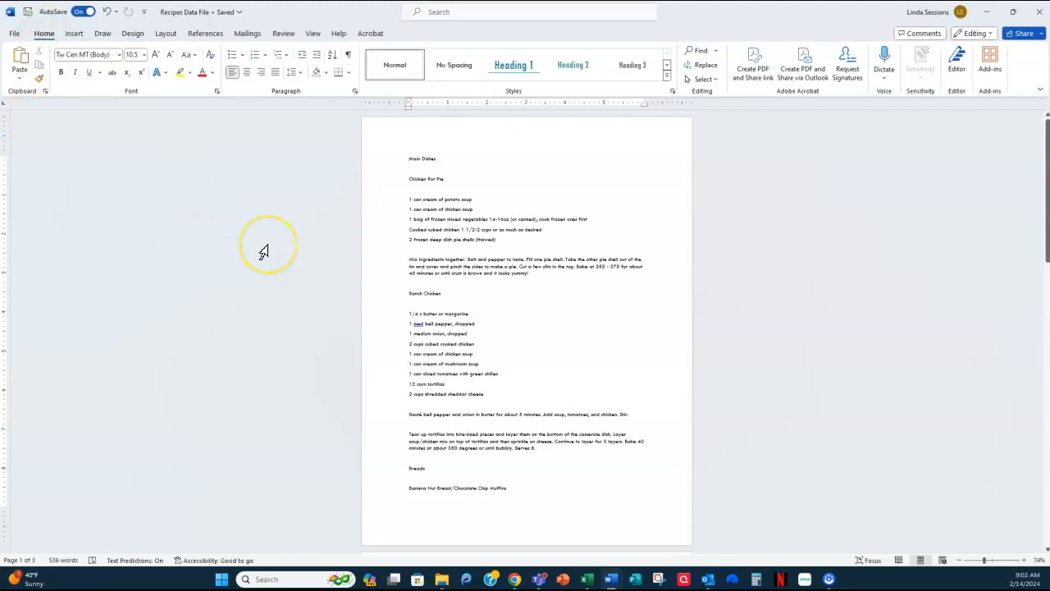
{"action": "left_click", "coordinate": [428, 161]}
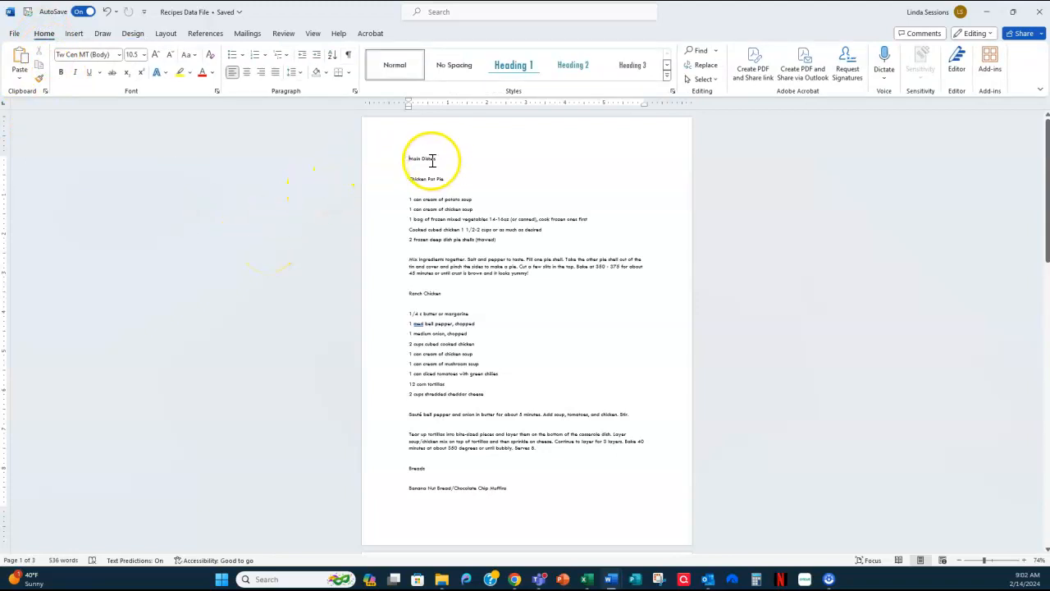
{"action": "left_click_drag", "start_coordinate": [432, 160], "coordinate": [404, 161]}
{"action": "left_click", "coordinate": [513, 65]}
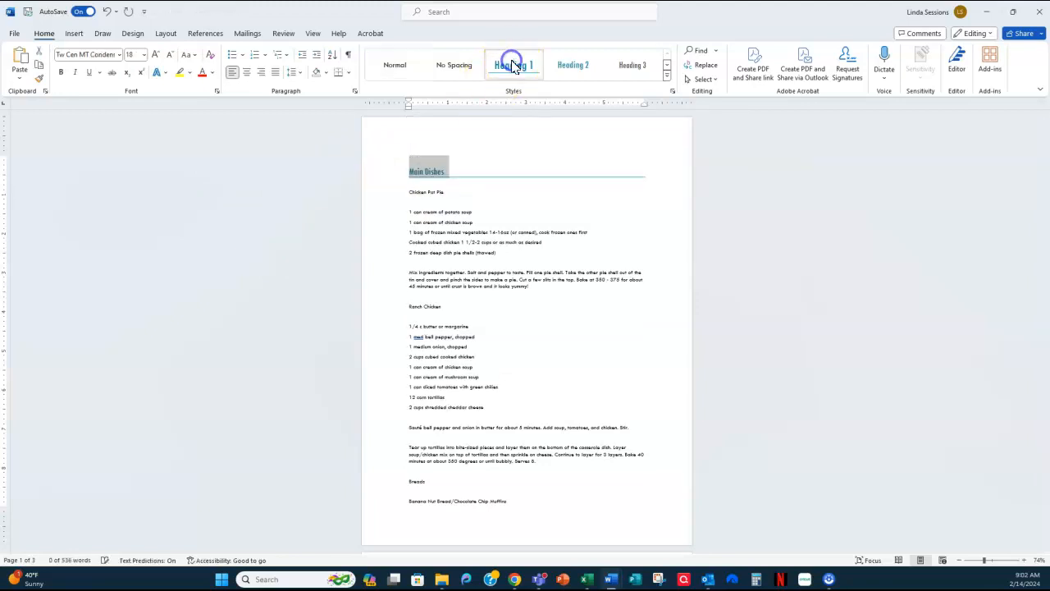
{"action": "left_click", "coordinate": [416, 482]}
{"action": "double_click", "coordinate": [416, 481]}
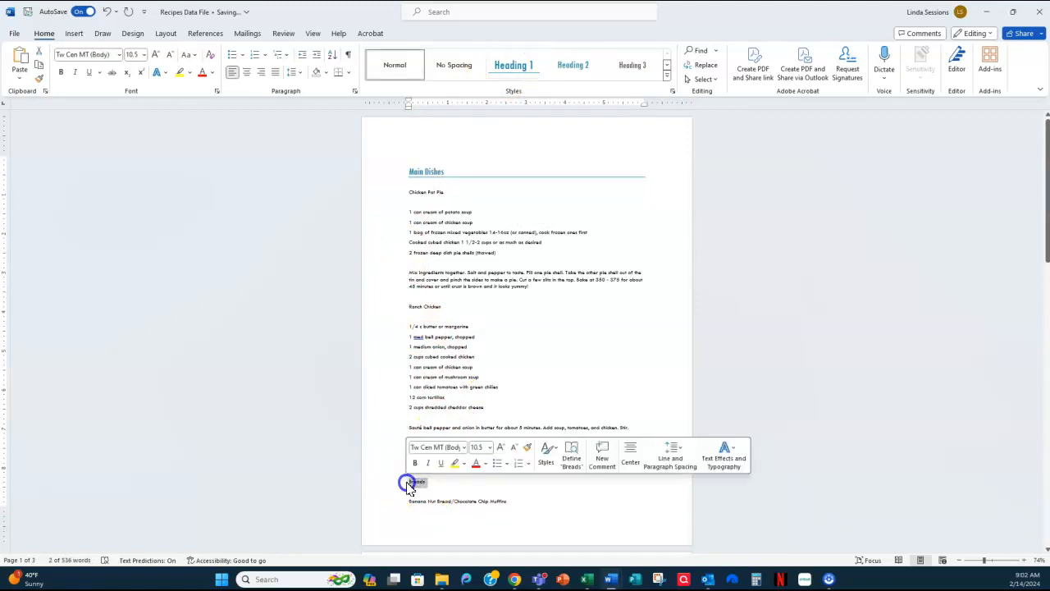
{"action": "left_click", "coordinate": [510, 69]}
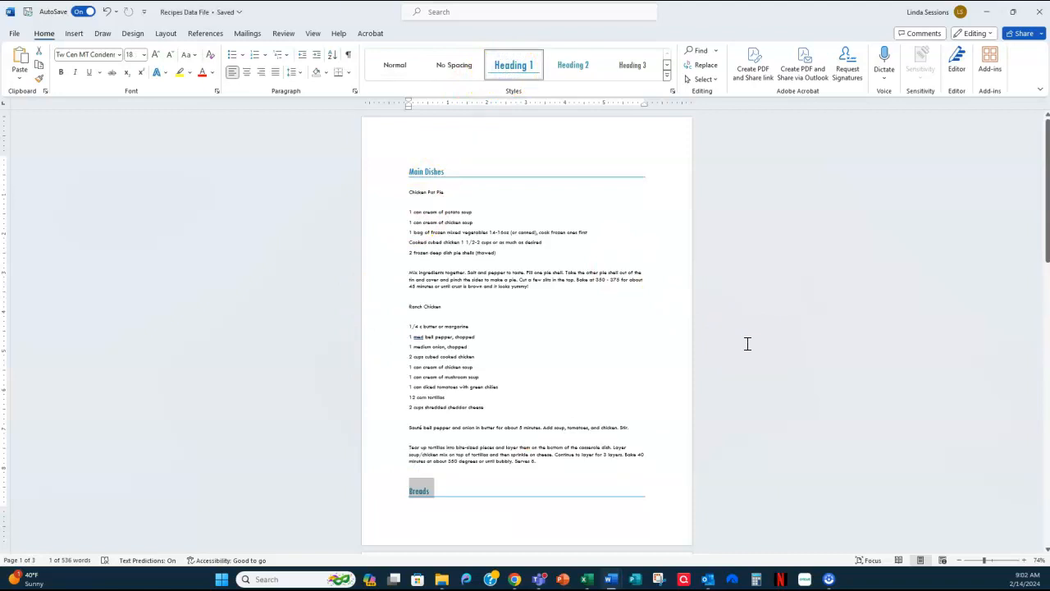
{"action": "left_click", "coordinate": [697, 321]}
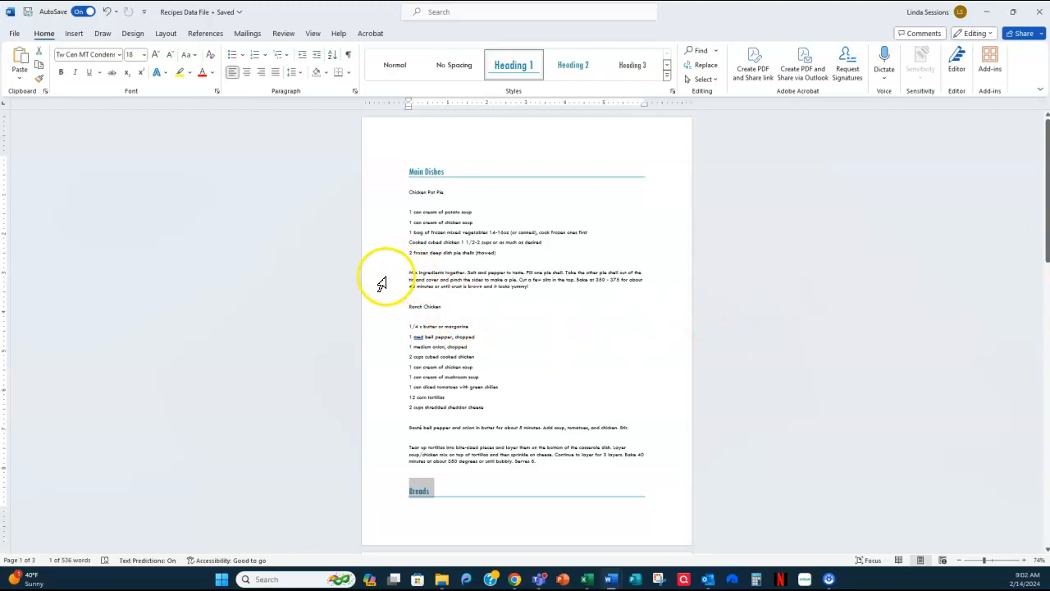
- Apply the Heading 2 style to the recipe titles Chicken Pot Pie and Ranch Chicken
{"action": "left_click_drag", "start_coordinate": [447, 191], "coordinate": [411, 193]}
{"action": "left_click", "coordinate": [564, 67]}
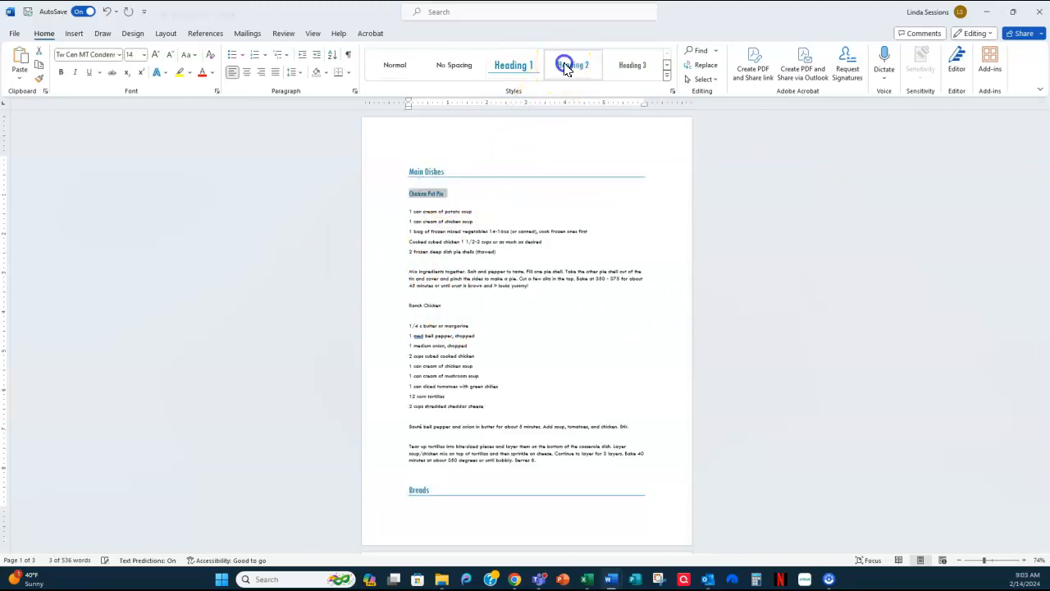
{"action": "left_click_drag", "start_coordinate": [441, 304], "coordinate": [402, 303]}
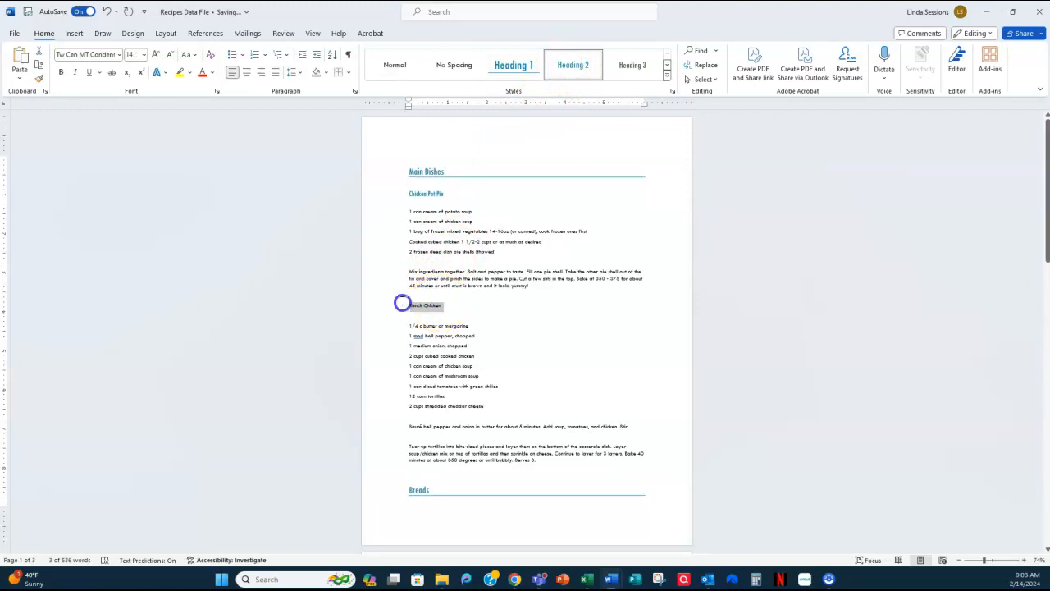
{"action": "left_click", "coordinate": [574, 65]}
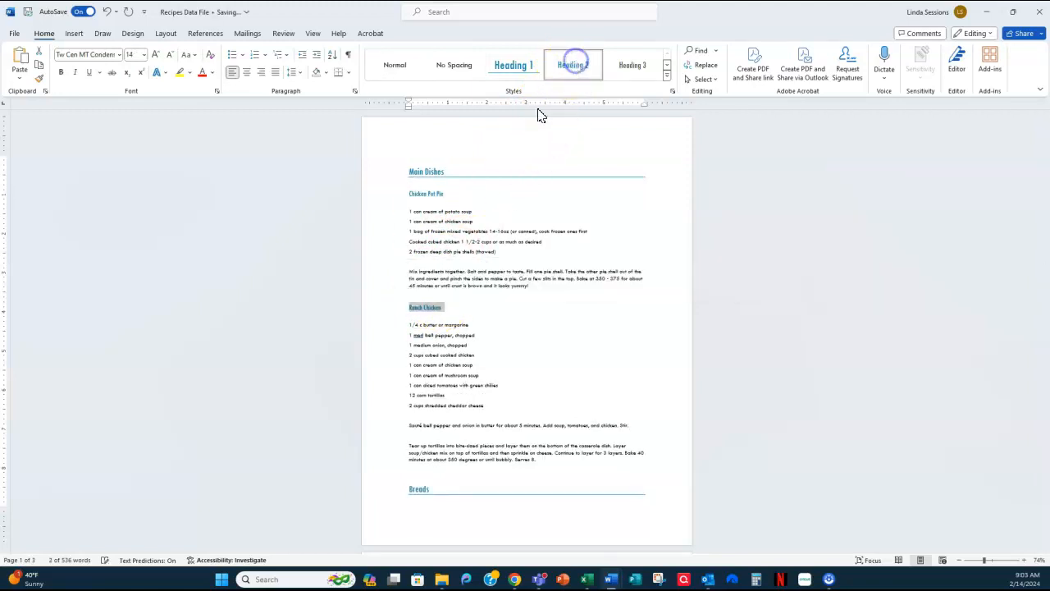
- Apply the Heading 2 style to the Banana Nut Bread/Chocolate Chip Muffins recipe title under Breads
{"action": "scroll", "coordinate": [460, 378], "scroll_direction": "down", "scroll_amount": 5}
{"action": "scroll", "coordinate": [461, 365], "scroll_direction": "down", "scroll_amount": 2}
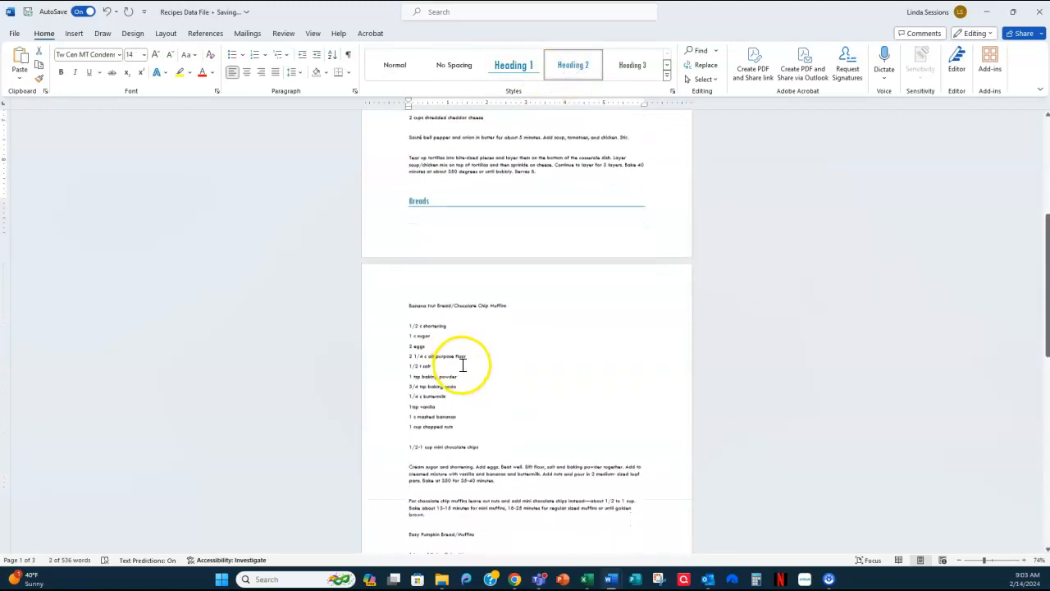
{"action": "left_click_drag", "start_coordinate": [507, 284], "coordinate": [406, 285]}
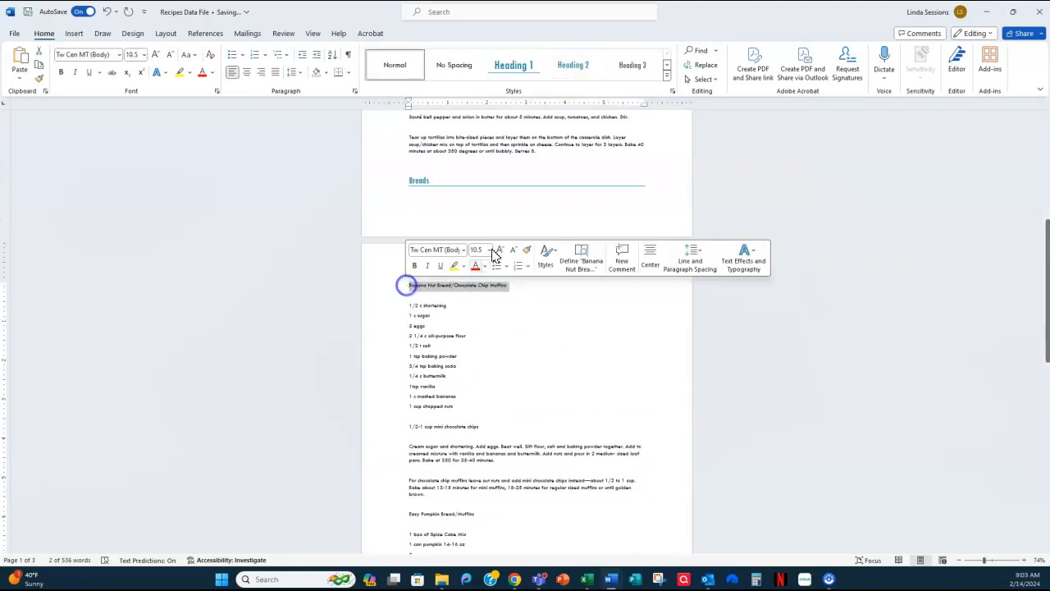
{"action": "left_click", "coordinate": [574, 66]}
{"action": "scroll", "coordinate": [497, 437], "scroll_direction": "down", "scroll_amount": 3}
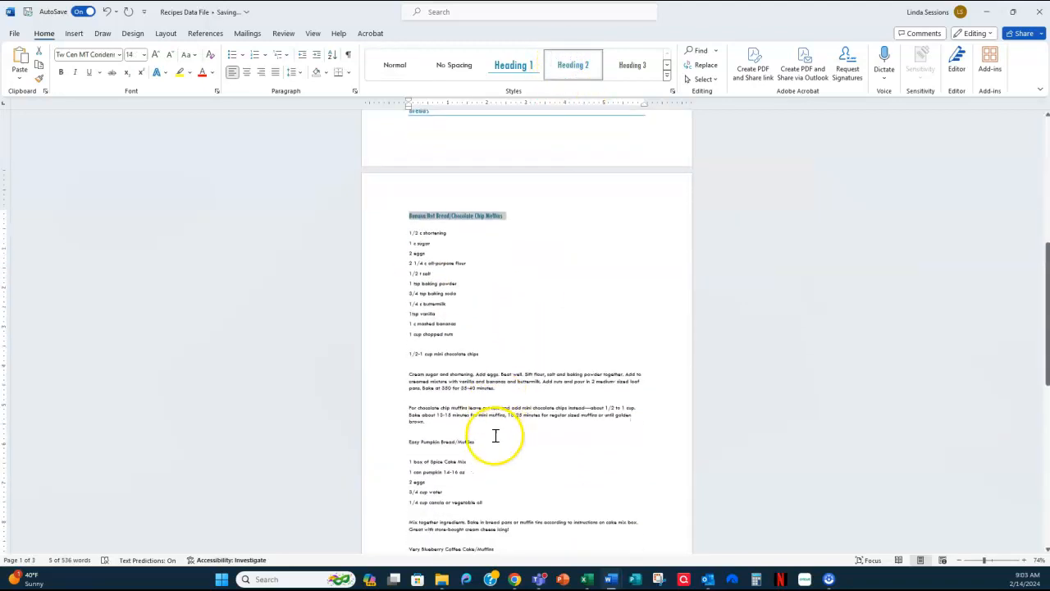
- Apply the Heading 2 style to the recipe titles Easy Pumpkin Bread/Muffins and Very Blueberry Coffee Cake/Muffins
{"action": "left_click_drag", "start_coordinate": [476, 402], "coordinate": [407, 406]}
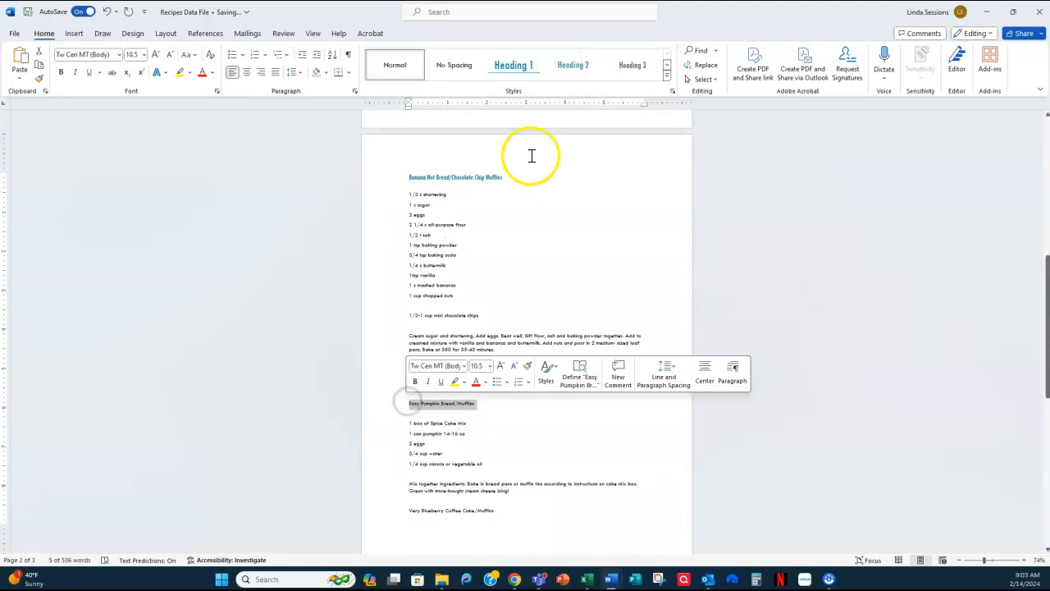
{"action": "left_click", "coordinate": [566, 64]}
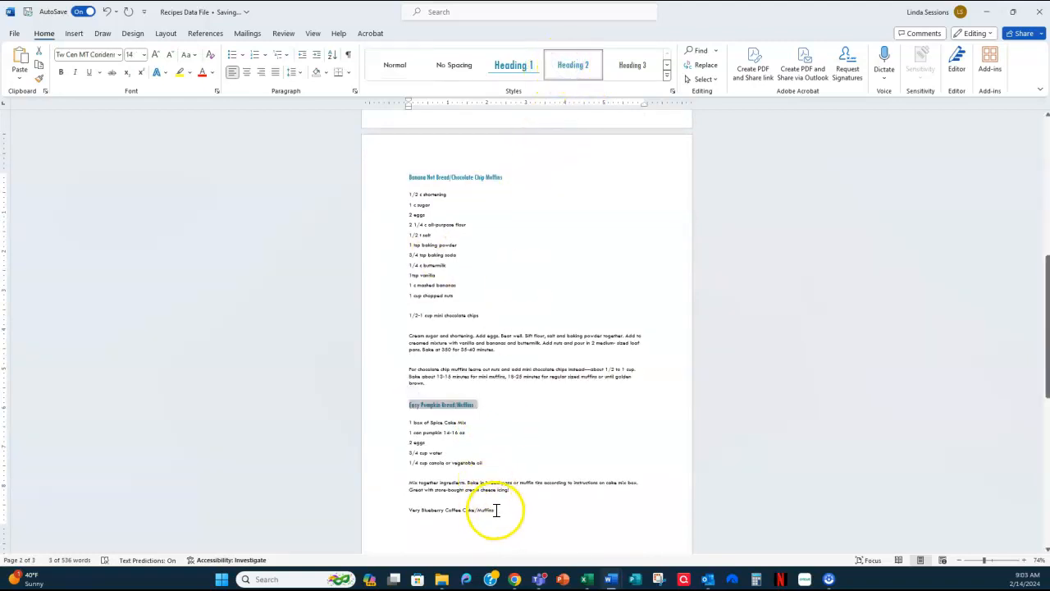
{"action": "left_click_drag", "start_coordinate": [494, 510], "coordinate": [402, 508]}
{"action": "left_click", "coordinate": [577, 69]}
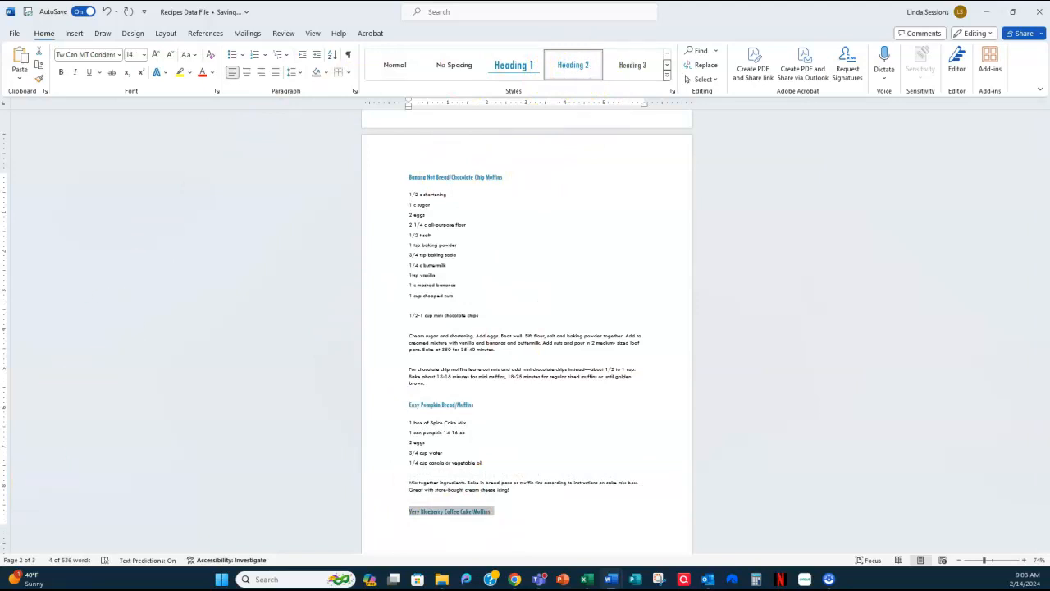
{"action": "left_click", "coordinate": [271, 465]}
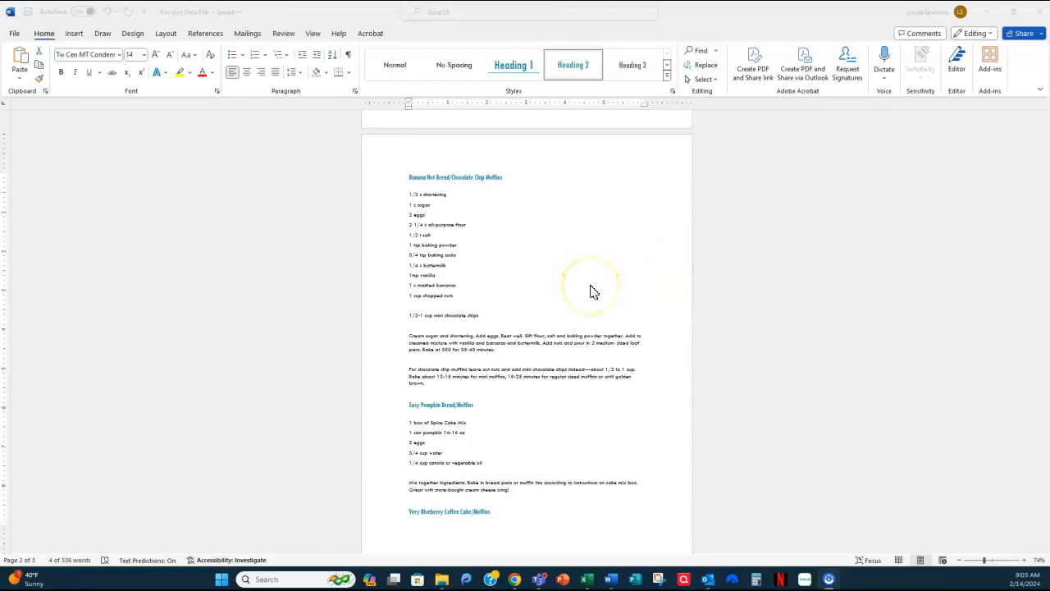
- Add a blank line for a picture between the Main Dishes heading and the Chicken Pot Pie title
{"action": "scroll", "coordinate": [590, 287], "scroll_direction": "up", "scroll_amount": 10}
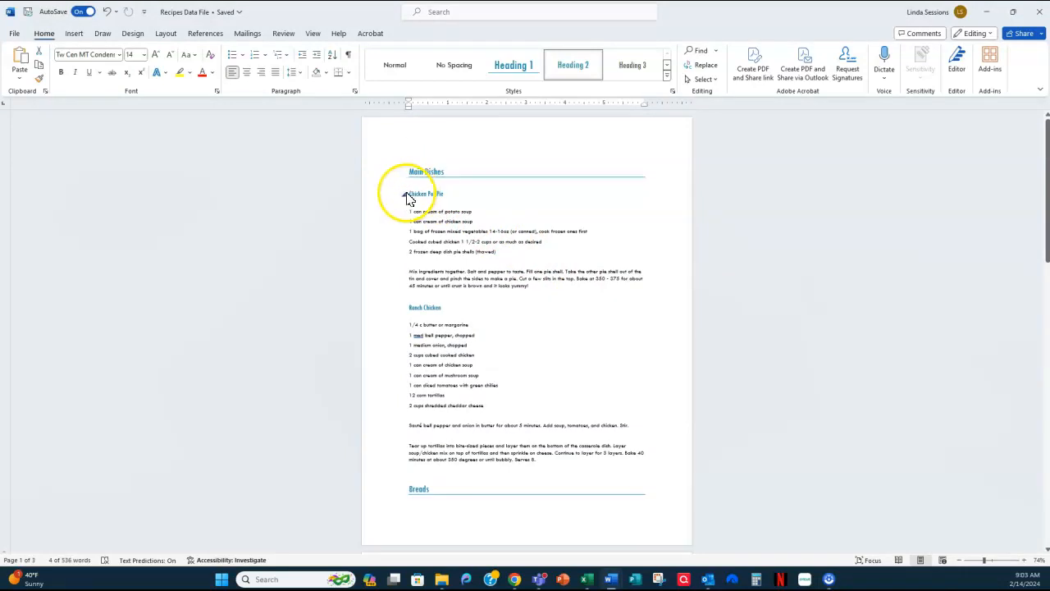
{"action": "left_click", "coordinate": [410, 194]}
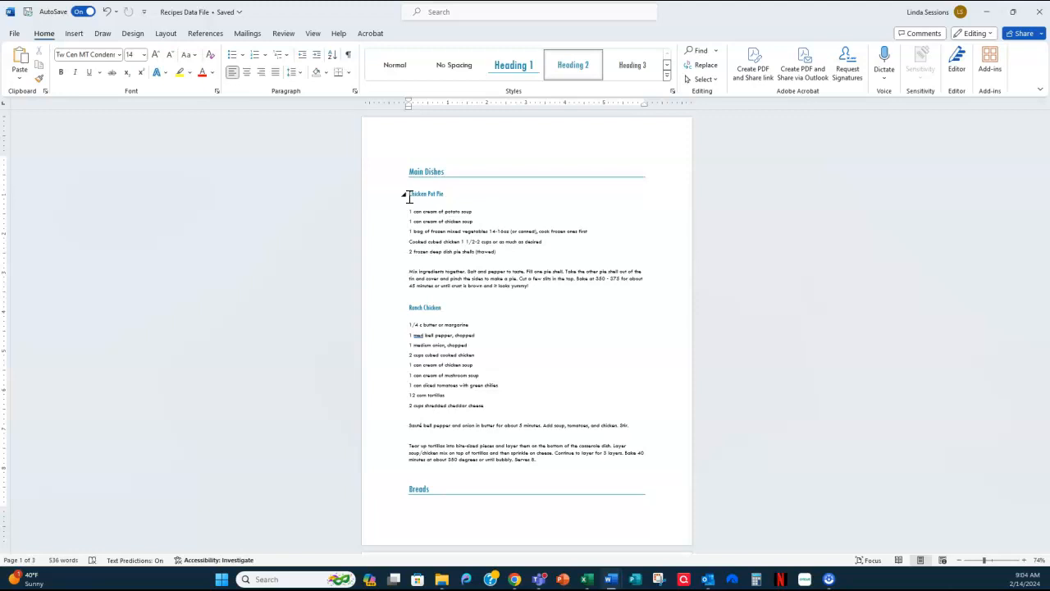
{"action": "left_click", "coordinate": [451, 187]}
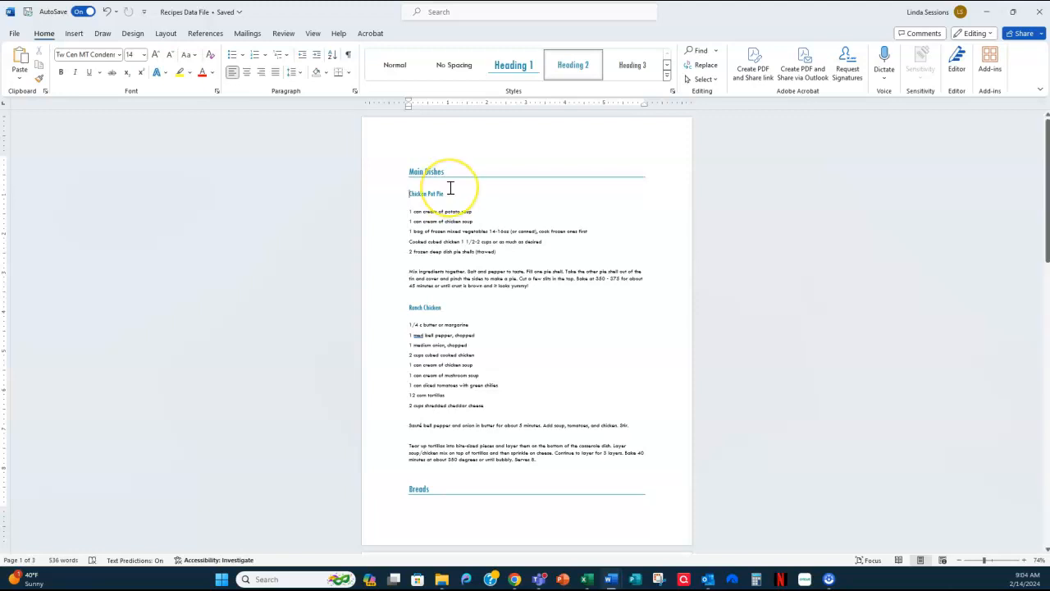
{"action": "key", "text": "Return"}
{"action": "key", "text": "Up"}
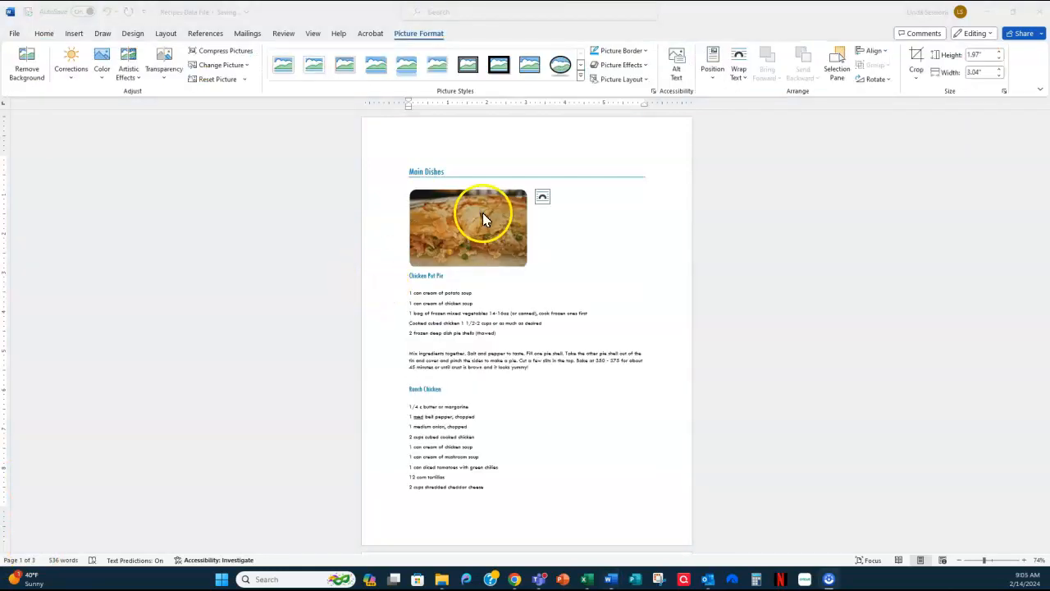
- Replace the alt text of the picture above Chicken Pot Pie with "Piece of Chicken Pot Pie"
{"action": "left_click", "coordinate": [483, 215]}
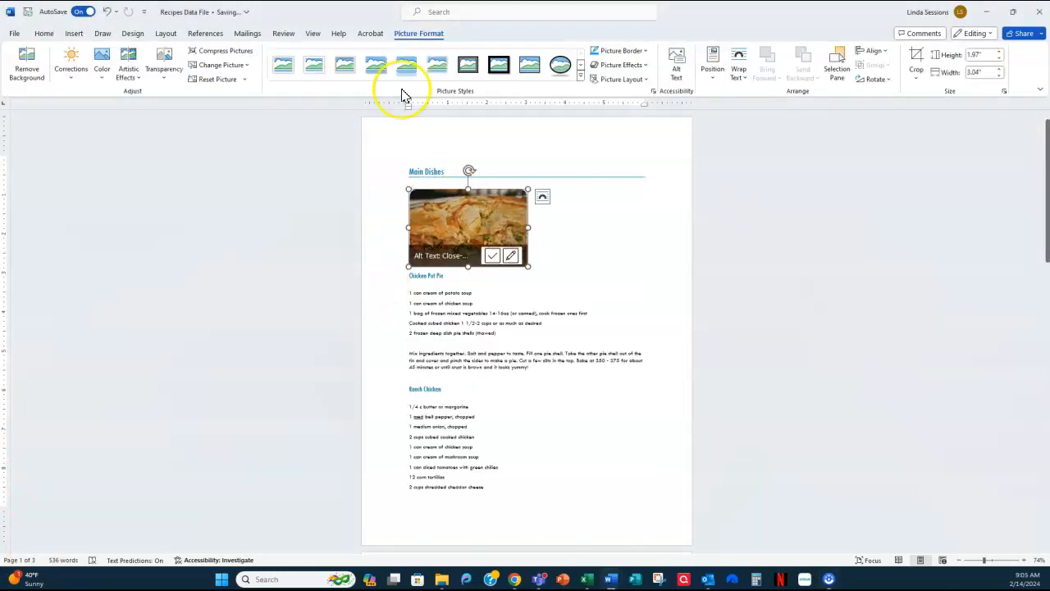
{"action": "left_click", "coordinate": [675, 69]}
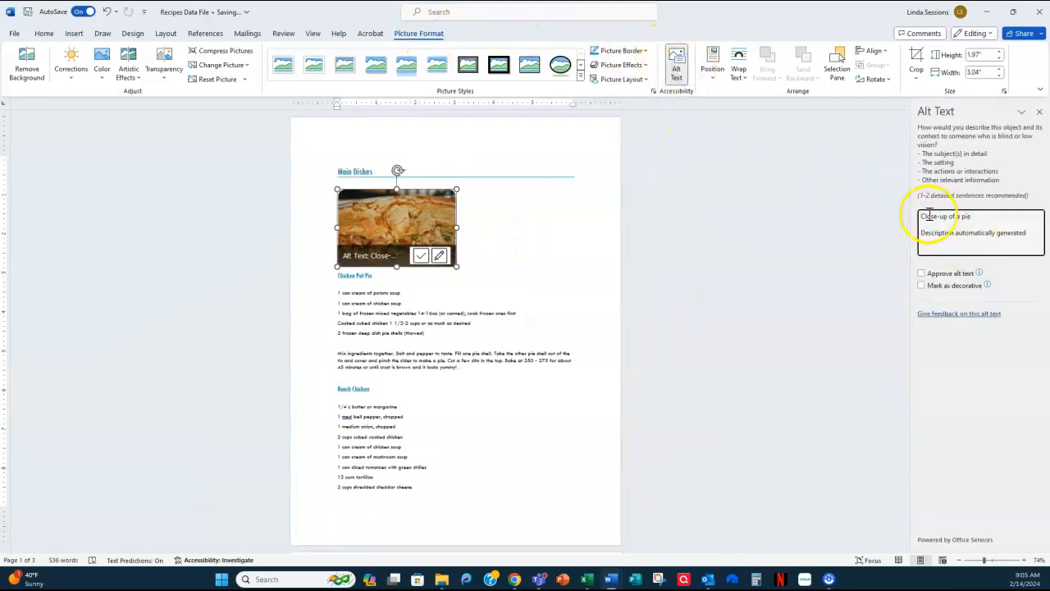
{"action": "left_click_drag", "start_coordinate": [1034, 237], "coordinate": [910, 219]}
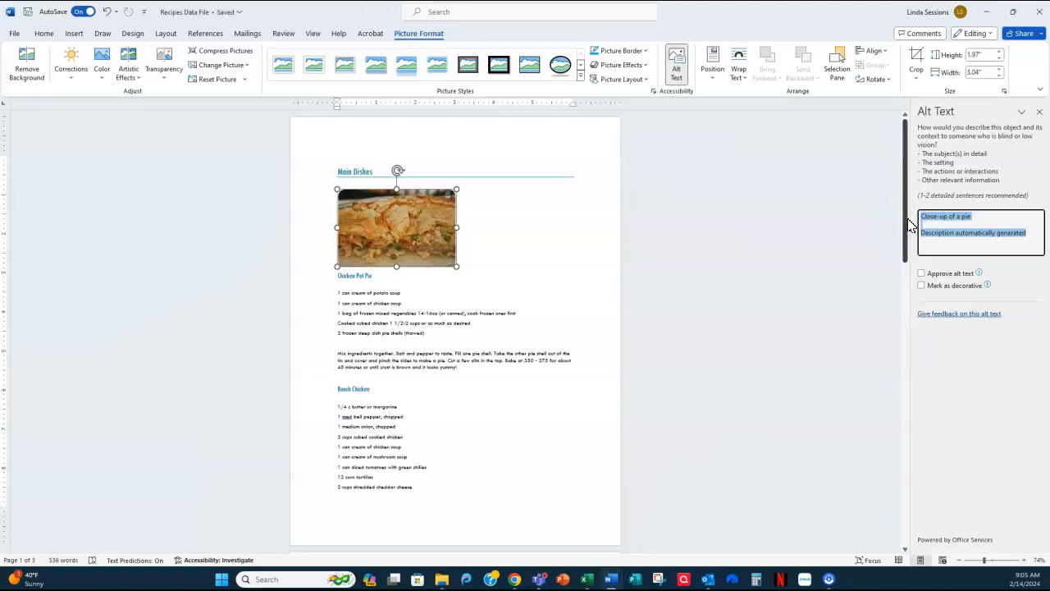
{"action": "key", "text": "BackSpace"}
{"action": "type", "text": "Chickin"}
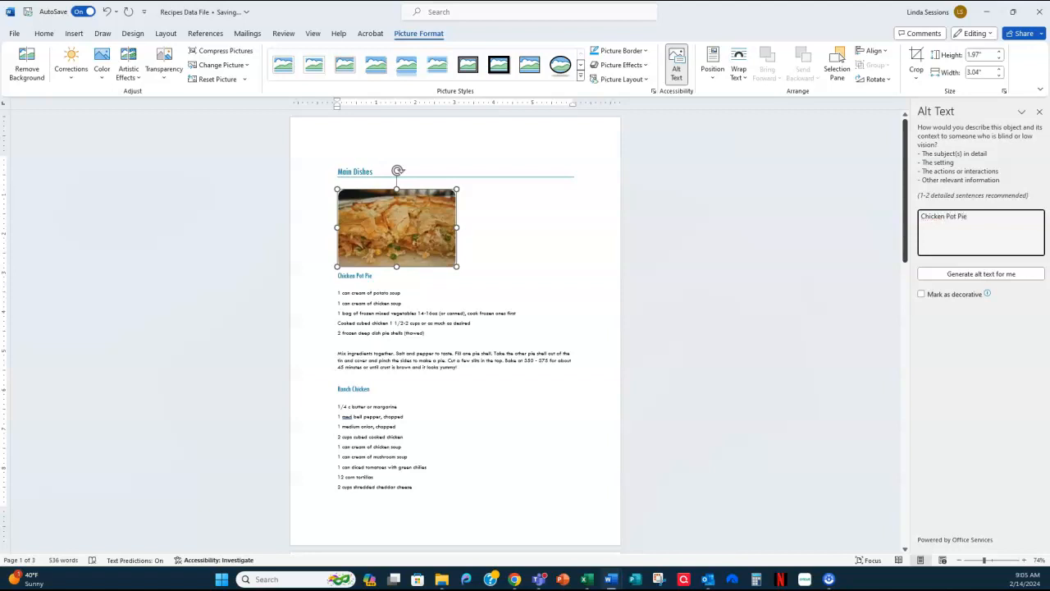
{"action": "key", "text": "BackSpace"}
{"action": "key", "text": "BackSpace"}
{"action": "key", "text": "BackSpace"}
{"action": "key", "text": "BackSpace"}
{"action": "key", "text": "BackSpace"}
{"action": "key", "text": "BackSpace"}
{"action": "key", "text": "BackSpace"}
{"action": "key", "text": "BackSpace"}
{"action": "key", "text": "BackSpace"}
{"action": "type", "text": "Chicken Pot"}
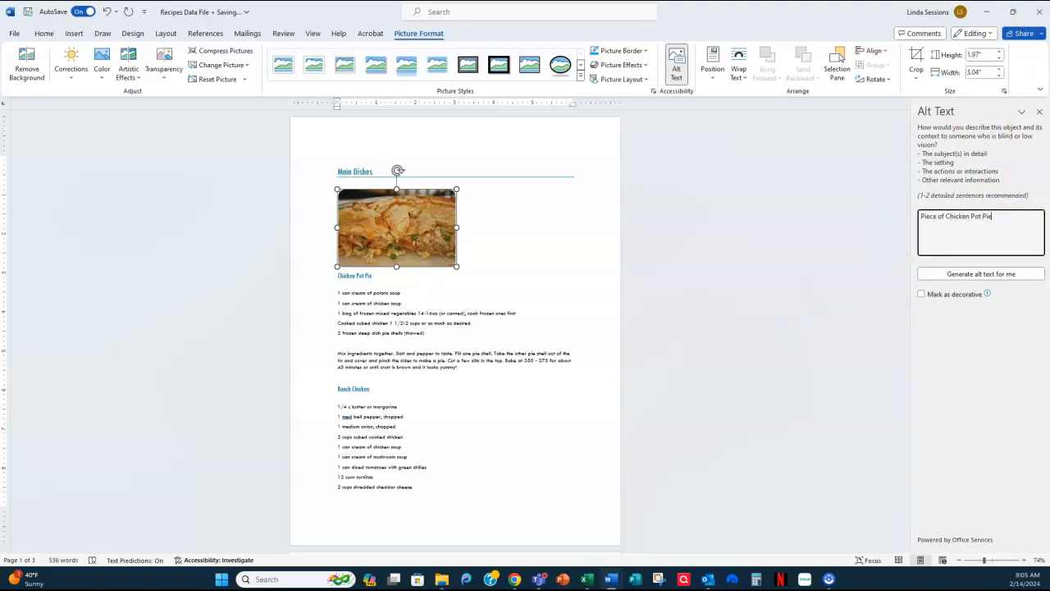
- Apply the soft-edged oval picture style to the Chicken Pot Pie picture
{"action": "left_click", "coordinate": [581, 79]}
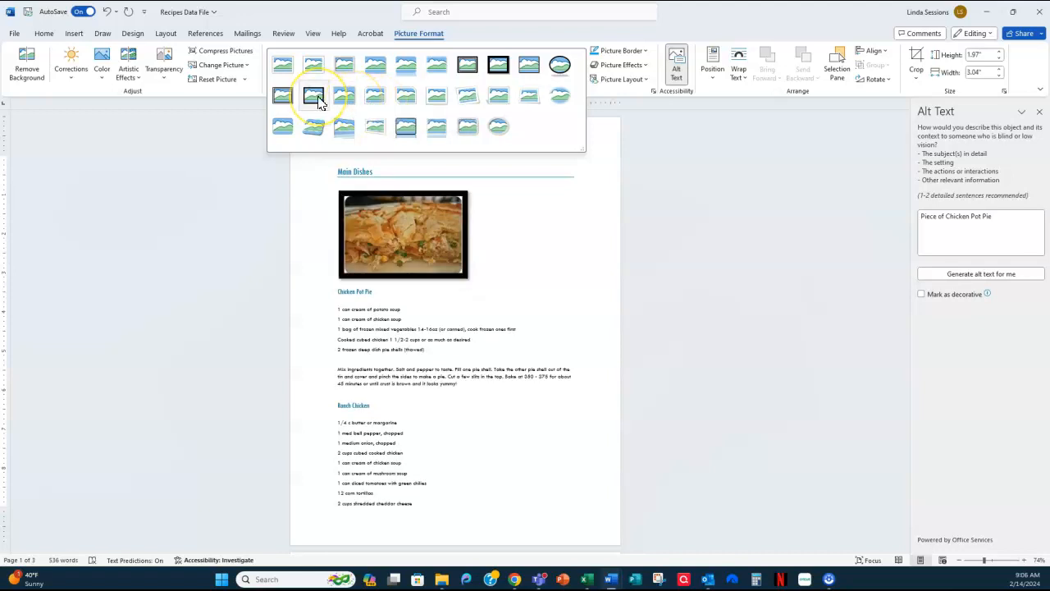
{"action": "left_click", "coordinate": [562, 96]}
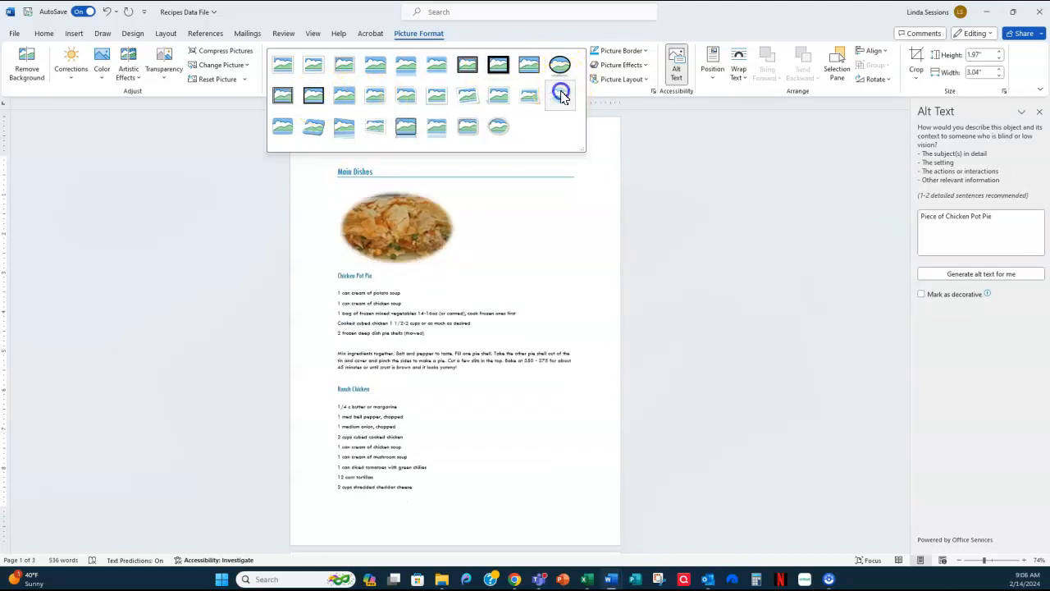
{"action": "left_click", "coordinate": [771, 189]}
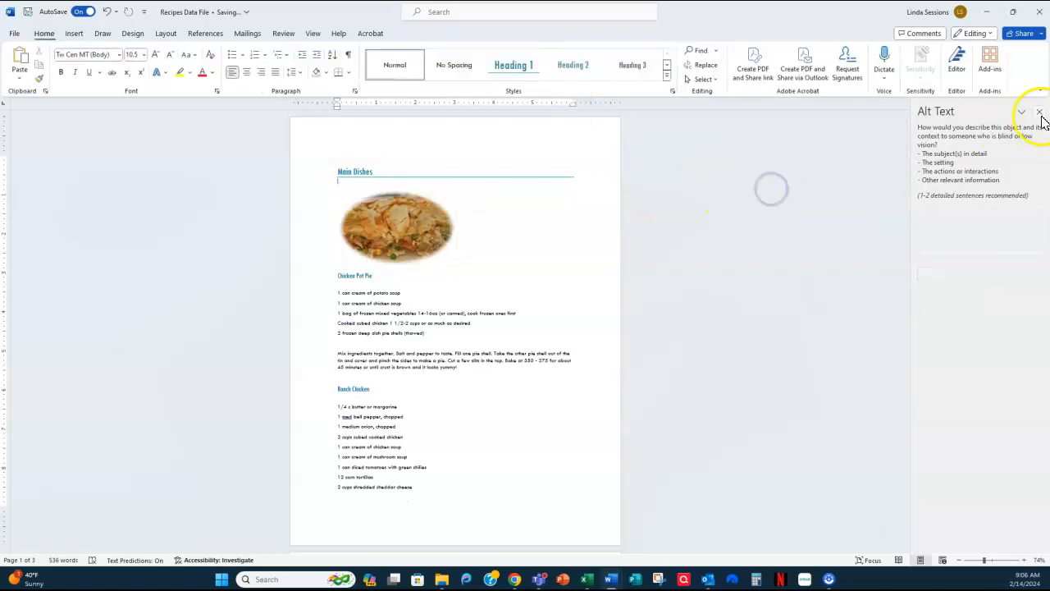
{"action": "left_click", "coordinate": [1039, 111]}
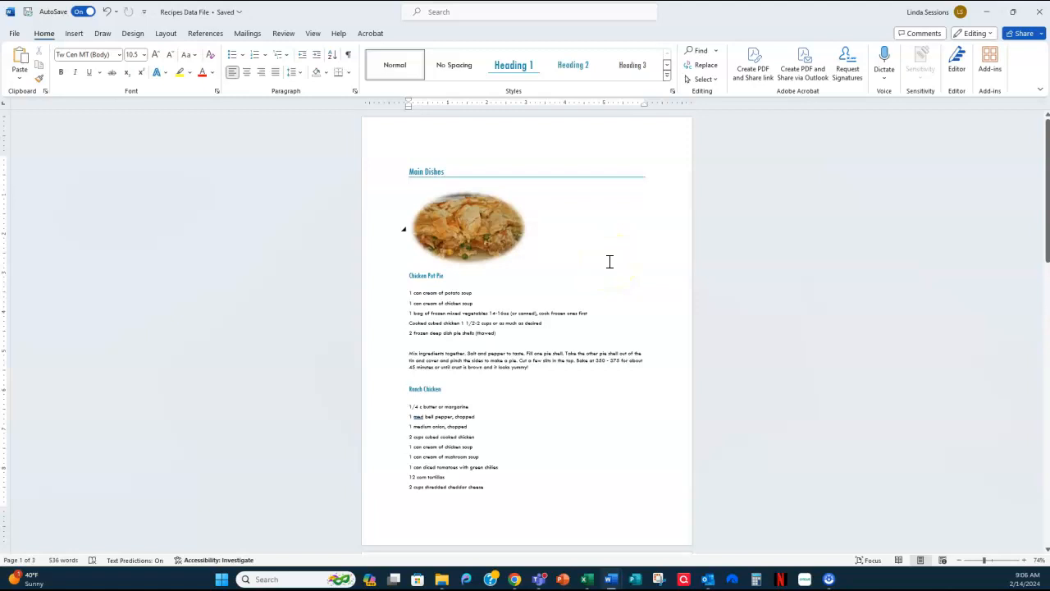
- Set the height of the Chicken Pot Pie picture to 2"
{"action": "left_click", "coordinate": [472, 238]}
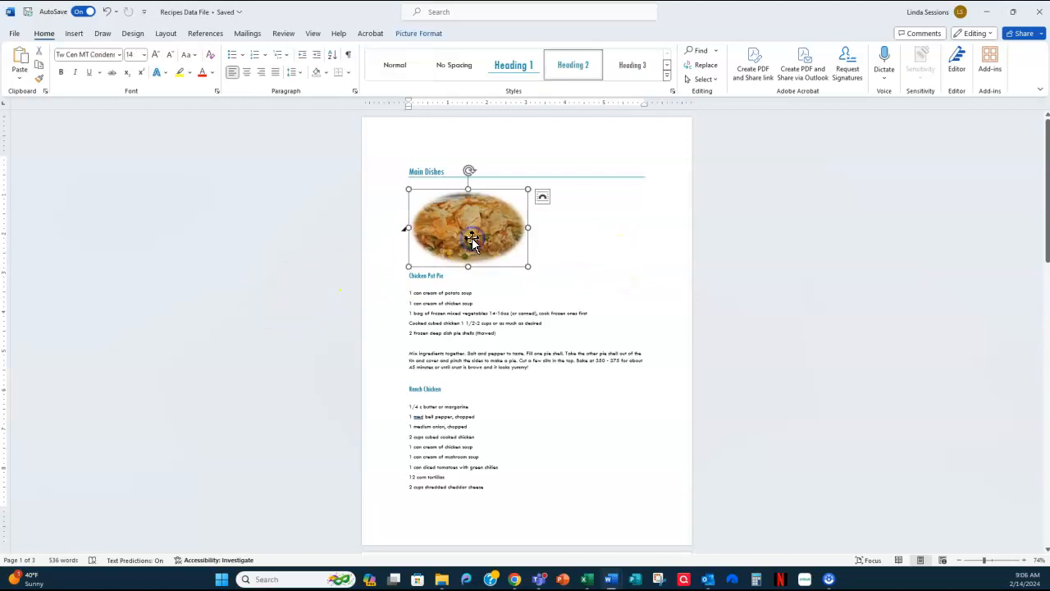
{"action": "left_click", "coordinate": [415, 35]}
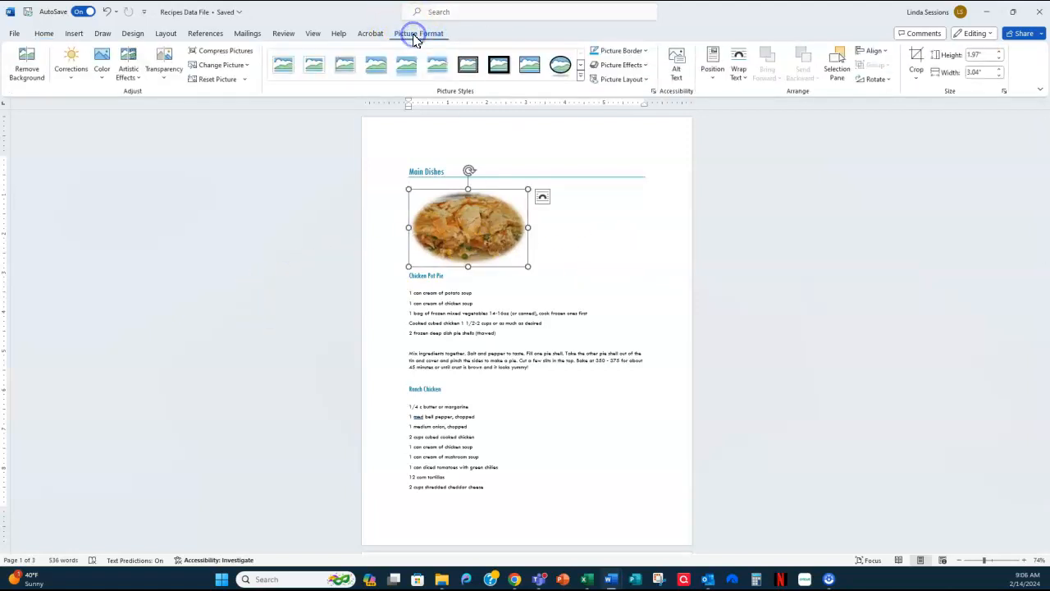
{"action": "left_click", "coordinate": [976, 54]}
{"action": "type", "text": "2.0"}
{"action": "key", "text": "Return"}
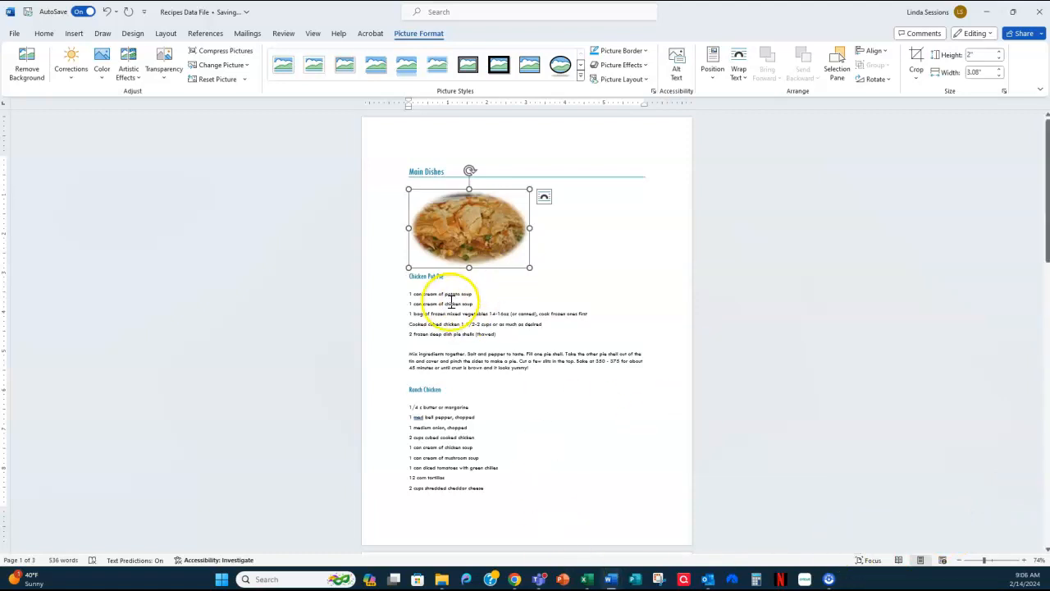
- Apply the rounded rectangle picture style with a reflection to the Chicken Pot Pie picture
{"action": "left_click", "coordinate": [583, 79]}
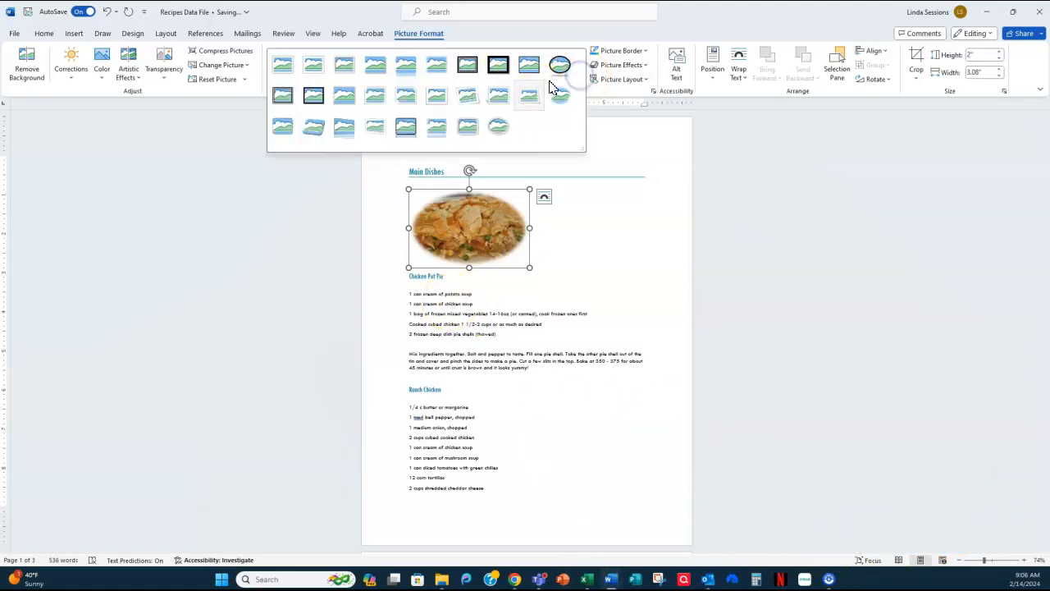
{"action": "left_click", "coordinate": [406, 72]}
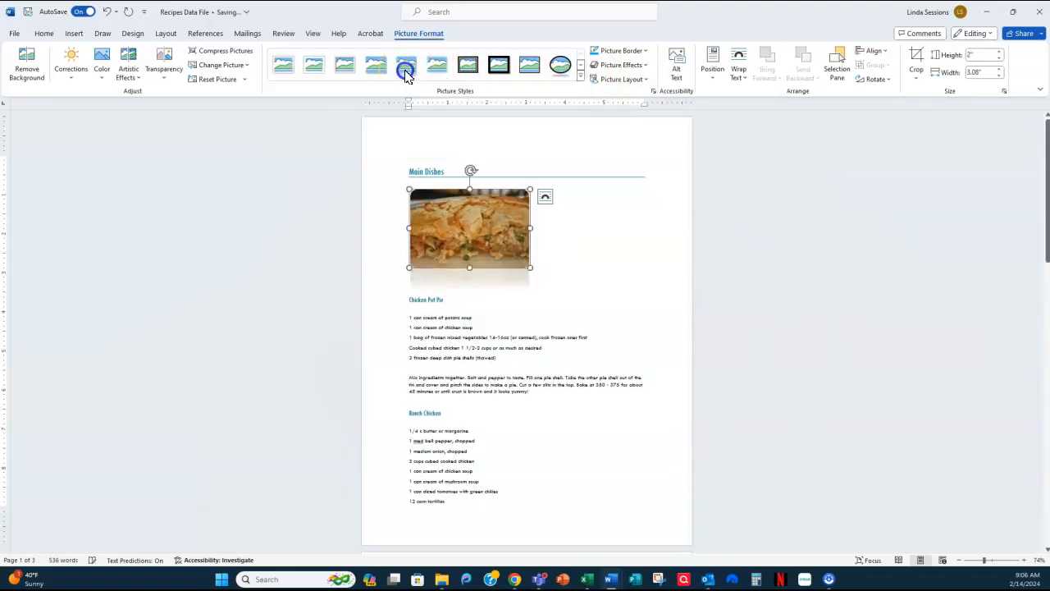
{"action": "left_click", "coordinate": [797, 254]}
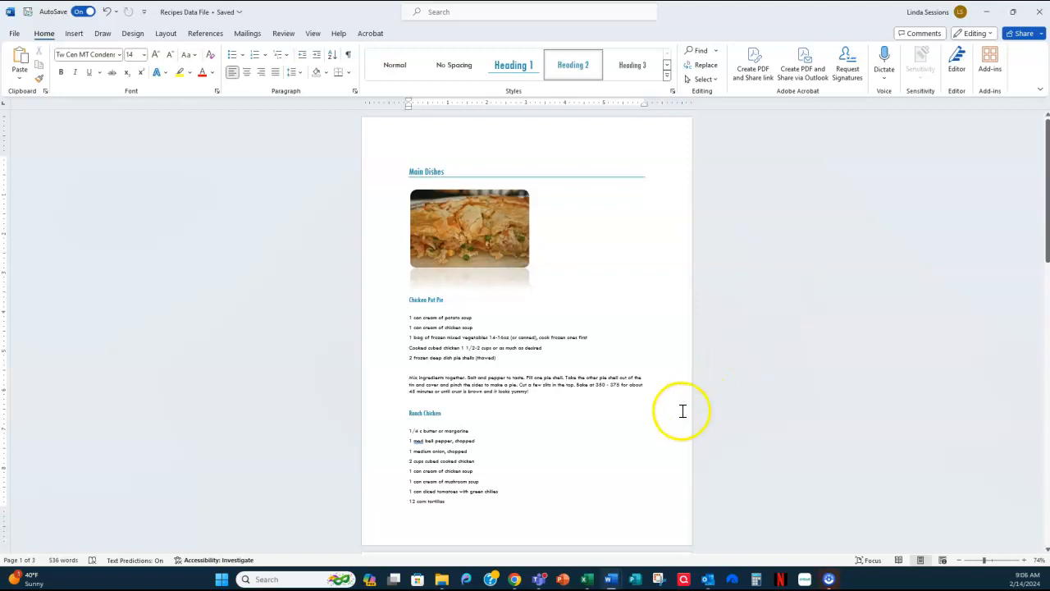
- Insert a page break before the Ranch Chicken title and add a blank line above it on the new page
{"action": "mouse_move", "coordinate": [410, 412]}
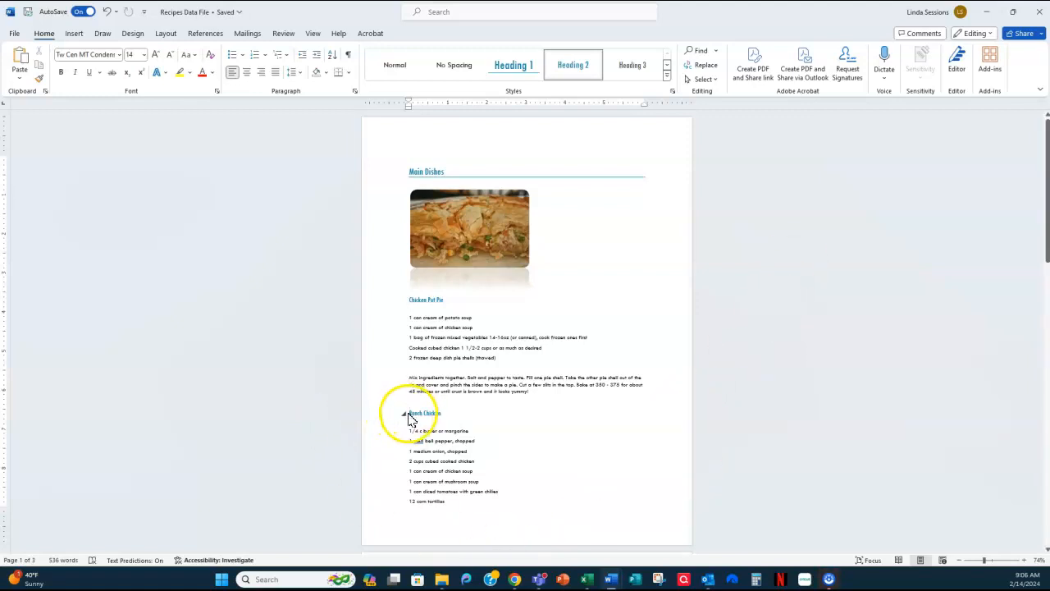
{"action": "left_click", "coordinate": [410, 413]}
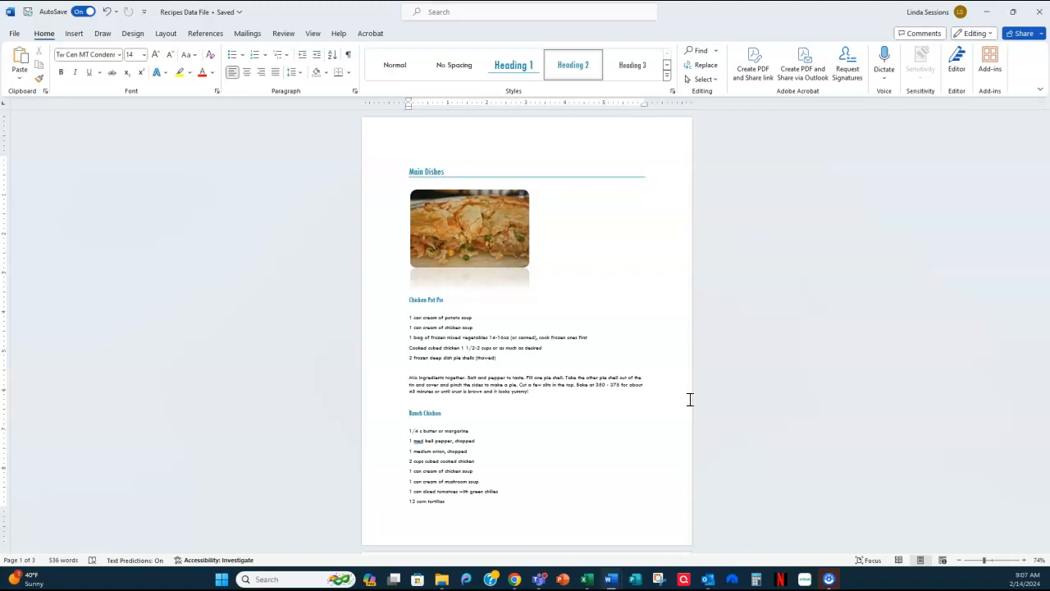
{"action": "key", "text": "ctrl+Return"}
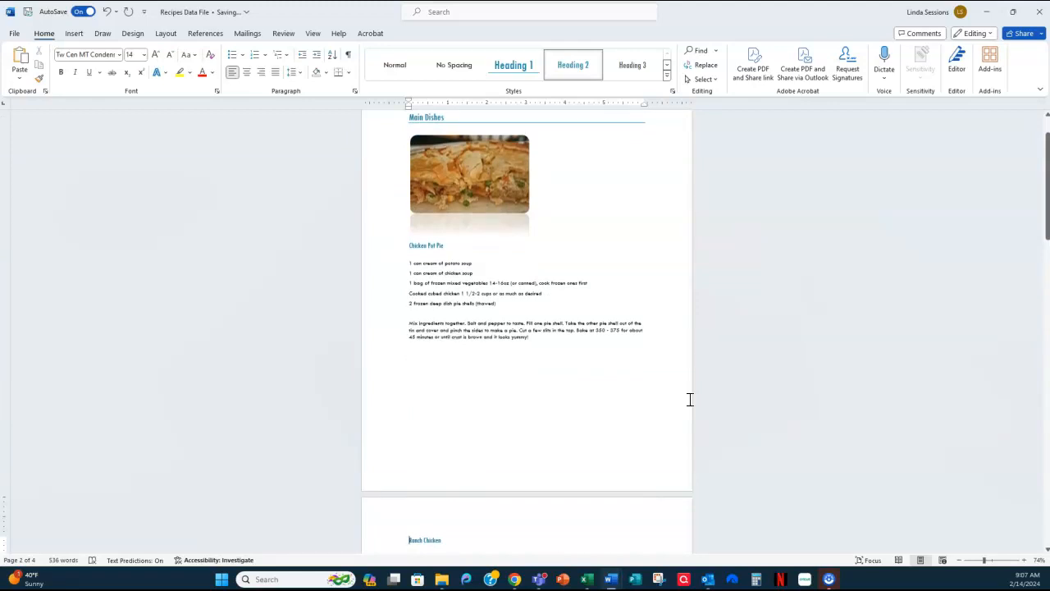
{"action": "scroll", "coordinate": [690, 399], "scroll_direction": "down", "scroll_amount": 1}
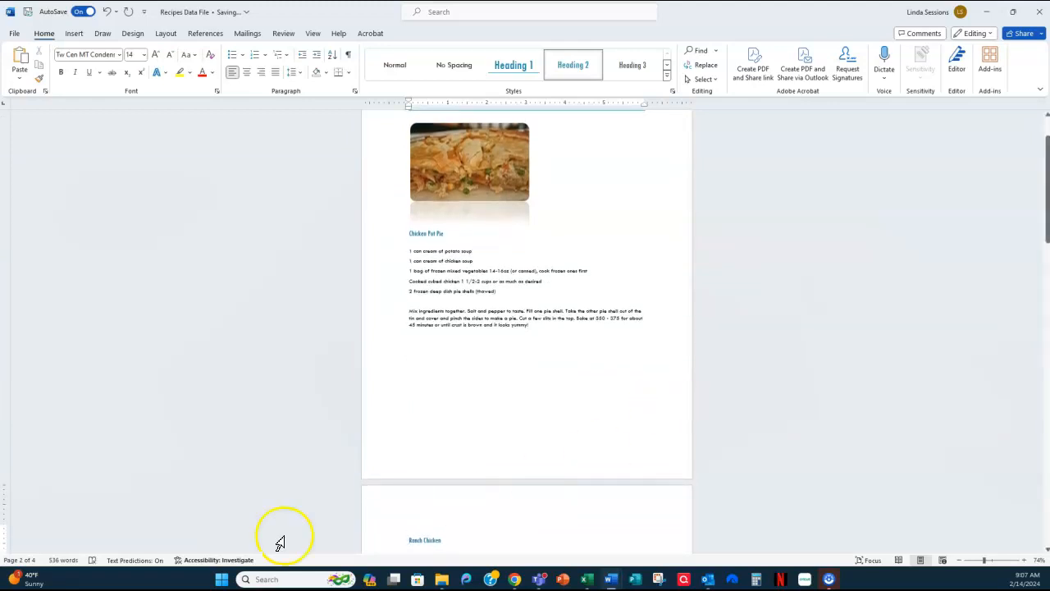
{"action": "left_click", "coordinate": [418, 527]}
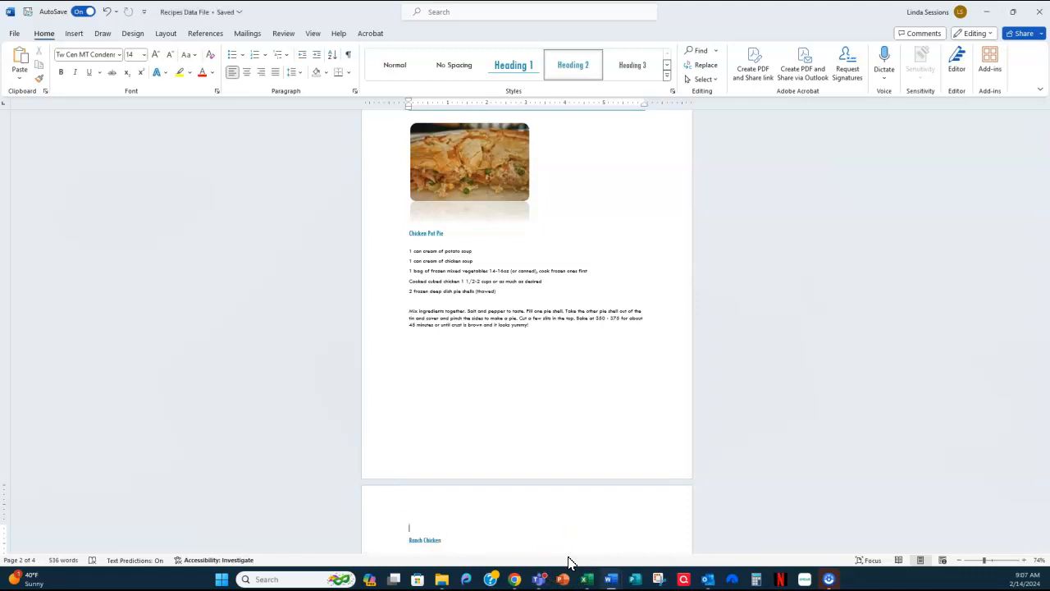
{"action": "left_click", "coordinate": [534, 543]}
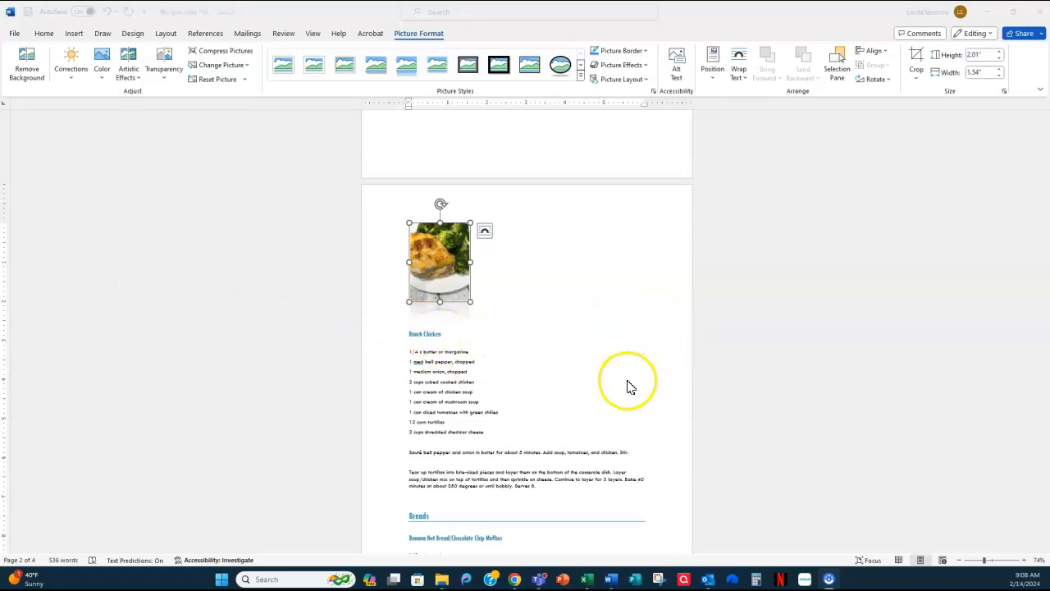
- Insert a page break before the Breads heading so that category starts on its own page
{"action": "left_click", "coordinate": [741, 349]}
{"action": "scroll", "coordinate": [741, 349], "scroll_direction": "down", "scroll_amount": 3}
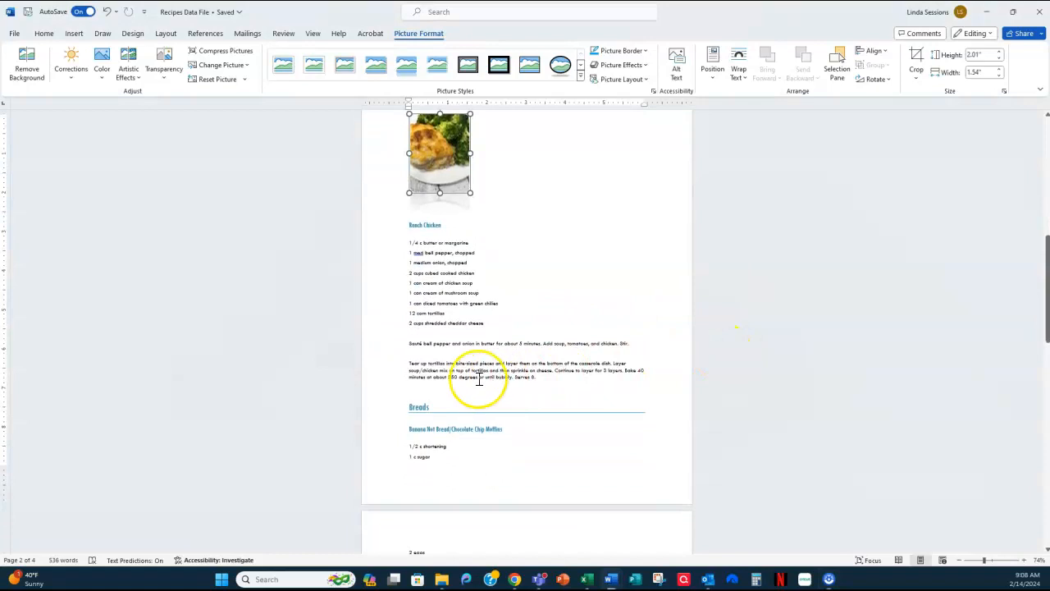
{"action": "left_click", "coordinate": [409, 407]}
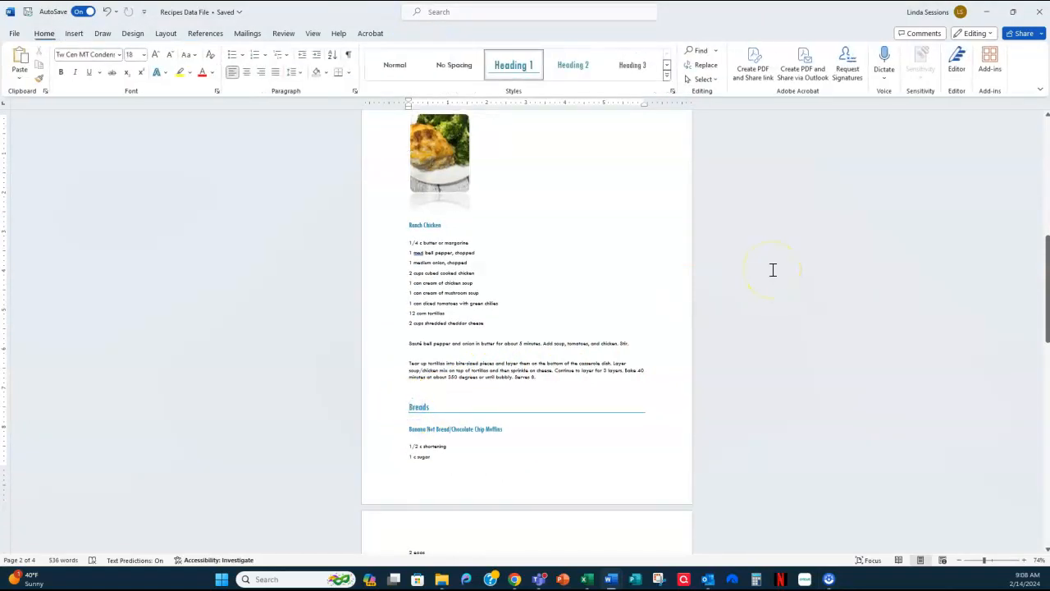
{"action": "key", "text": "ctrl+Return"}
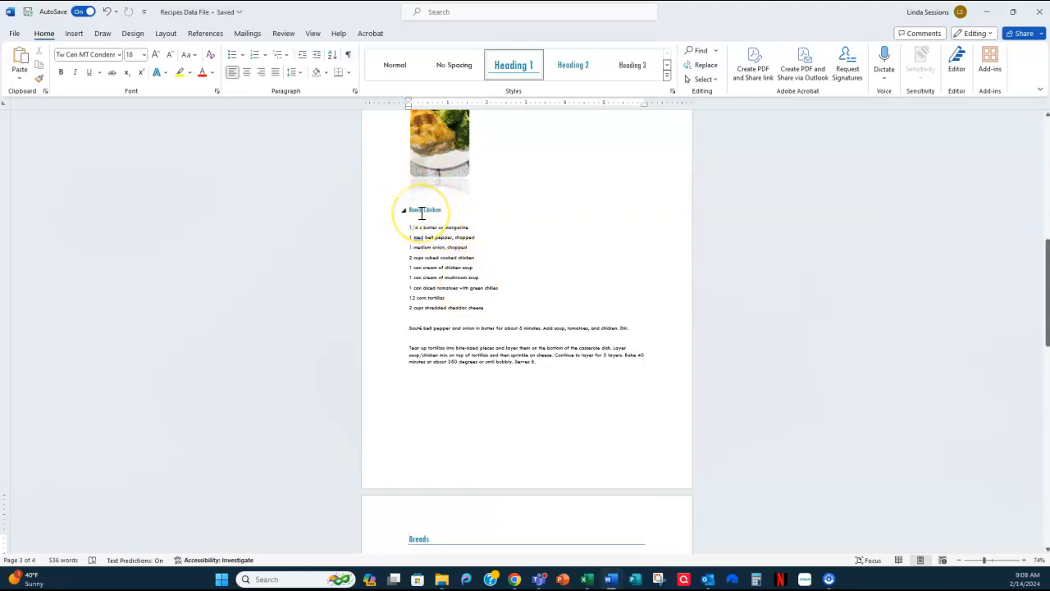
- Review all the cookbook pages, checking each recipe's picture, title and page placement
{"action": "scroll", "coordinate": [635, 380], "scroll_direction": "down", "scroll_amount": 5}
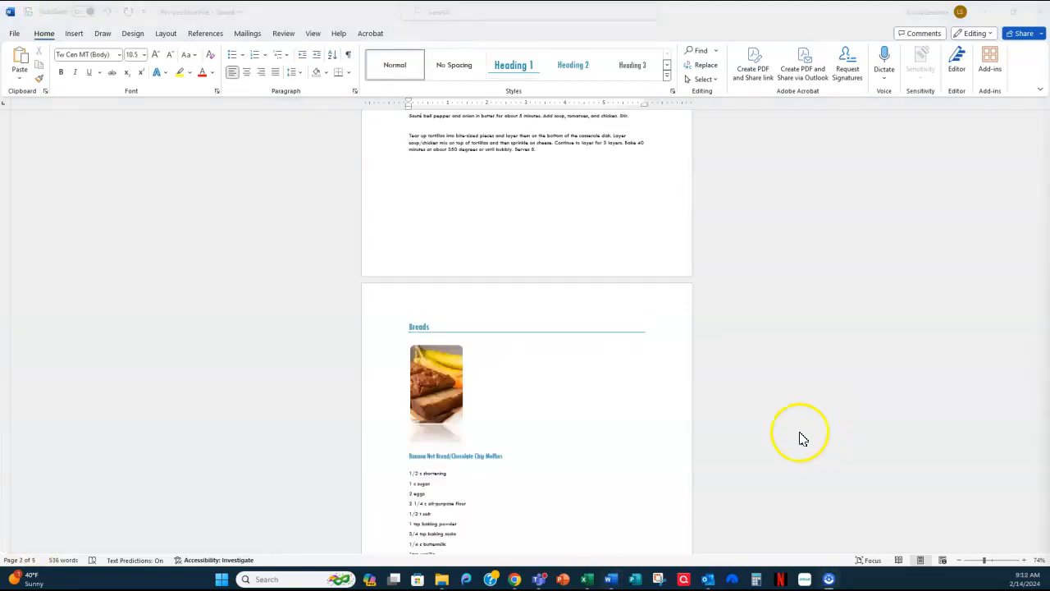
{"action": "scroll", "coordinate": [770, 355], "scroll_direction": "down", "scroll_amount": 1}
{"action": "scroll", "coordinate": [770, 355], "scroll_direction": "down", "scroll_amount": 10}
{"action": "scroll", "coordinate": [770, 354], "scroll_direction": "down", "scroll_amount": 10}
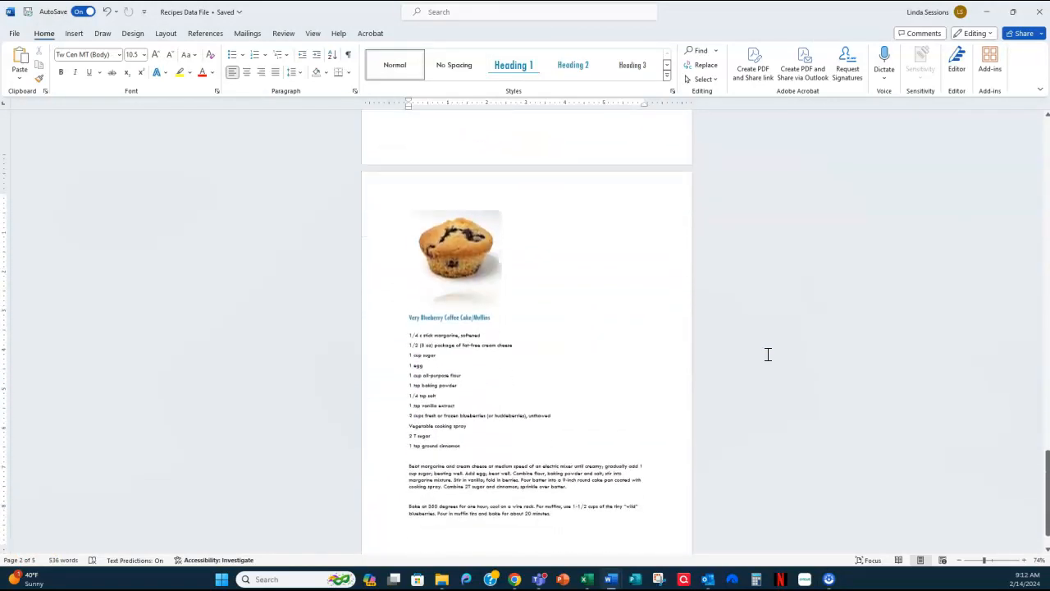
{"action": "scroll", "coordinate": [767, 354], "scroll_direction": "up", "scroll_amount": 10}
{"action": "scroll", "coordinate": [768, 356], "scroll_direction": "up", "scroll_amount": 10}
{"action": "scroll", "coordinate": [768, 355], "scroll_direction": "up", "scroll_amount": 10}
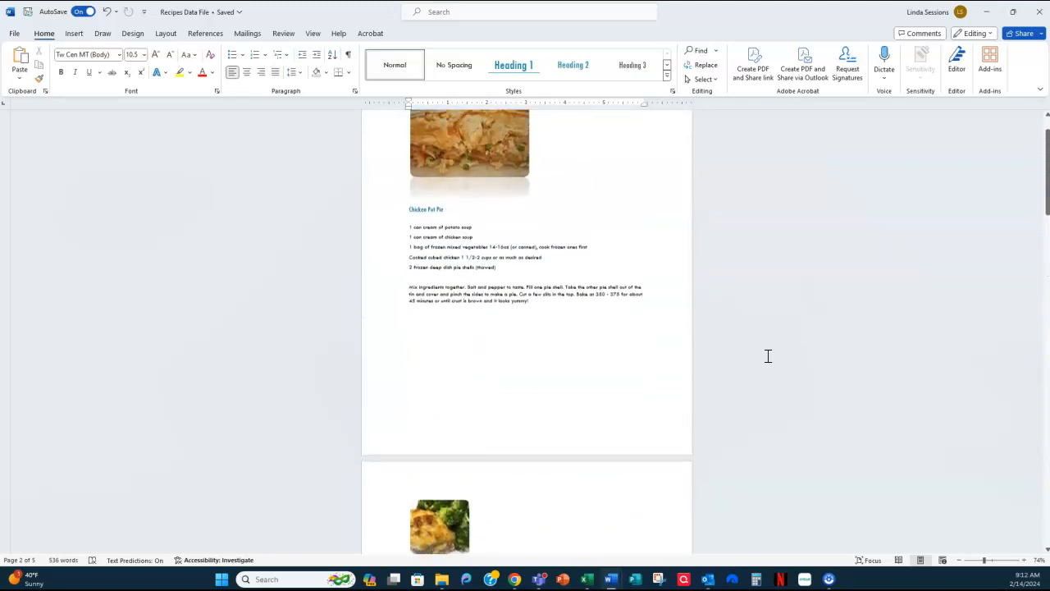
- Collapse the Main Dishes and Breads headings to hide the recipes beneath them
{"action": "scroll", "coordinate": [768, 355], "scroll_direction": "up", "scroll_amount": 2}
{"action": "left_click", "coordinate": [730, 250]}
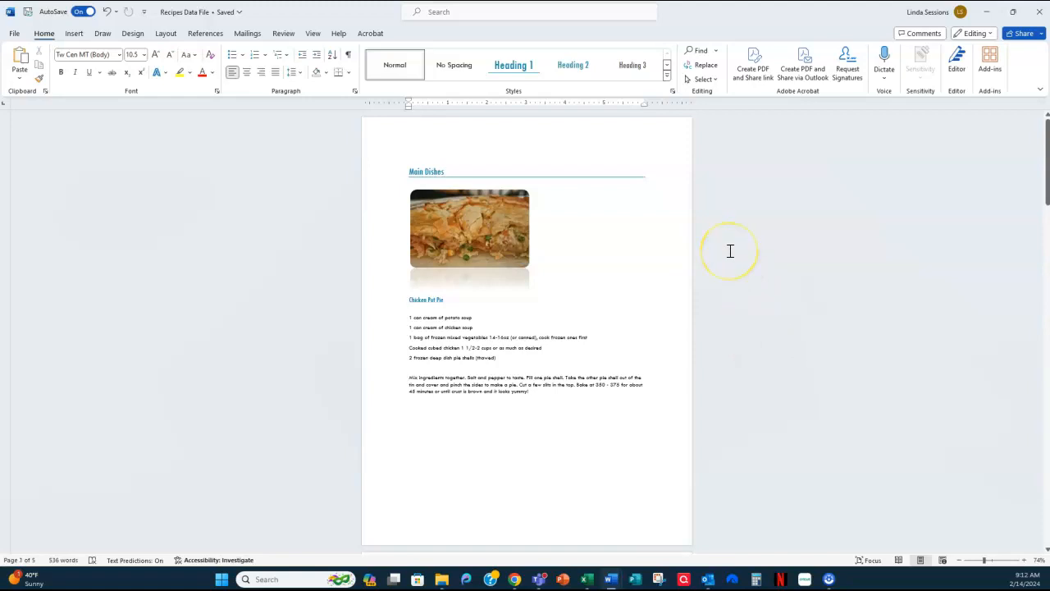
{"action": "left_click", "coordinate": [410, 172]}
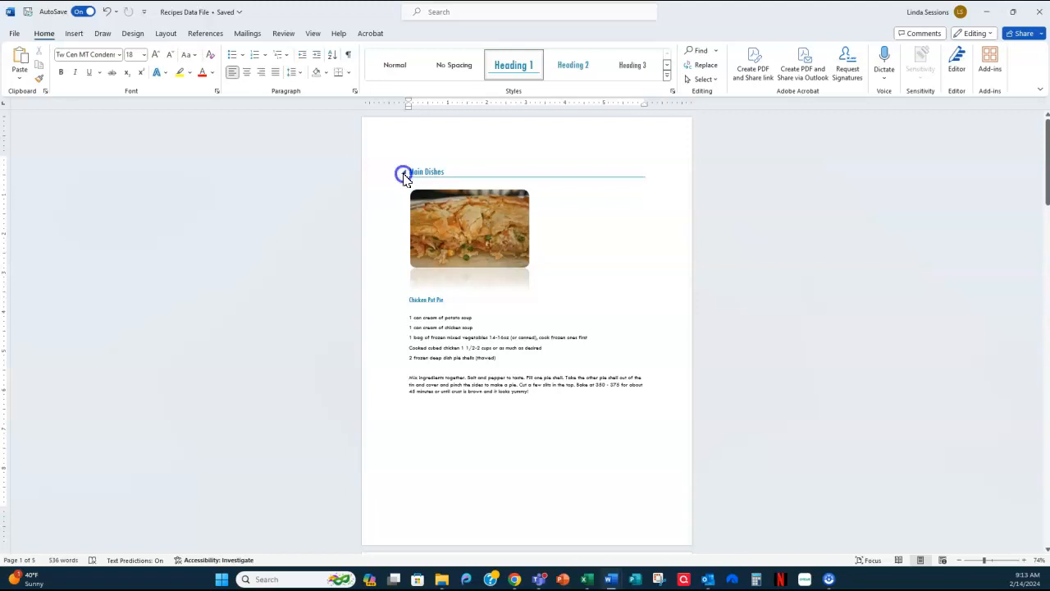
{"action": "left_click", "coordinate": [402, 173]}
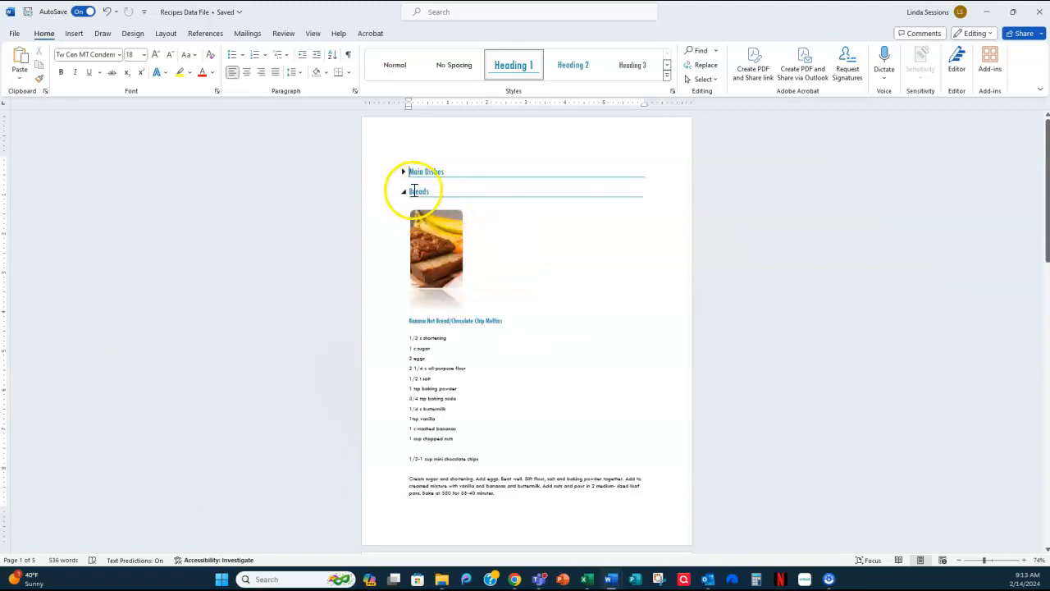
{"action": "left_click", "coordinate": [403, 192]}
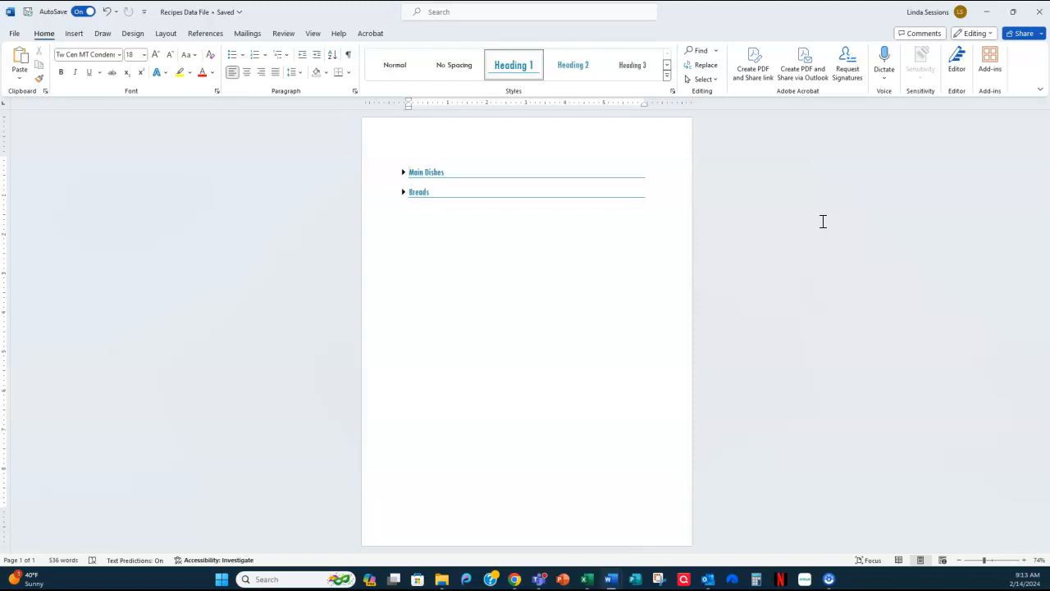
- Expand the Main Dishes and Breads headings to show their recipes again
{"action": "left_click", "coordinate": [405, 173]}
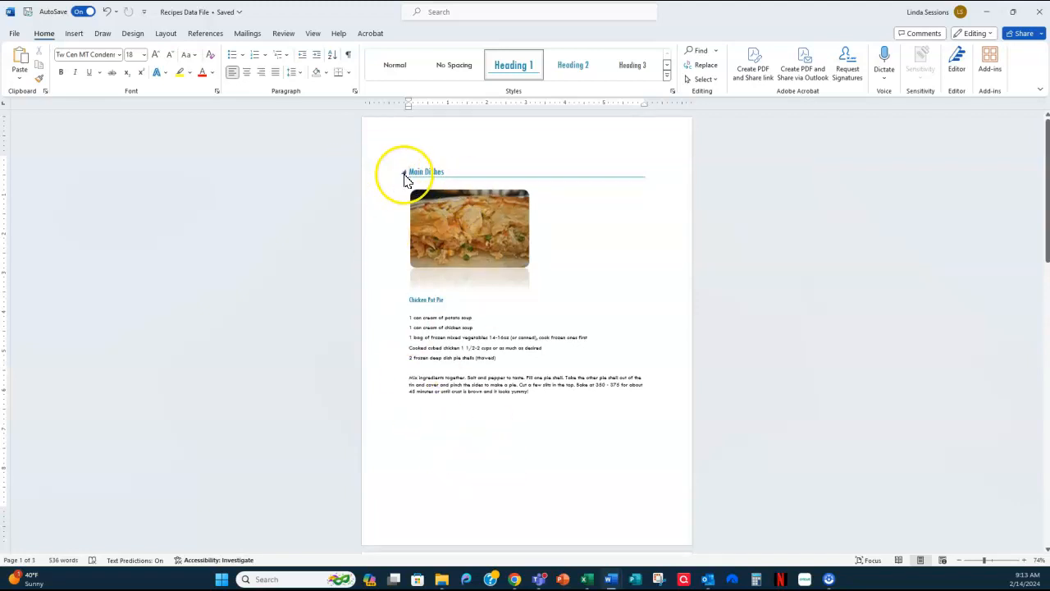
{"action": "scroll", "coordinate": [434, 283], "scroll_direction": "down", "scroll_amount": 2}
{"action": "scroll", "coordinate": [441, 290], "scroll_direction": "down", "scroll_amount": 18}
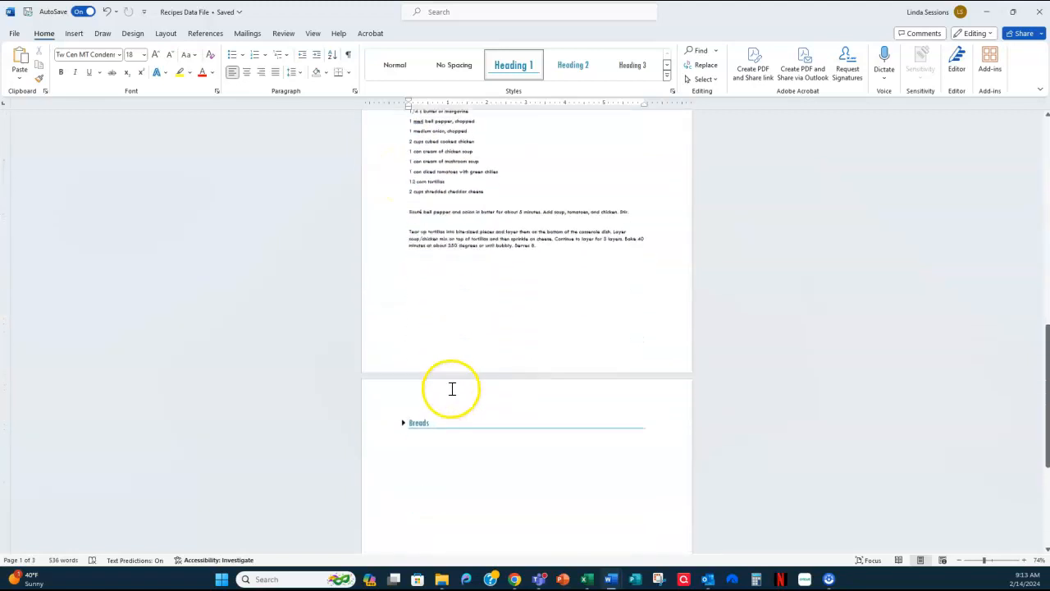
{"action": "scroll", "coordinate": [451, 388], "scroll_direction": "down", "scroll_amount": 2}
{"action": "left_click", "coordinate": [404, 343]}
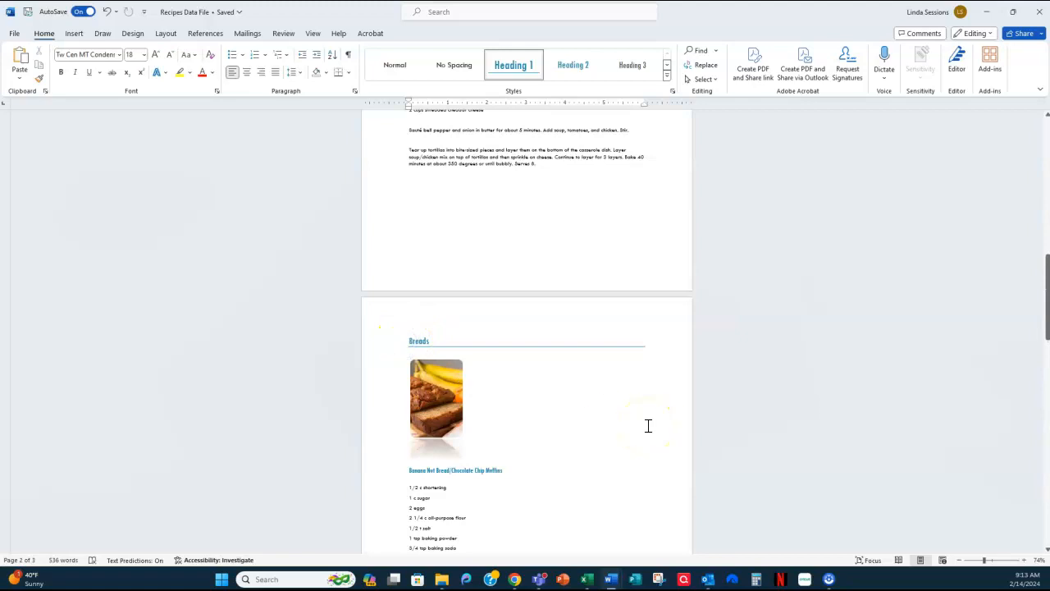
- Insert the built-in Integral cover page at the start of the cookbook, before the Main Dishes heading
{"action": "scroll", "coordinate": [371, 220], "scroll_direction": "up", "scroll_amount": 15}
{"action": "scroll", "coordinate": [374, 223], "scroll_direction": "up", "scroll_amount": 5}
{"action": "left_click", "coordinate": [421, 173]}
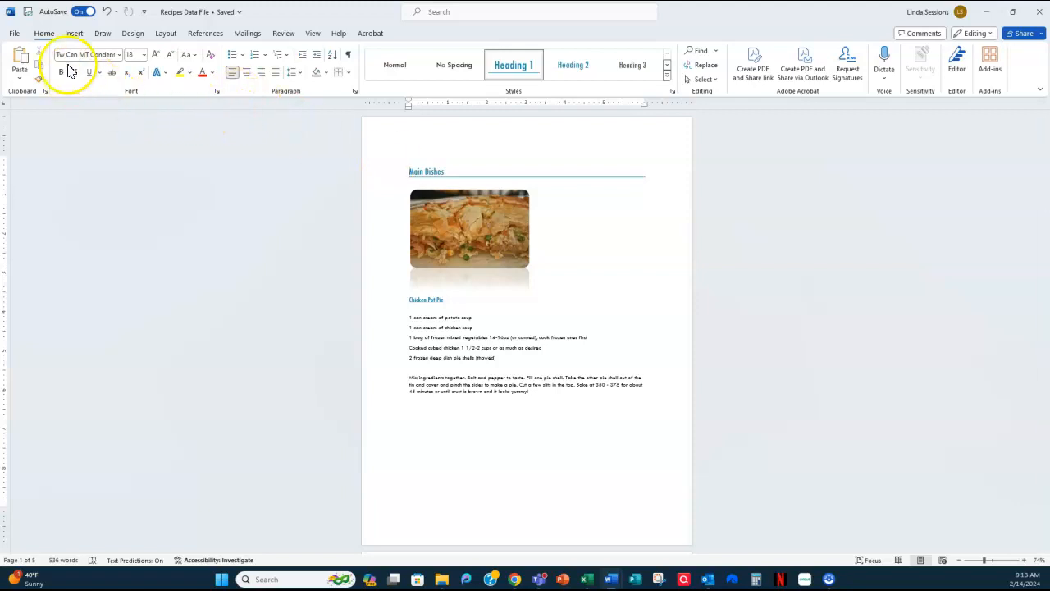
{"action": "left_click", "coordinate": [76, 36]}
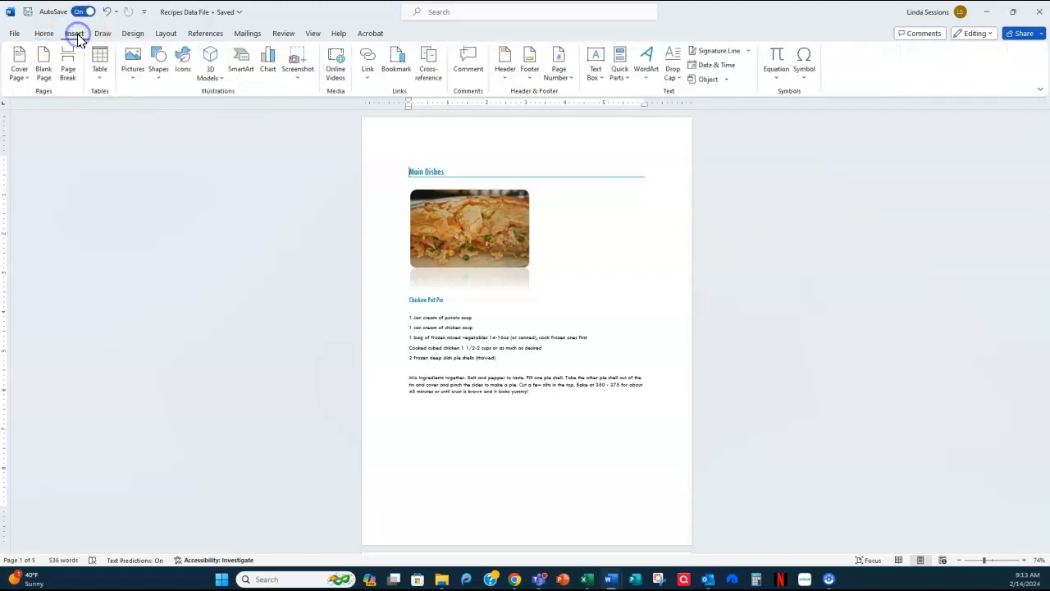
{"action": "left_click", "coordinate": [22, 74]}
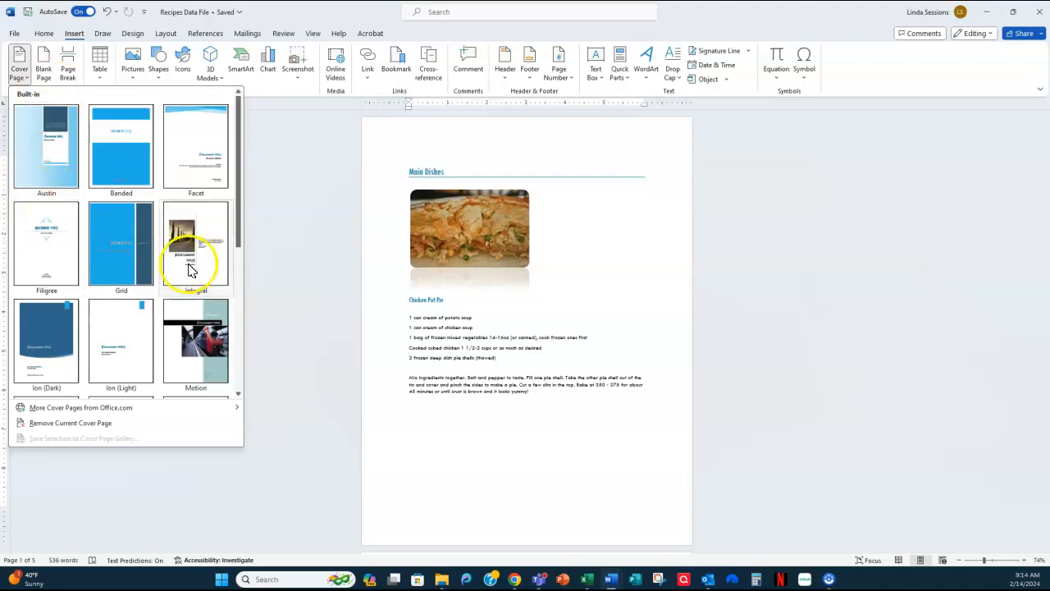
{"action": "left_click", "coordinate": [215, 264]}
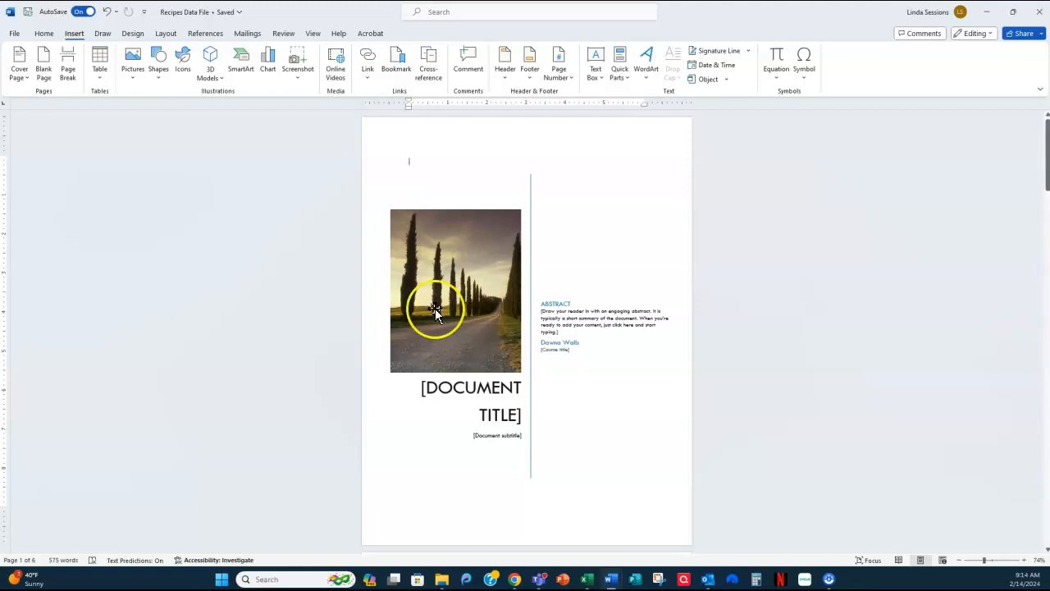
{"action": "left_click", "coordinate": [56, 491]}
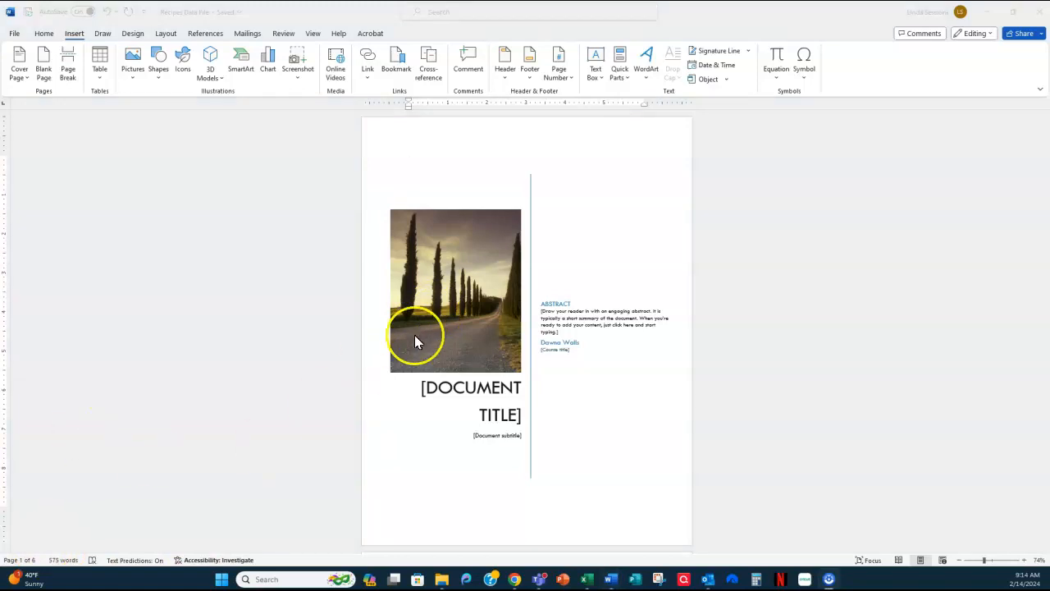
- Replace the cover page's placeholder photo with the Cover Page picture from the Cookbook Pictures folder on this device
{"action": "left_click", "coordinate": [452, 271]}
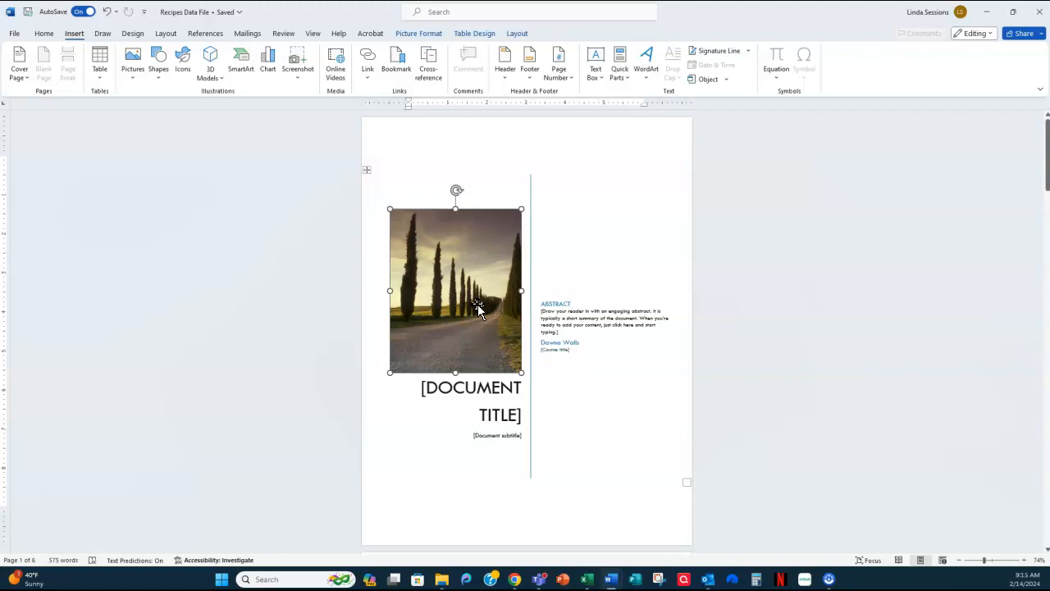
{"action": "left_click", "coordinate": [420, 35]}
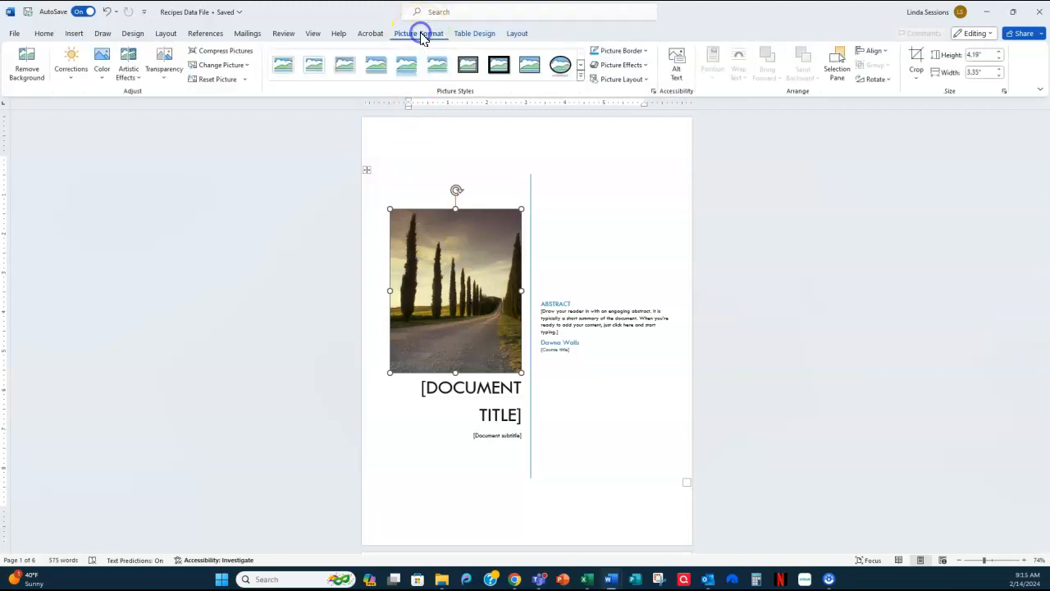
{"action": "left_click", "coordinate": [220, 67]}
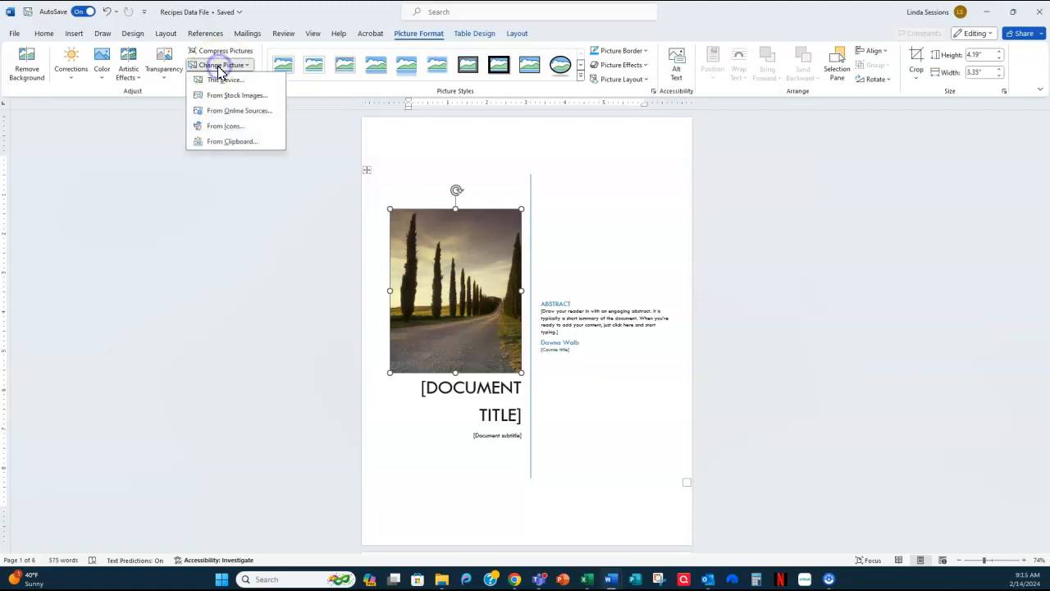
{"action": "left_click", "coordinate": [222, 81]}
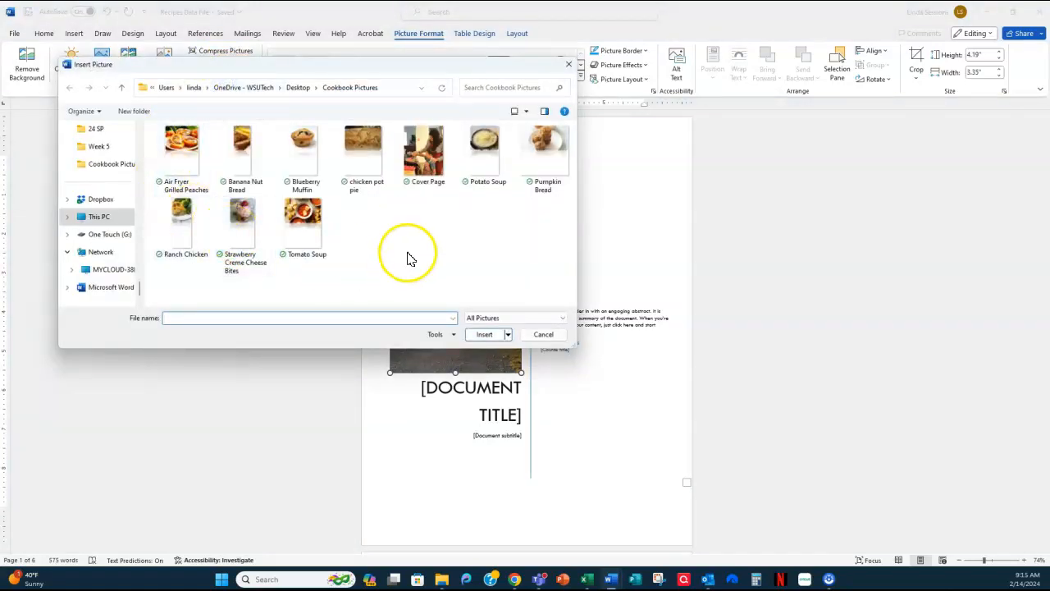
{"action": "left_click", "coordinate": [419, 151]}
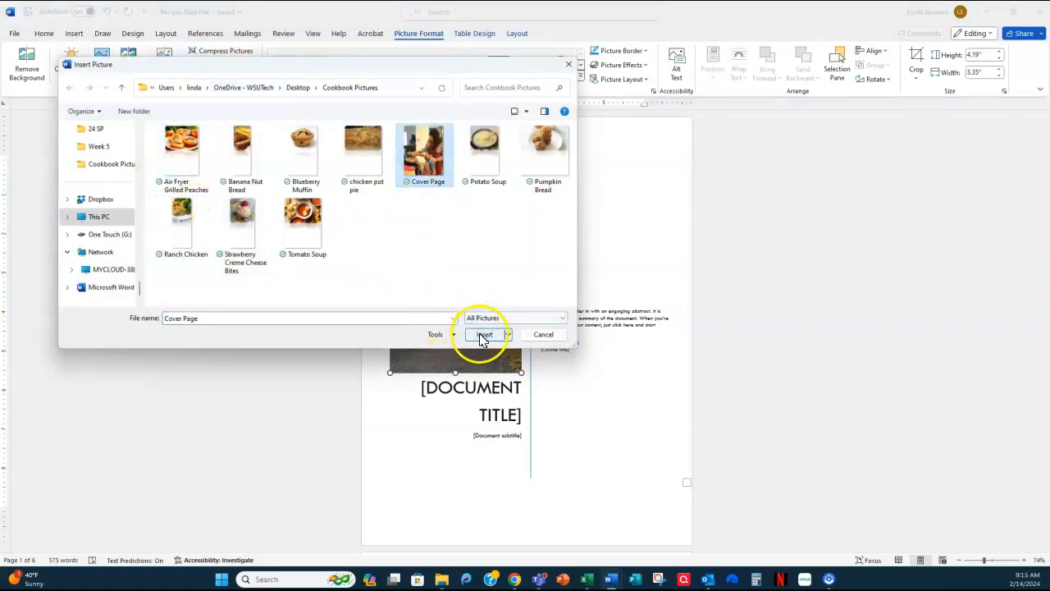
{"action": "left_click", "coordinate": [483, 333]}
{"action": "left_click", "coordinate": [499, 346]}
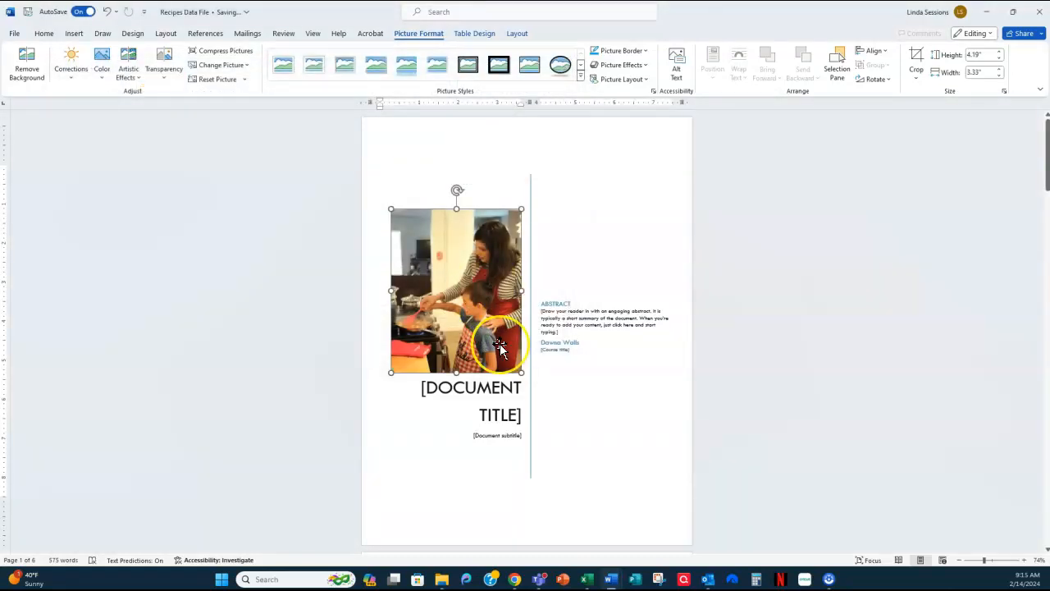
- Add the alt text "Mother and child cooking together" to the cover page picture
{"action": "left_click", "coordinate": [677, 66]}
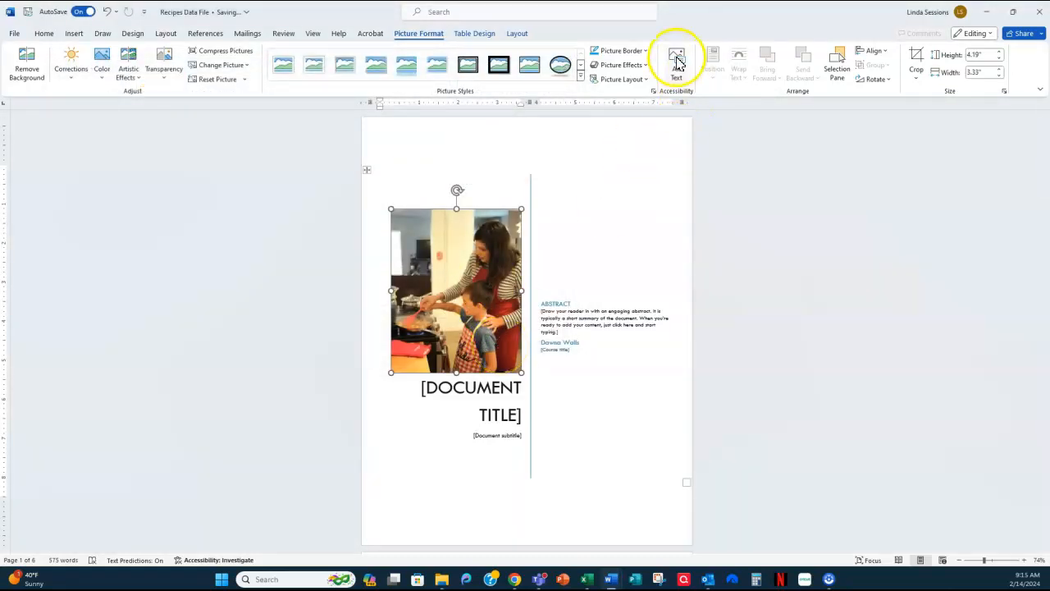
{"action": "left_click", "coordinate": [939, 185]}
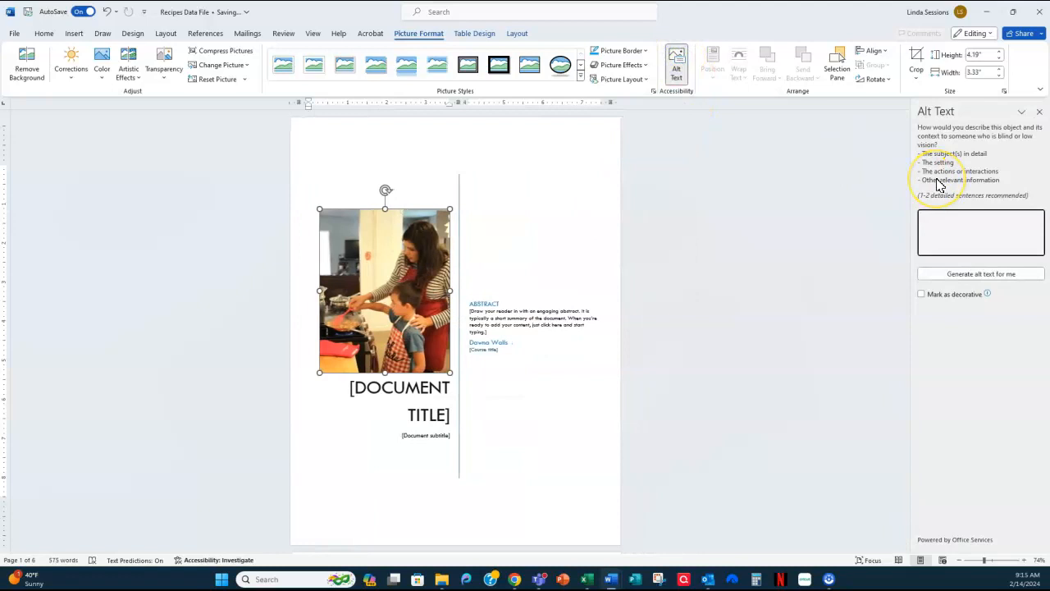
{"action": "type", "text": "Mother and child cooking together"}
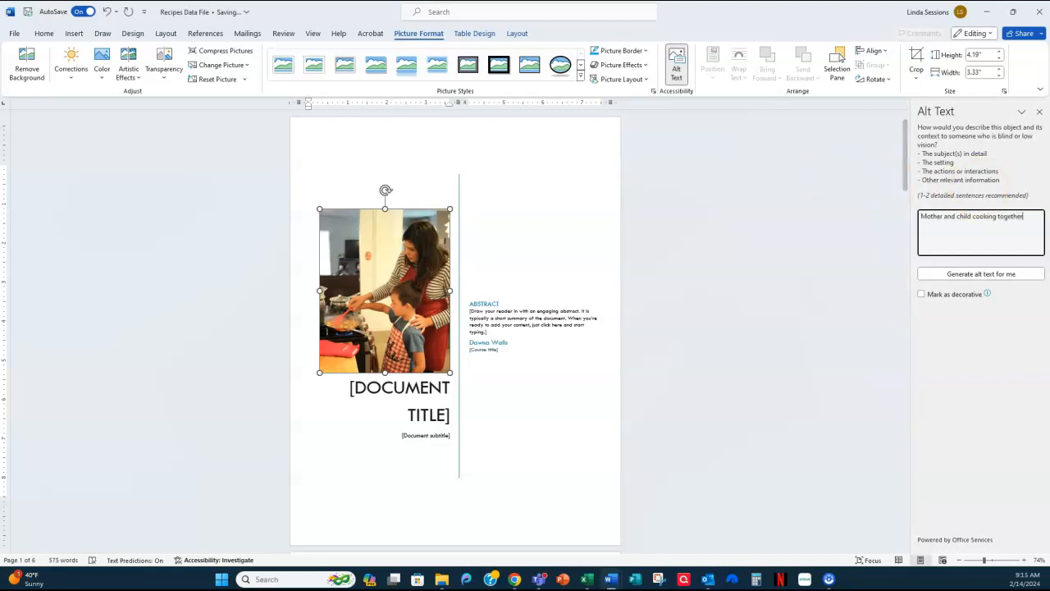
{"action": "left_click", "coordinate": [1040, 110]}
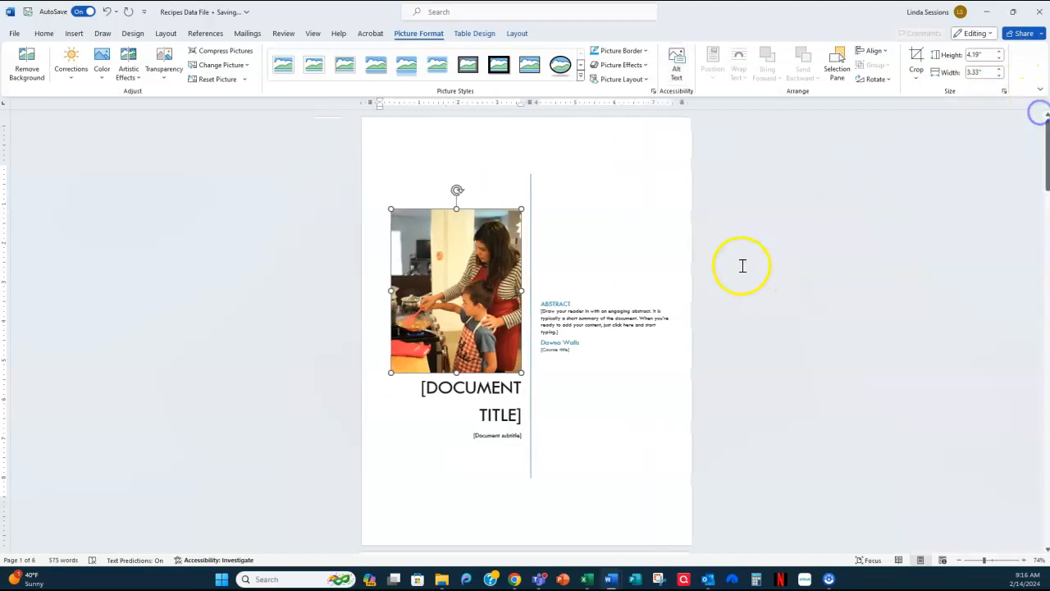
- Replace the cover page's document title placeholder with the family's surname followed by COOKBOOK
{"action": "left_click", "coordinate": [494, 389]}
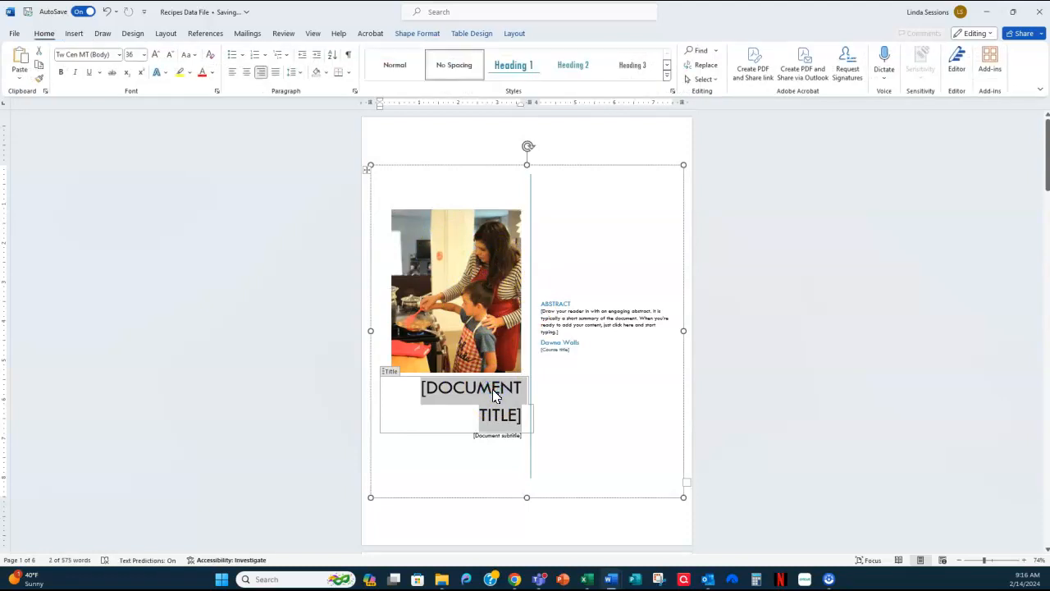
{"action": "type", "text": "SESSIO"}
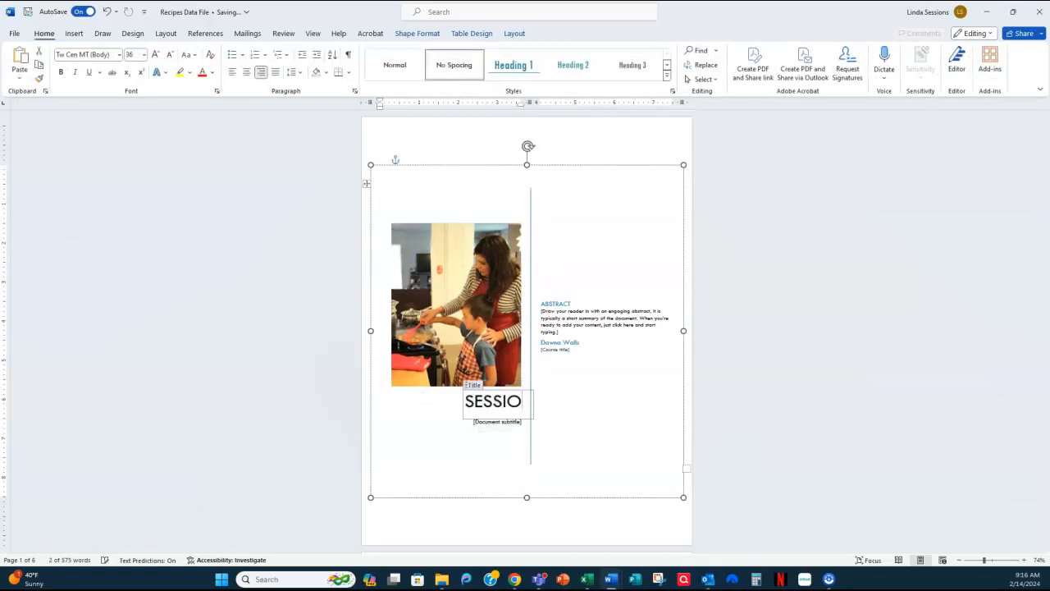
{"action": "type", "text": "NS COOKBOOK"}
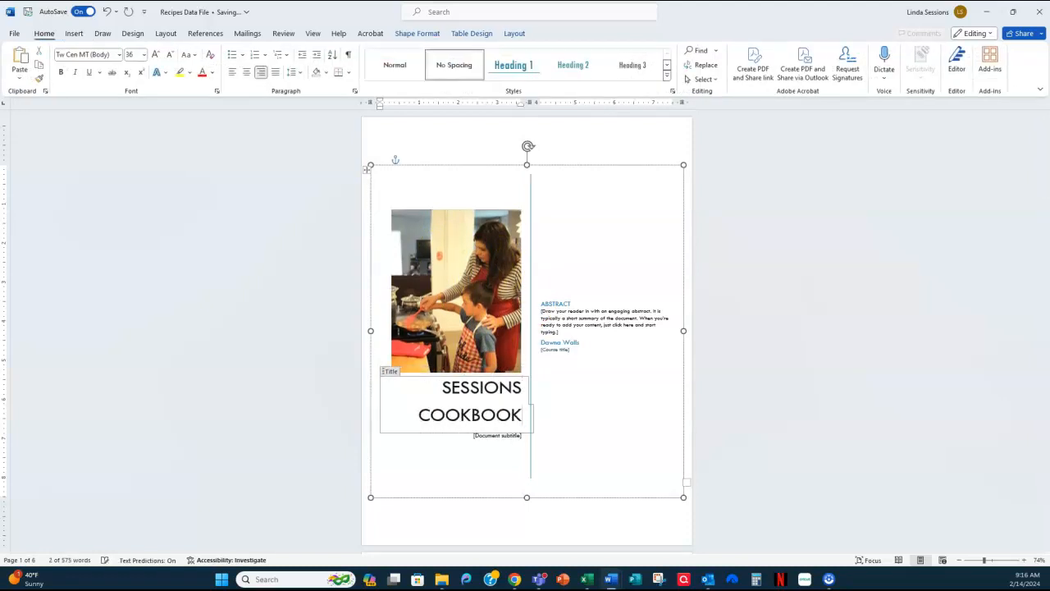
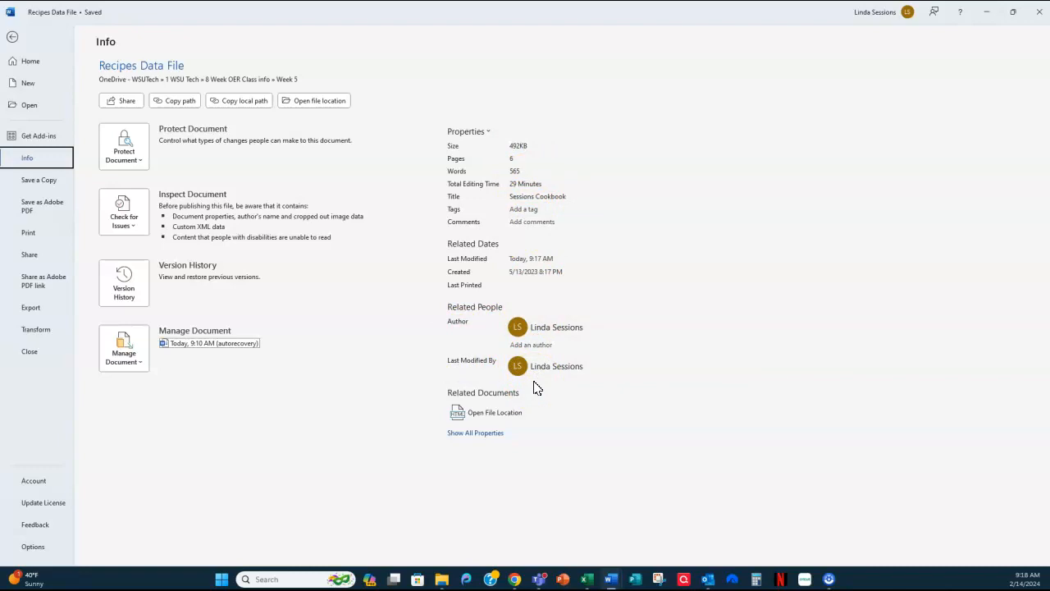
- Leave the file information view and return to the cookbook's cover page
{"action": "left_click", "coordinate": [32, 75]}
{"action": "left_click", "coordinate": [11, 37]}
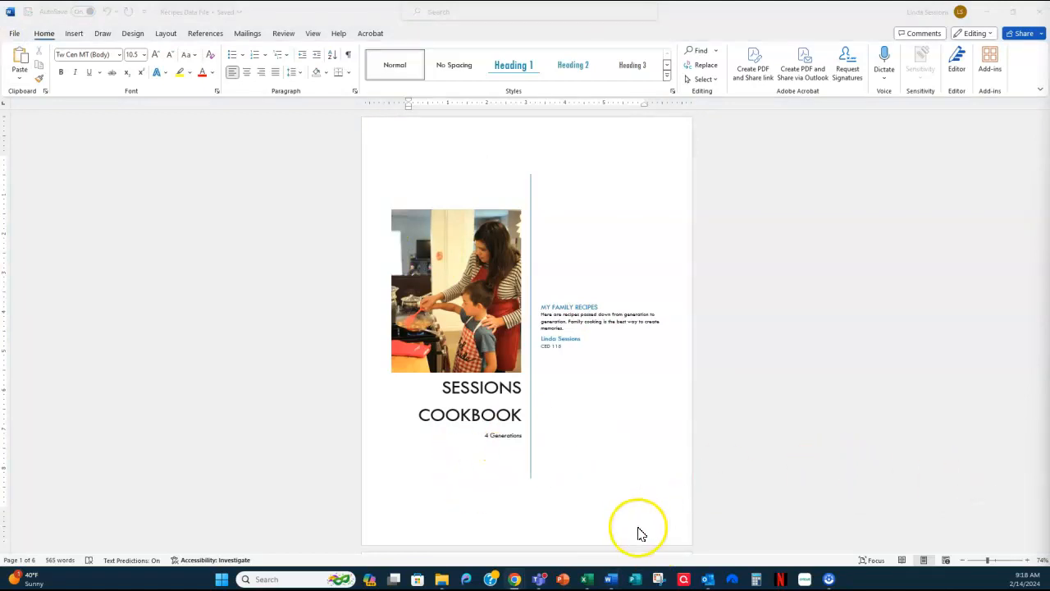
{"action": "left_click", "coordinate": [662, 505]}
{"action": "left_click", "coordinate": [671, 508]}
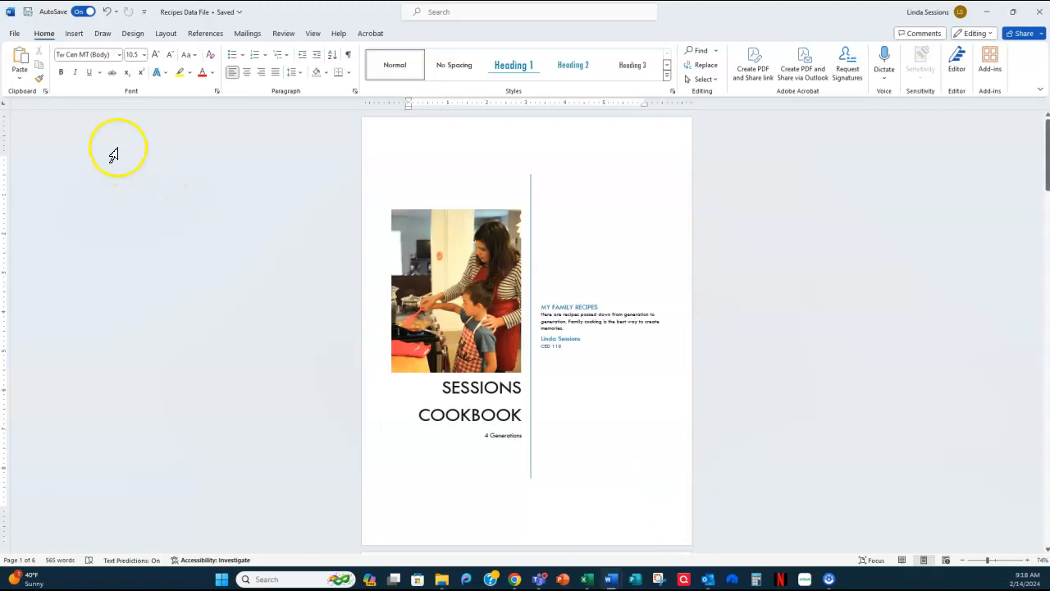
- Insert a page break after the cover page to add a blank page before the Main Dishes heading
{"action": "left_click", "coordinate": [166, 34]}
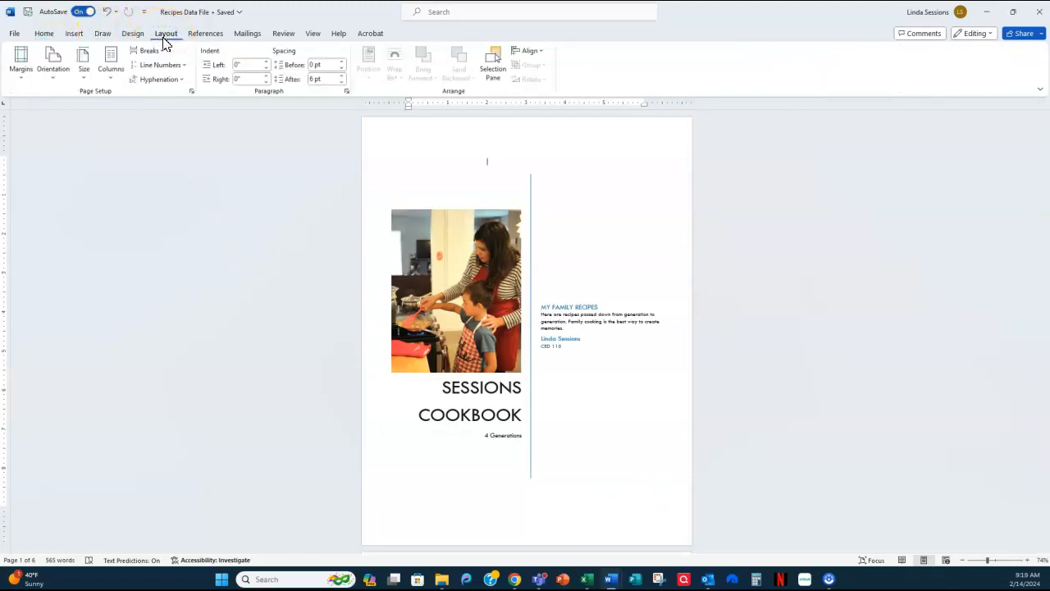
{"action": "left_click", "coordinate": [149, 51]}
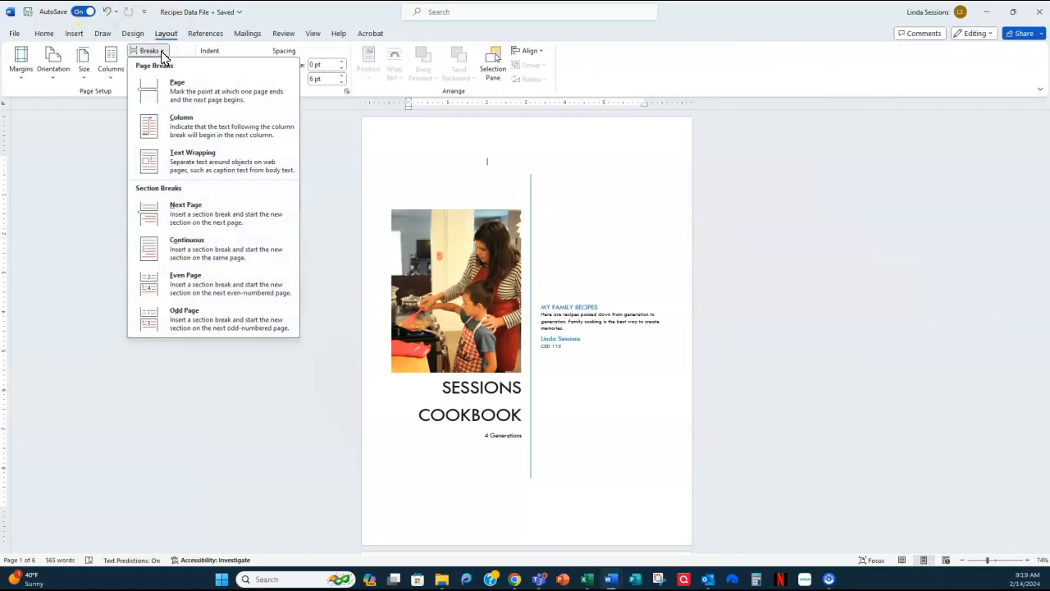
{"action": "left_click", "coordinate": [176, 94]}
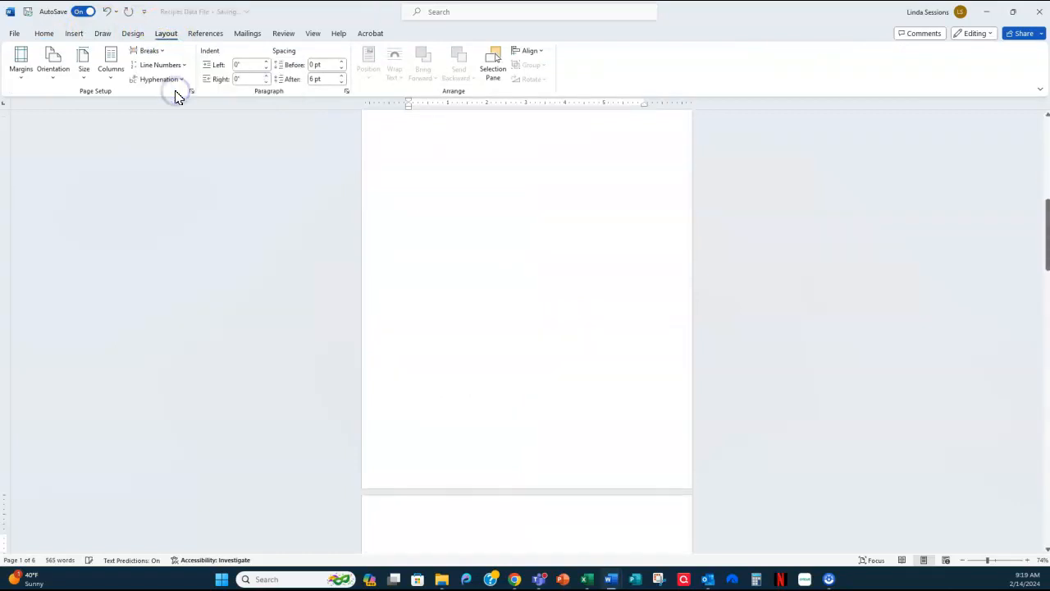
{"action": "scroll", "coordinate": [373, 317], "scroll_direction": "up", "scroll_amount": 5}
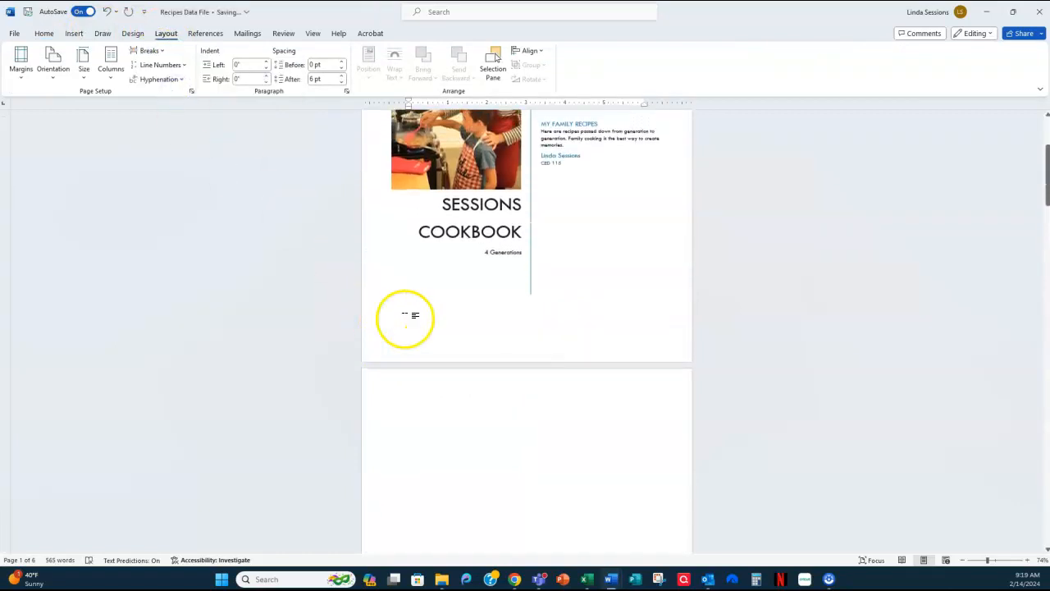
{"action": "scroll", "coordinate": [559, 306], "scroll_direction": "down", "scroll_amount": 6}
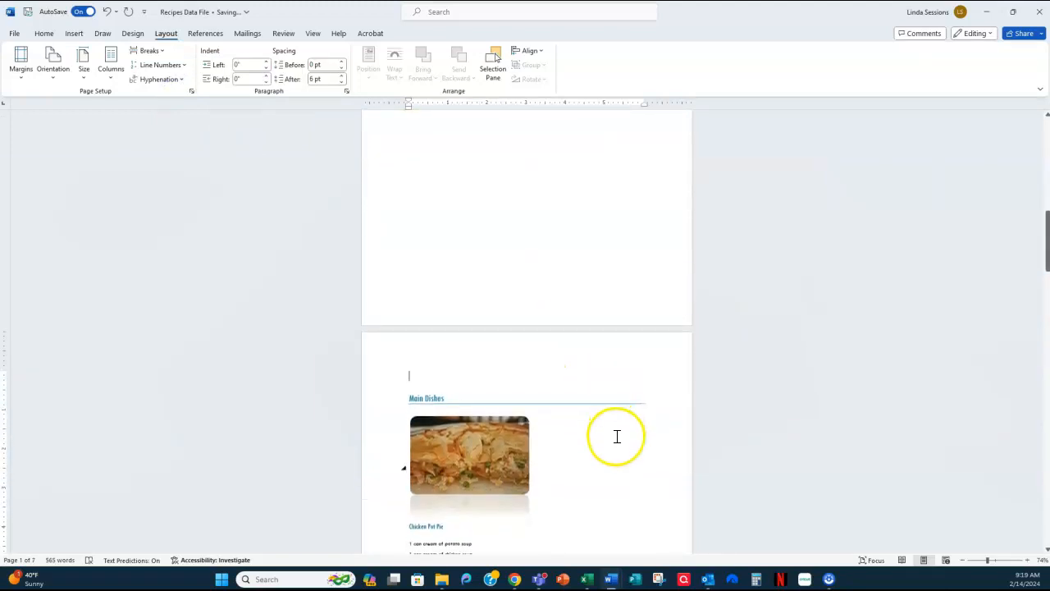
{"action": "scroll", "coordinate": [579, 415], "scroll_direction": "up", "scroll_amount": 5}
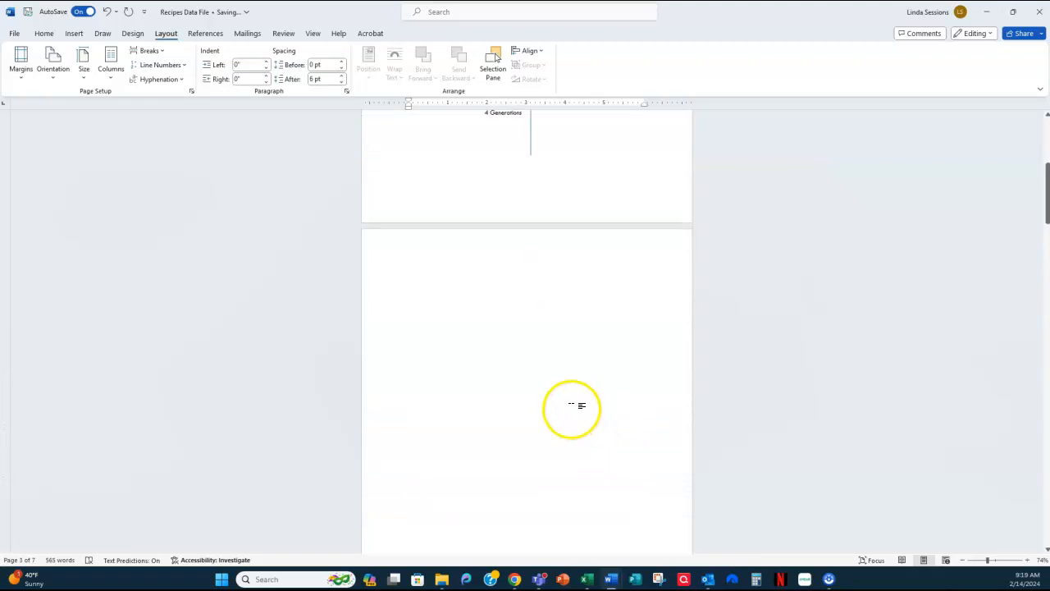
- Insert the built-in Automatic Table 1 table of contents on the blank page after the cover
{"action": "left_click", "coordinate": [444, 352]}
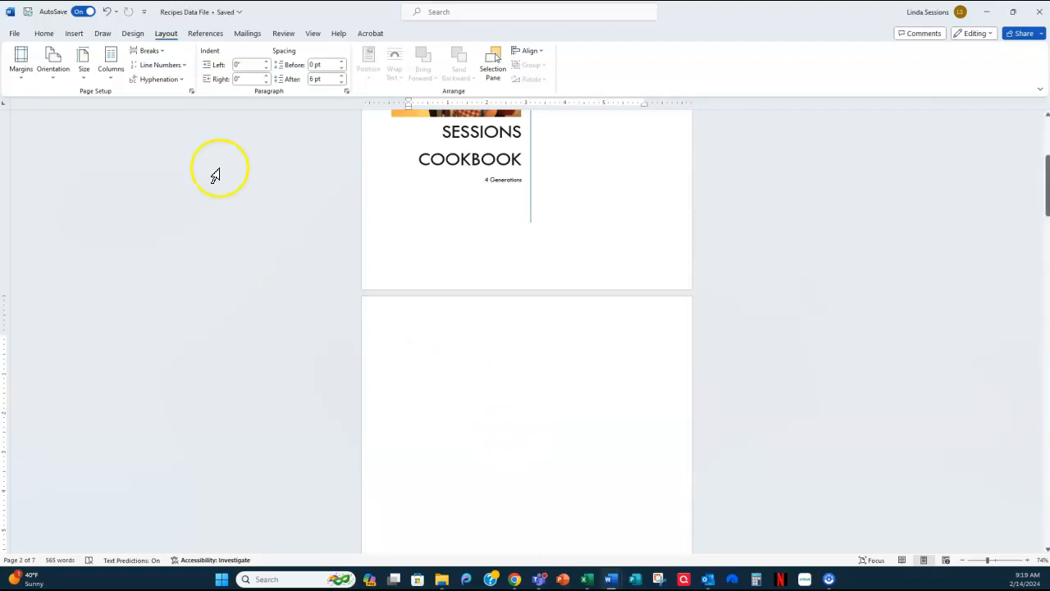
{"action": "left_click", "coordinate": [205, 35]}
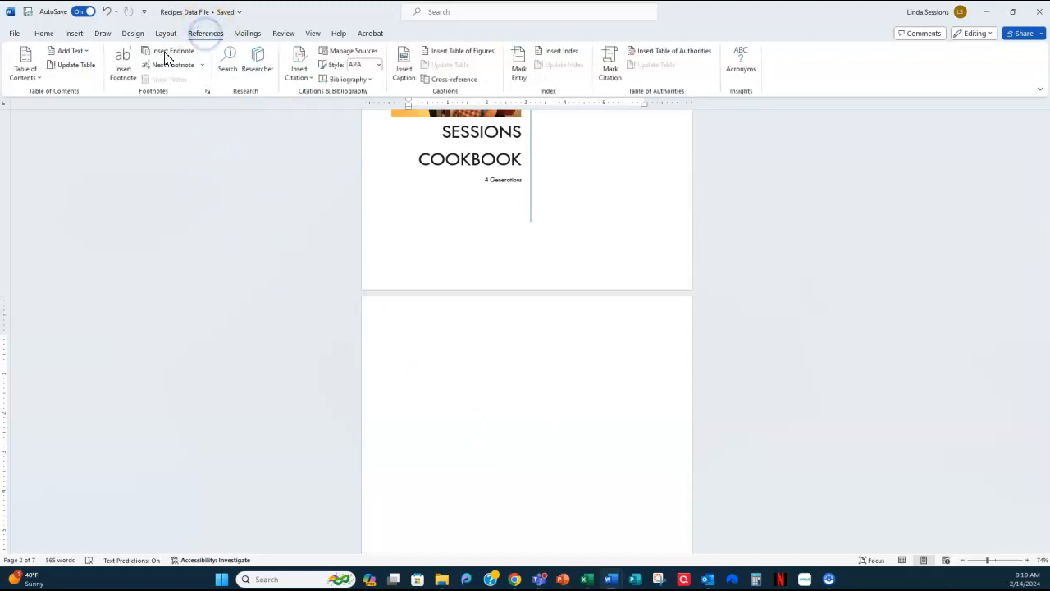
{"action": "left_click", "coordinate": [27, 75]}
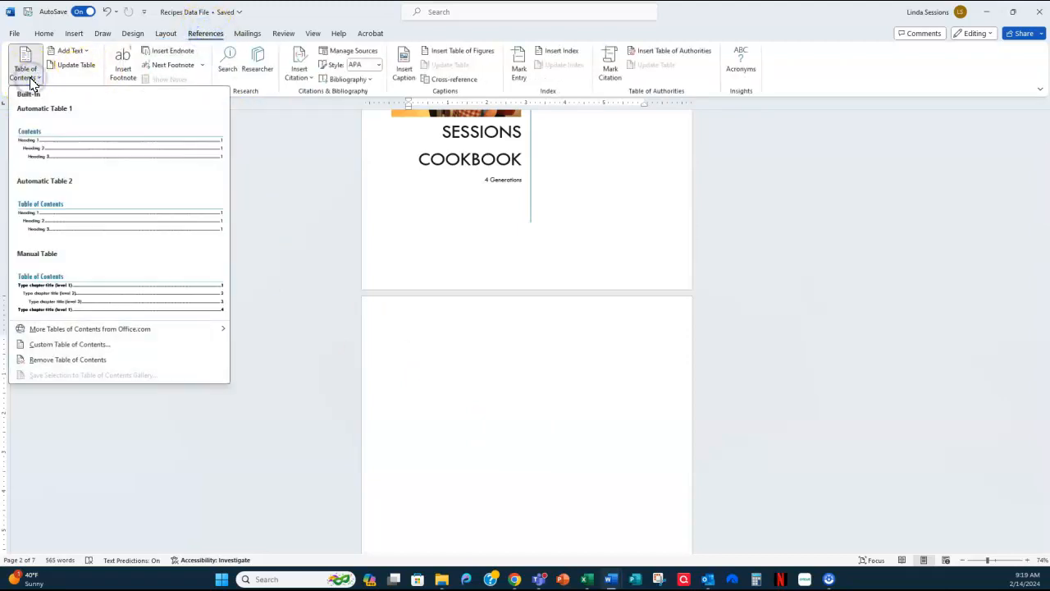
{"action": "left_click", "coordinate": [19, 104]}
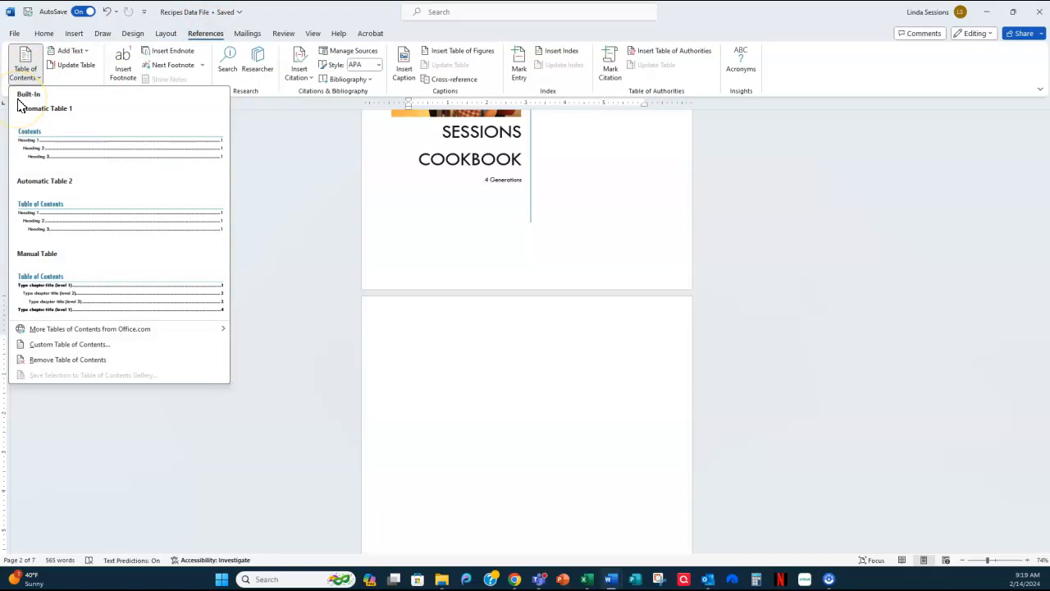
{"action": "left_click", "coordinate": [39, 158]}
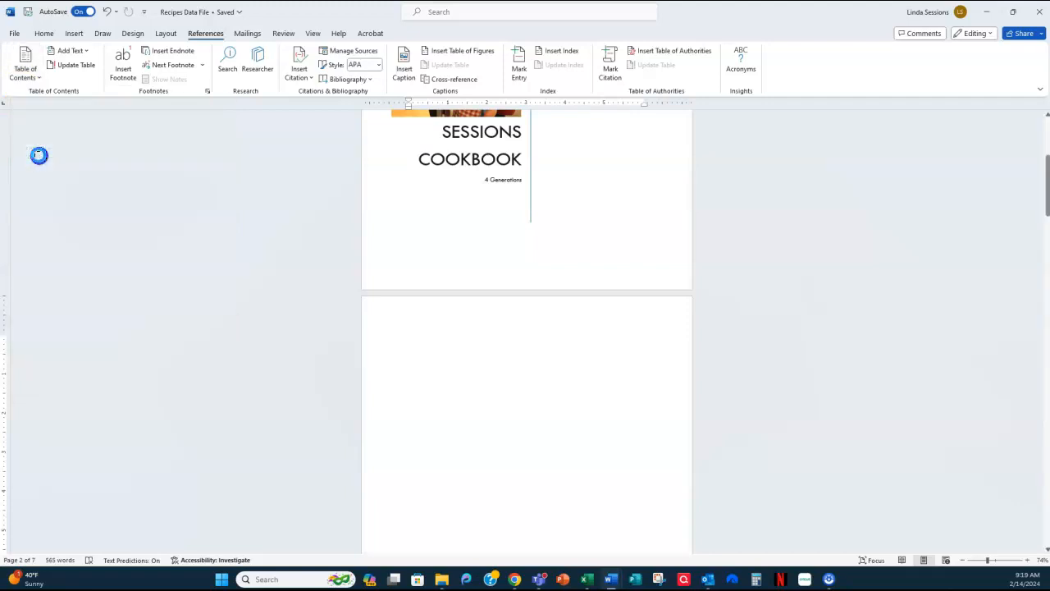
{"action": "scroll", "coordinate": [33, 161], "scroll_direction": "down", "scroll_amount": 5}
{"action": "scroll", "coordinate": [483, 368], "scroll_direction": "down", "scroll_amount": 5}
{"action": "scroll", "coordinate": [483, 368], "scroll_direction": "up", "scroll_amount": 5}
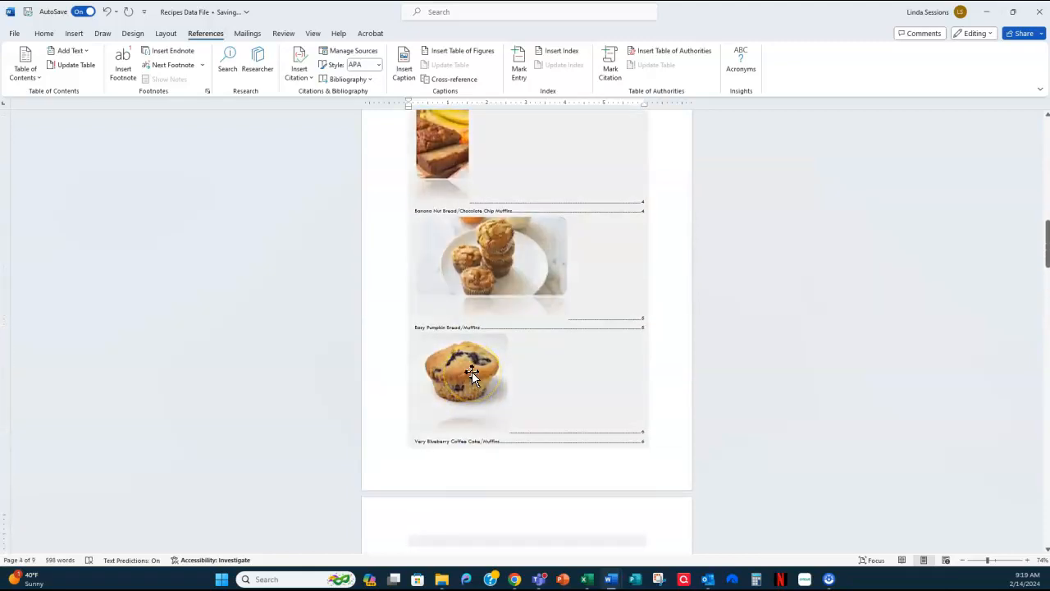
{"action": "scroll", "coordinate": [473, 372], "scroll_direction": "up", "scroll_amount": 10}
{"action": "scroll", "coordinate": [476, 373], "scroll_direction": "up", "scroll_amount": 2}
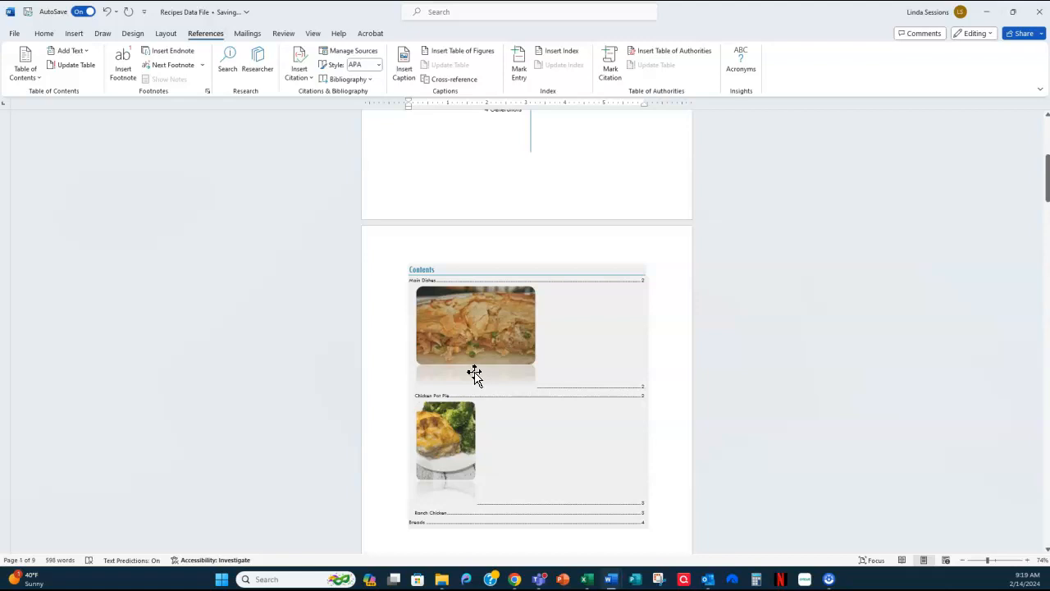
{"action": "left_click", "coordinate": [382, 375]}
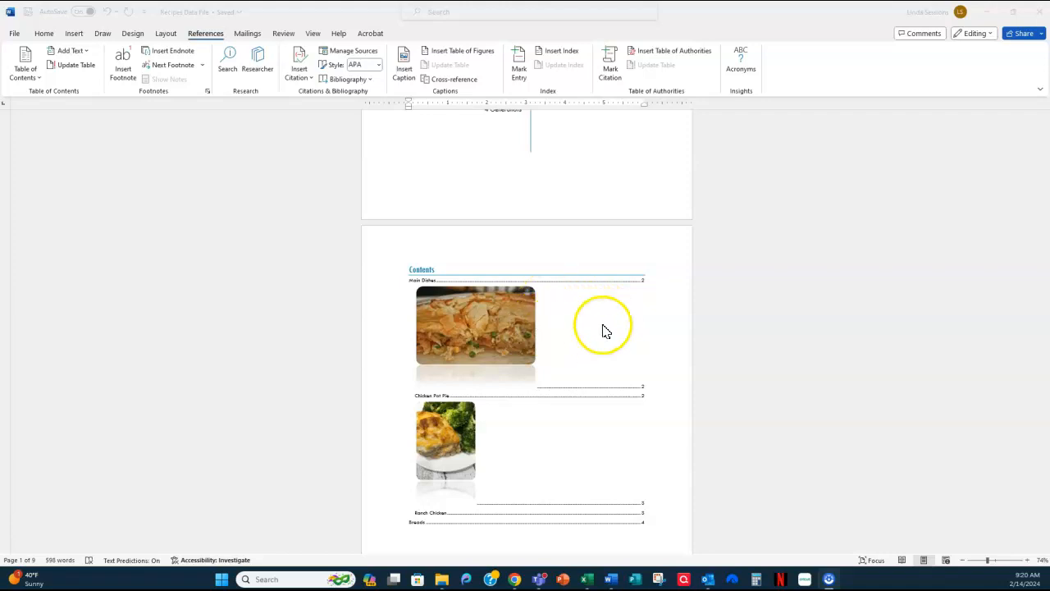
- Apply the Normal style to the Chicken Pot Pie picture under the Main Dishes heading
{"action": "left_click", "coordinate": [752, 354]}
{"action": "scroll", "coordinate": [751, 353], "scroll_direction": "down", "scroll_amount": 3}
{"action": "scroll", "coordinate": [752, 351], "scroll_direction": "down", "scroll_amount": 12}
{"action": "scroll", "coordinate": [748, 351], "scroll_direction": "down", "scroll_amount": 12}
{"action": "left_click", "coordinate": [464, 318]}
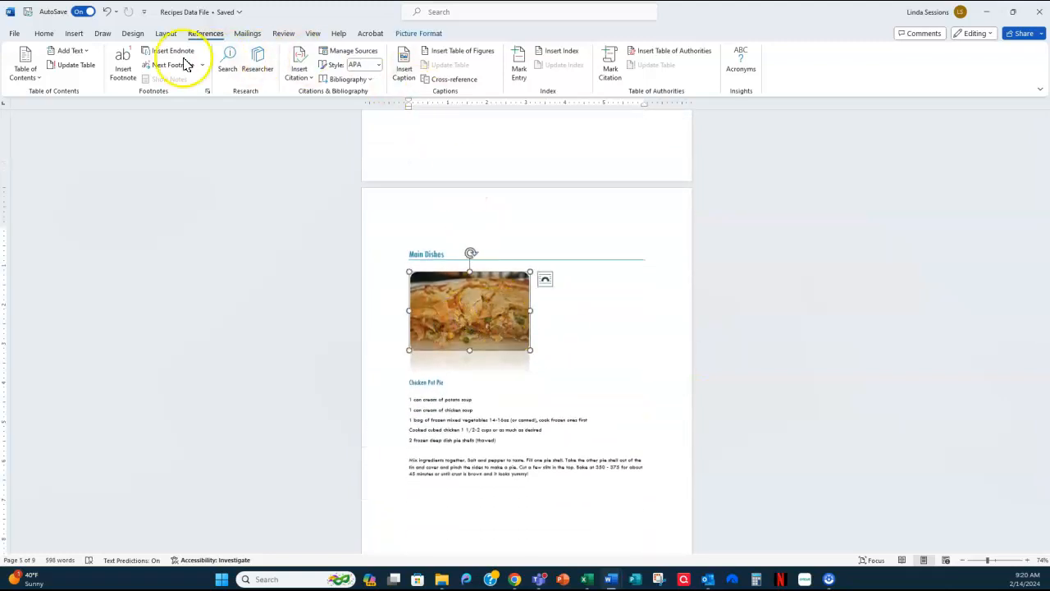
{"action": "left_click", "coordinate": [45, 34]}
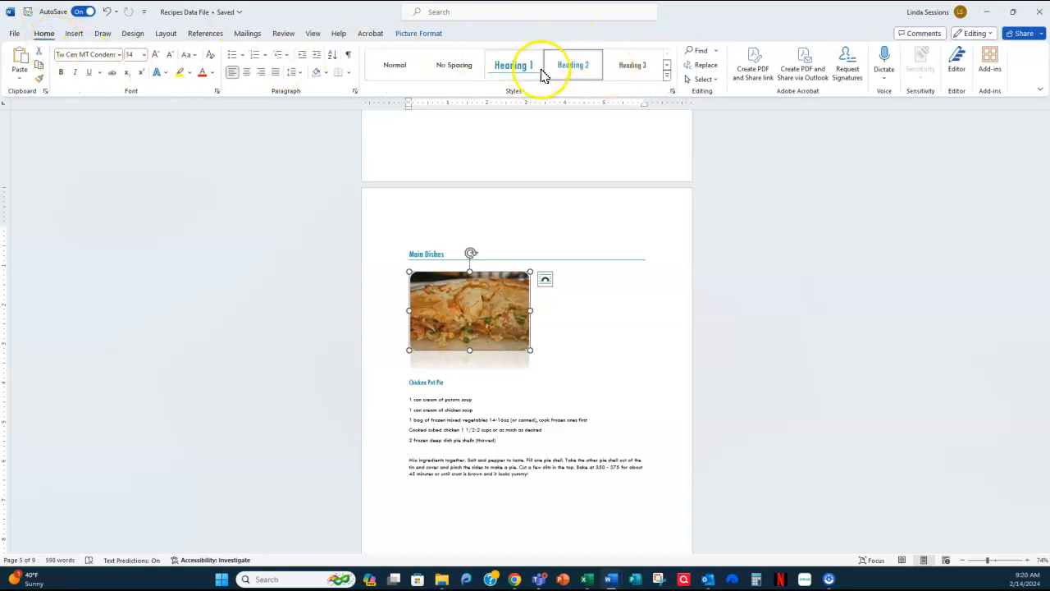
{"action": "left_click", "coordinate": [666, 75]}
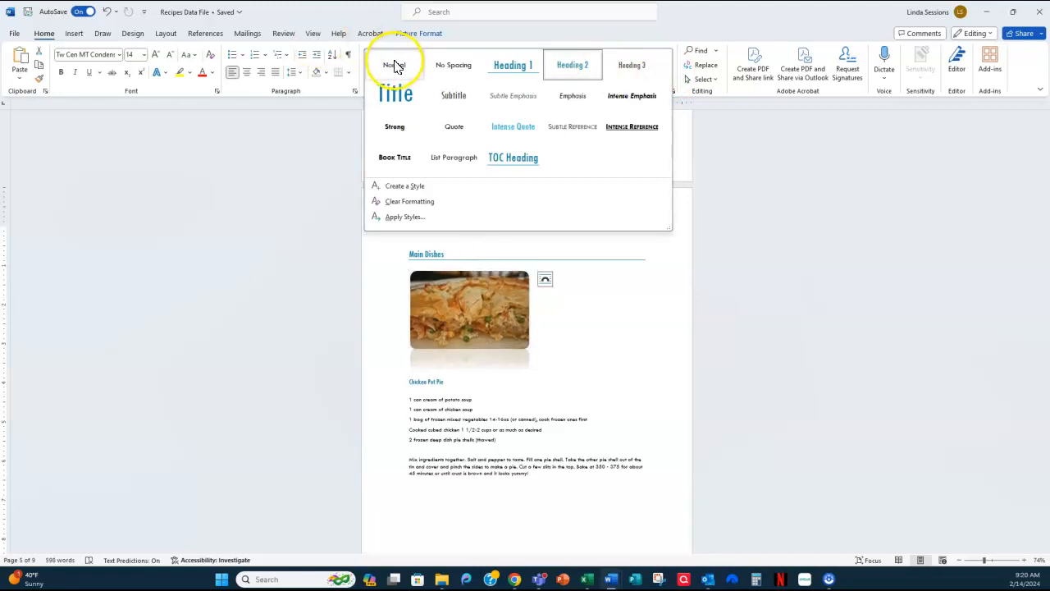
{"action": "left_click", "coordinate": [395, 66]}
- Apply the Normal style to the picture above the Ranch Chicken recipe
{"action": "scroll", "coordinate": [602, 309], "scroll_direction": "down", "scroll_amount": 5}
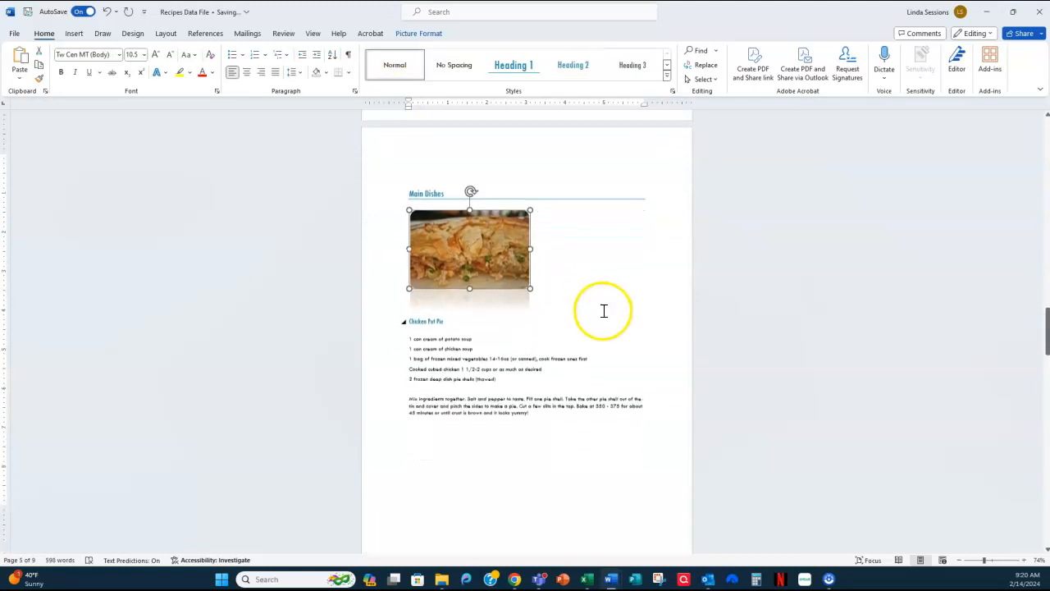
{"action": "scroll", "coordinate": [604, 311], "scroll_direction": "down", "scroll_amount": 4}
{"action": "left_click", "coordinate": [411, 293]}
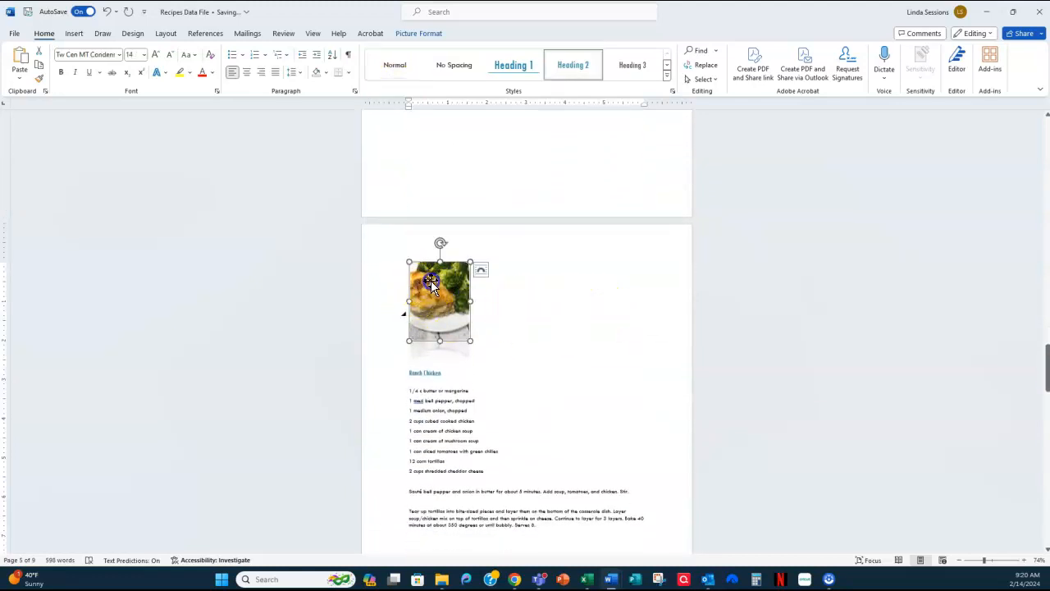
{"action": "left_click", "coordinate": [392, 65]}
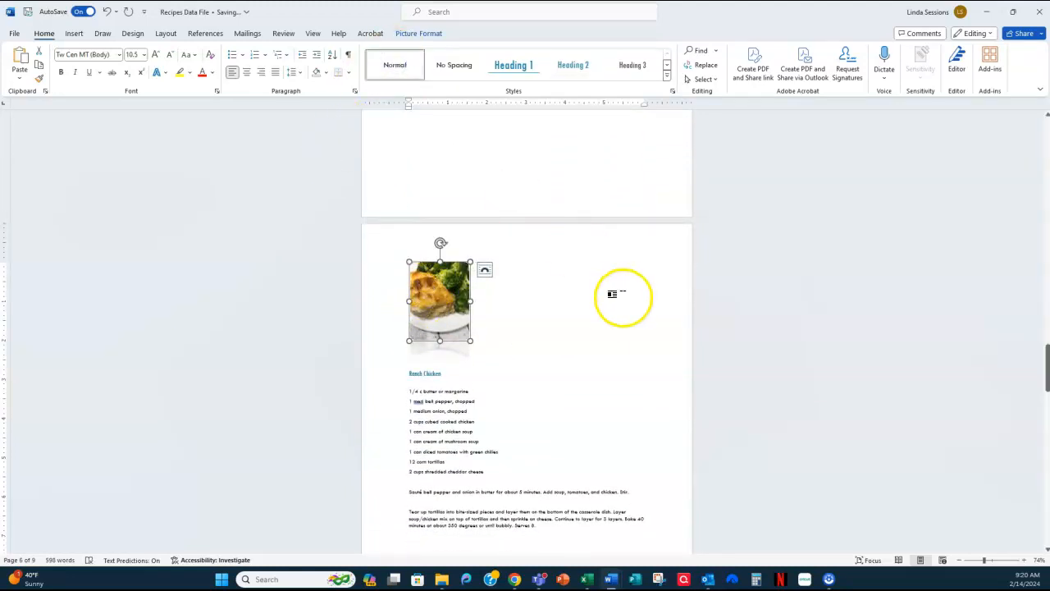
- Apply the Normal style to the Banana Nut Bread picture under the Breads heading
{"action": "scroll", "coordinate": [602, 313], "scroll_direction": "down", "scroll_amount": 1}
{"action": "scroll", "coordinate": [602, 312], "scroll_direction": "down", "scroll_amount": 10}
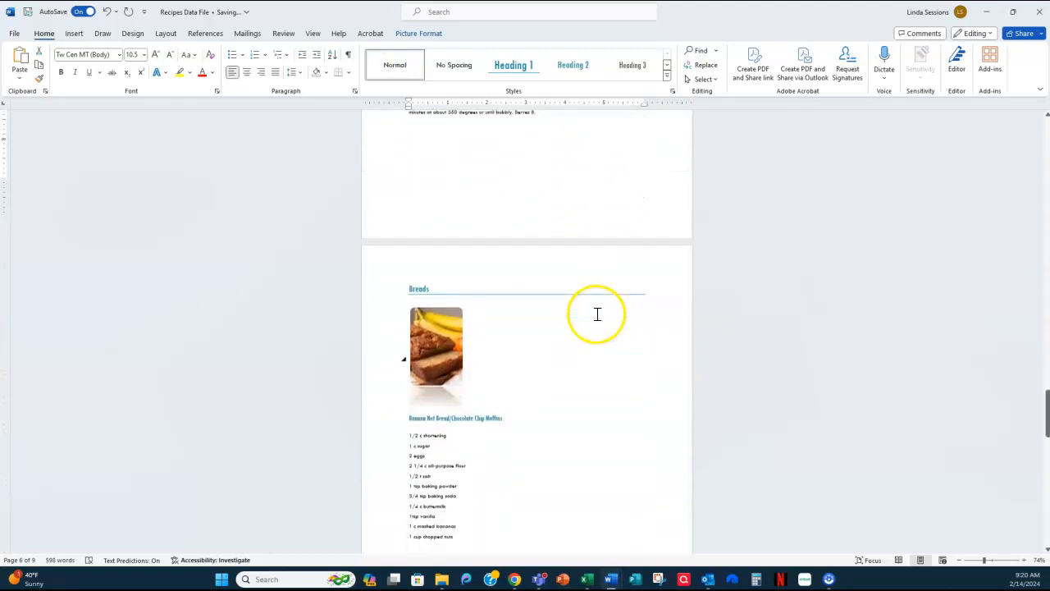
{"action": "left_click", "coordinate": [449, 293]}
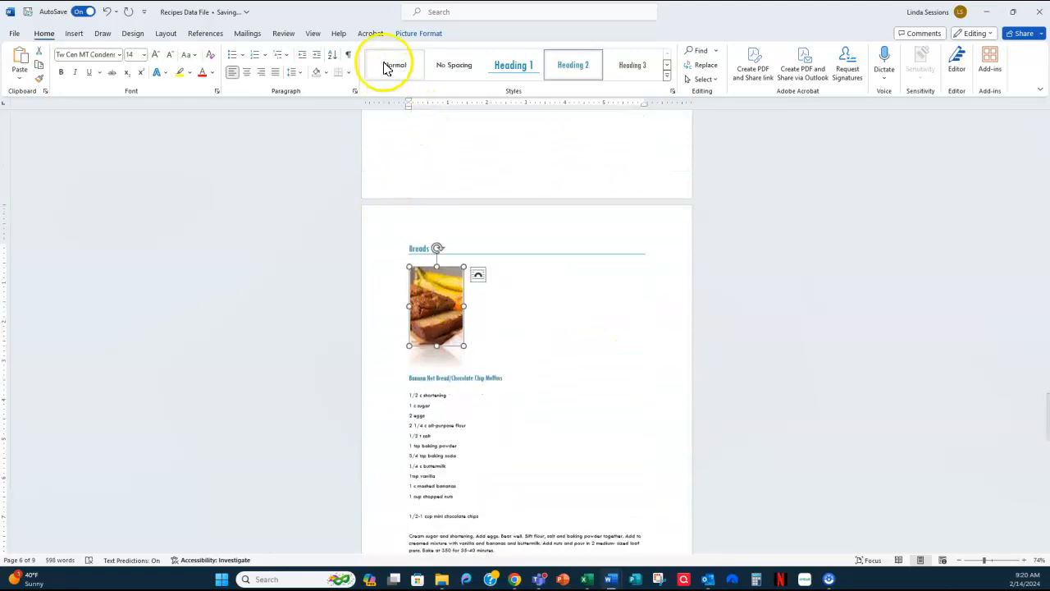
{"action": "left_click", "coordinate": [390, 66]}
- Apply the Normal style to the picture above the Easy Pumpkin Bread/Muffins recipe
{"action": "scroll", "coordinate": [514, 333], "scroll_direction": "down", "scroll_amount": 3}
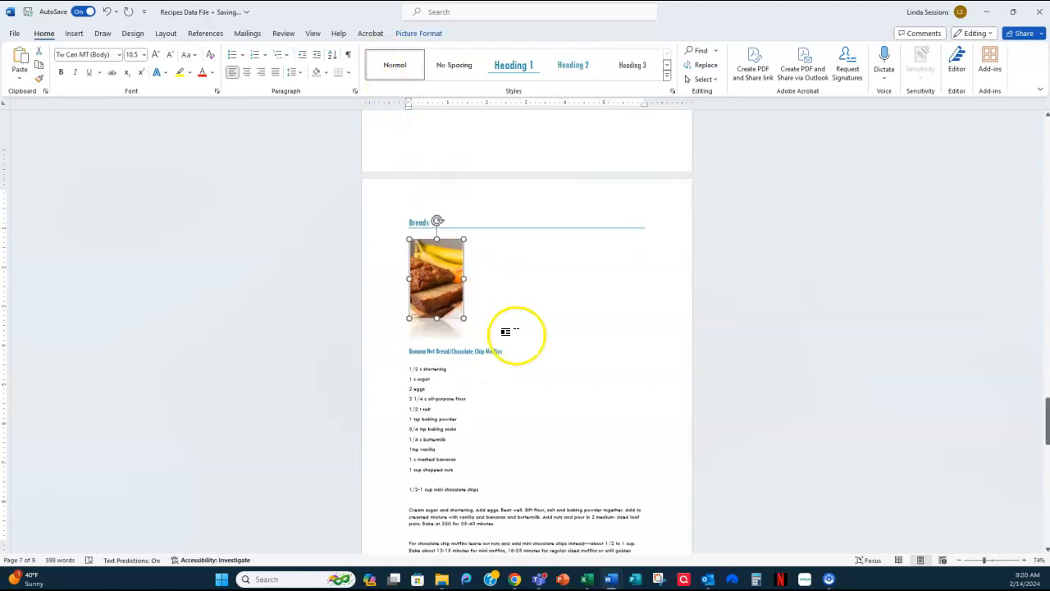
{"action": "scroll", "coordinate": [518, 333], "scroll_direction": "down", "scroll_amount": 6}
{"action": "left_click", "coordinate": [492, 317]}
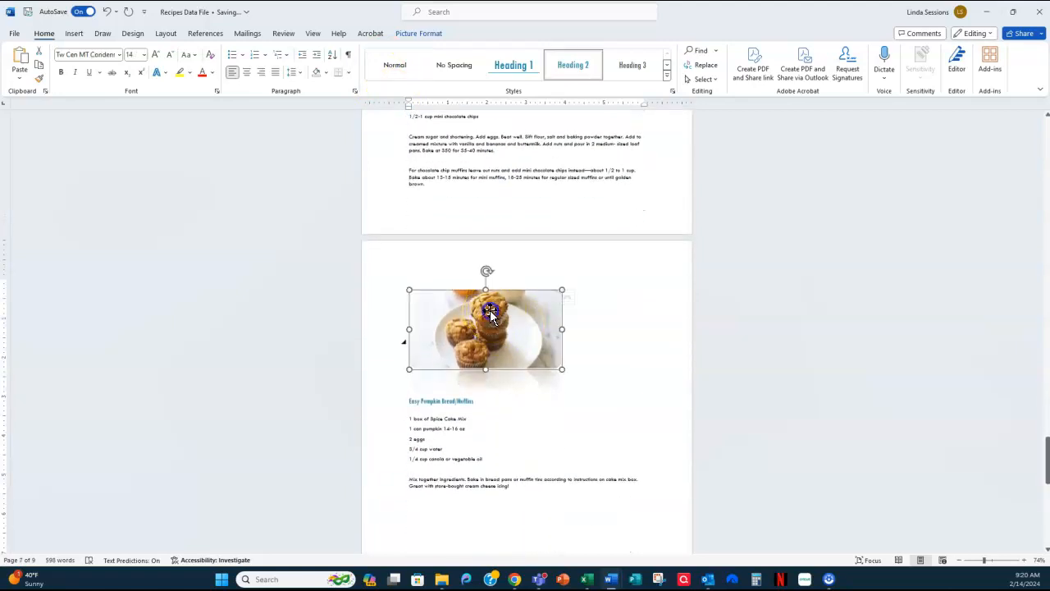
{"action": "left_click", "coordinate": [392, 65]}
- Apply the Normal style to the picture above the Very Blueberry Coffee Cake/Muffins recipe
{"action": "scroll", "coordinate": [538, 312], "scroll_direction": "down", "scroll_amount": 5}
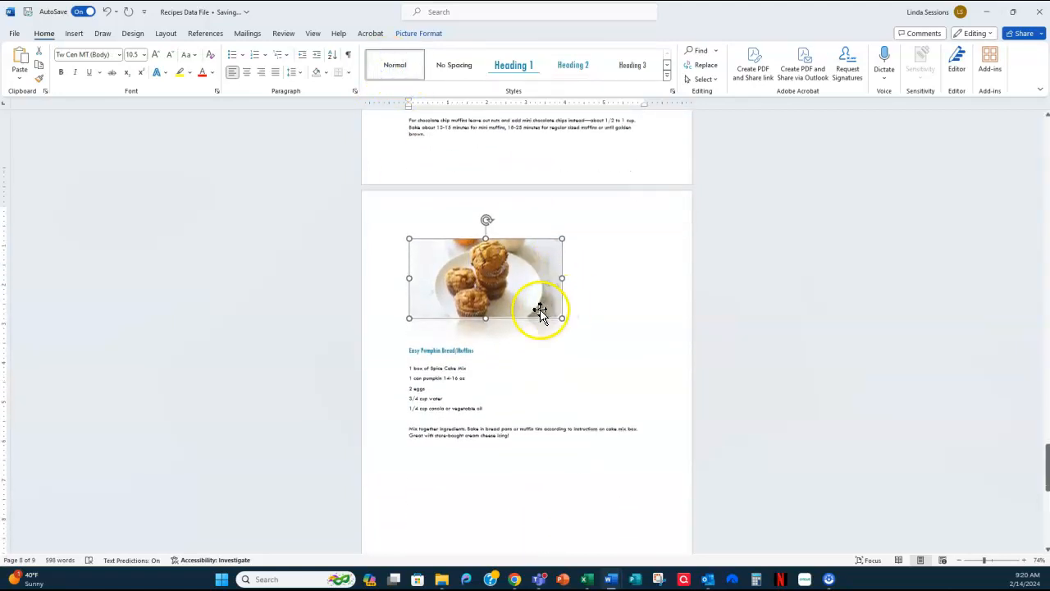
{"action": "scroll", "coordinate": [537, 314], "scroll_direction": "down", "scroll_amount": 4}
{"action": "left_click", "coordinate": [451, 332]}
{"action": "left_click", "coordinate": [390, 66]}
{"action": "scroll", "coordinate": [485, 274], "scroll_direction": "down", "scroll_amount": 3}
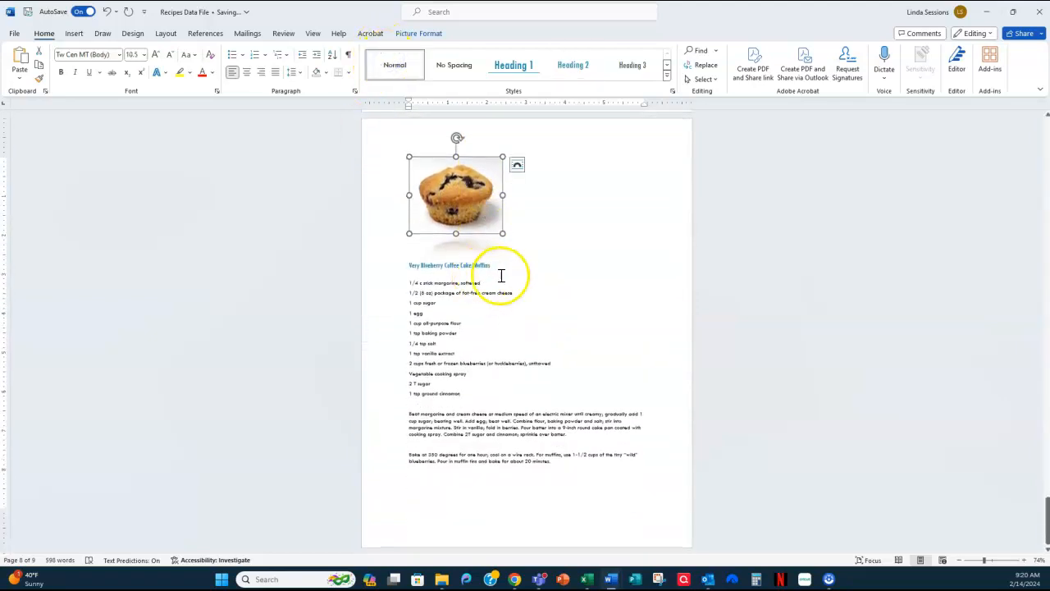
- Update the entire table of contents so it reflects the pictures' changed styles
{"action": "scroll", "coordinate": [517, 282], "scroll_direction": "up", "scroll_amount": 2}
{"action": "scroll", "coordinate": [542, 287], "scroll_direction": "up", "scroll_amount": 20}
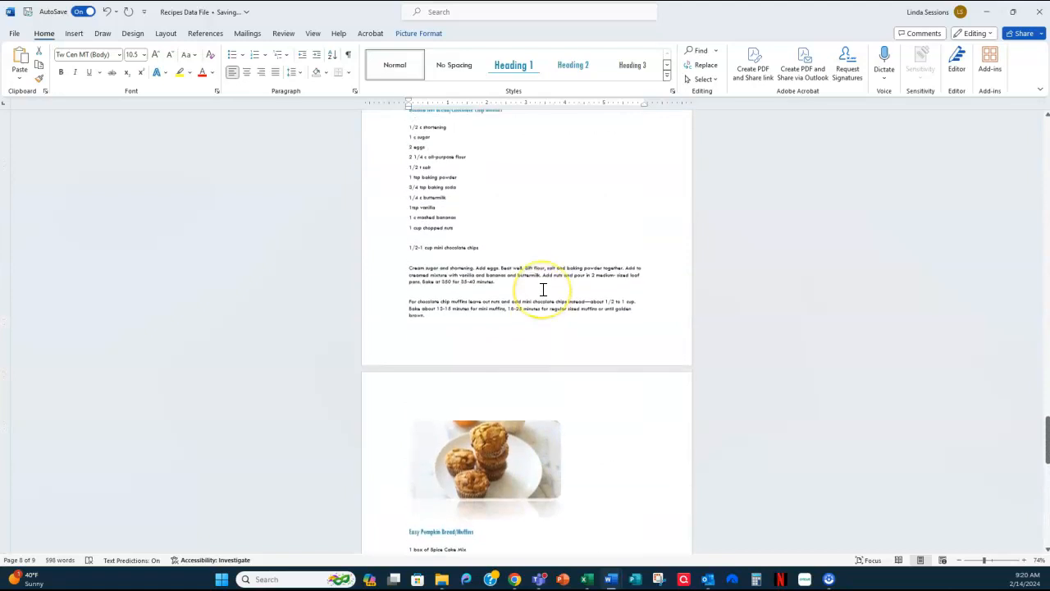
{"action": "scroll", "coordinate": [542, 289], "scroll_direction": "up", "scroll_amount": 20}
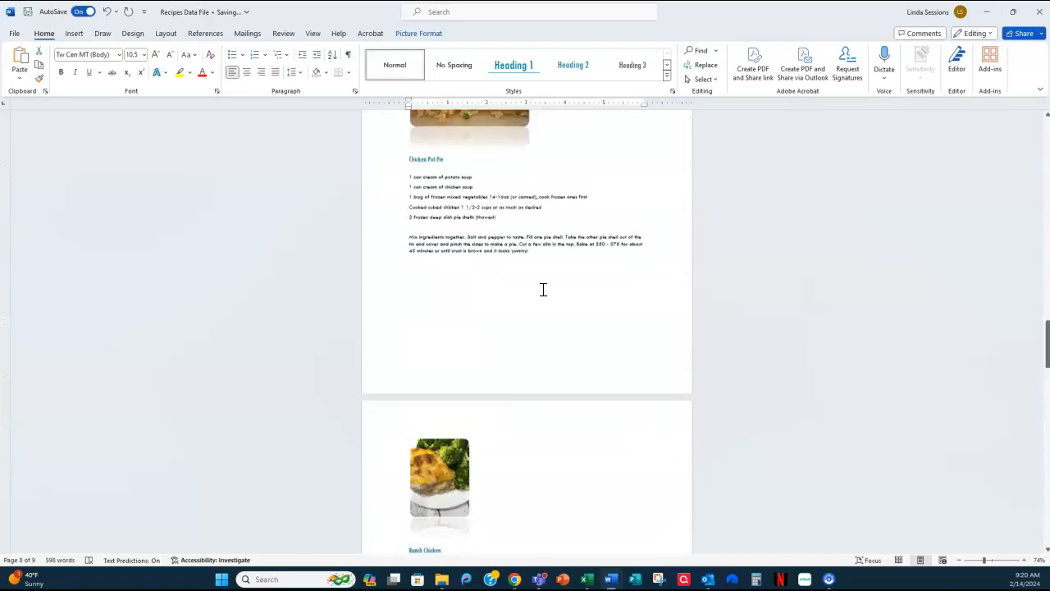
{"action": "scroll", "coordinate": [542, 289], "scroll_direction": "up", "scroll_amount": 20}
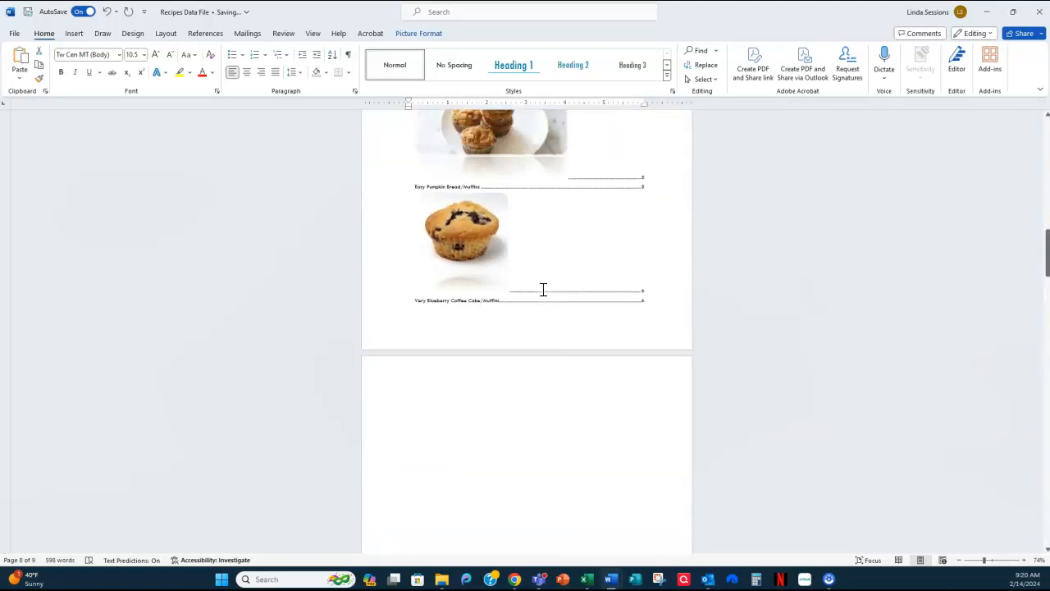
{"action": "scroll", "coordinate": [542, 289], "scroll_direction": "up", "scroll_amount": 20}
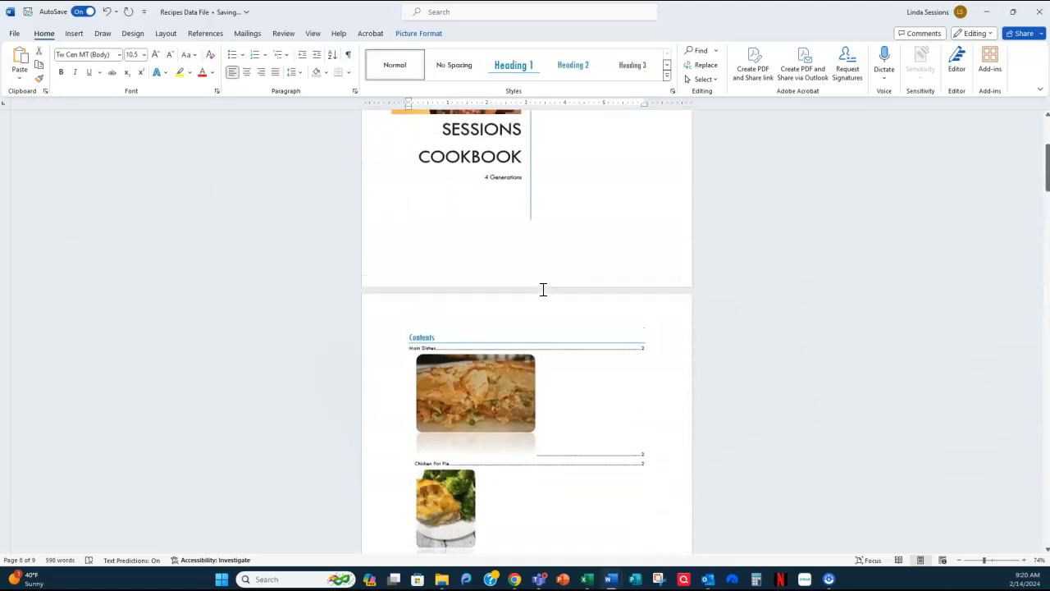
{"action": "scroll", "coordinate": [542, 289], "scroll_direction": "down", "scroll_amount": 4}
{"action": "right_click", "coordinate": [563, 204]}
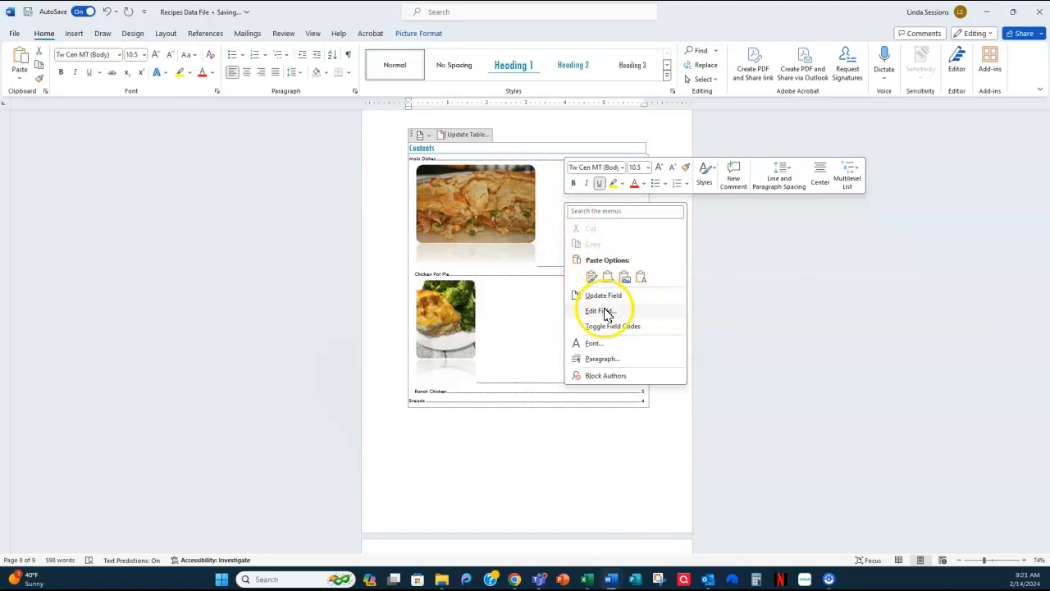
{"action": "left_click", "coordinate": [604, 297]}
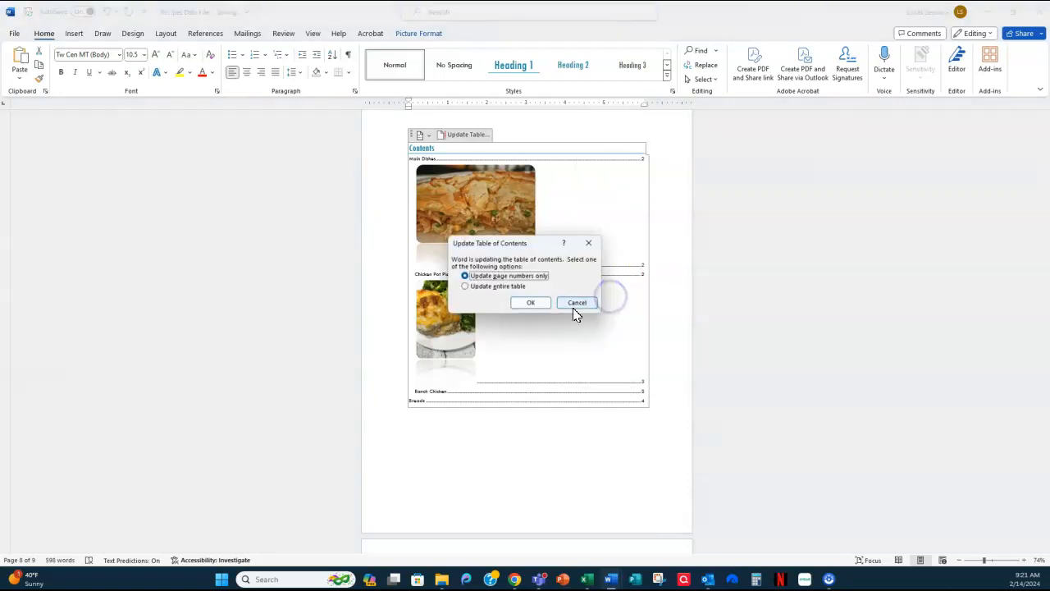
{"action": "left_click", "coordinate": [476, 287]}
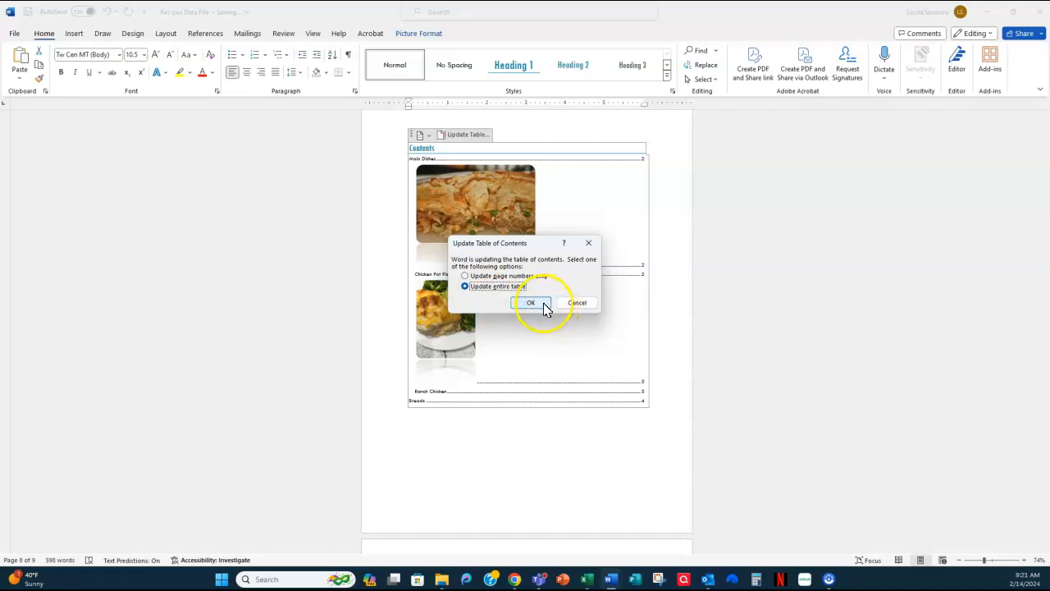
{"action": "left_click", "coordinate": [531, 302]}
{"action": "left_click", "coordinate": [741, 268]}
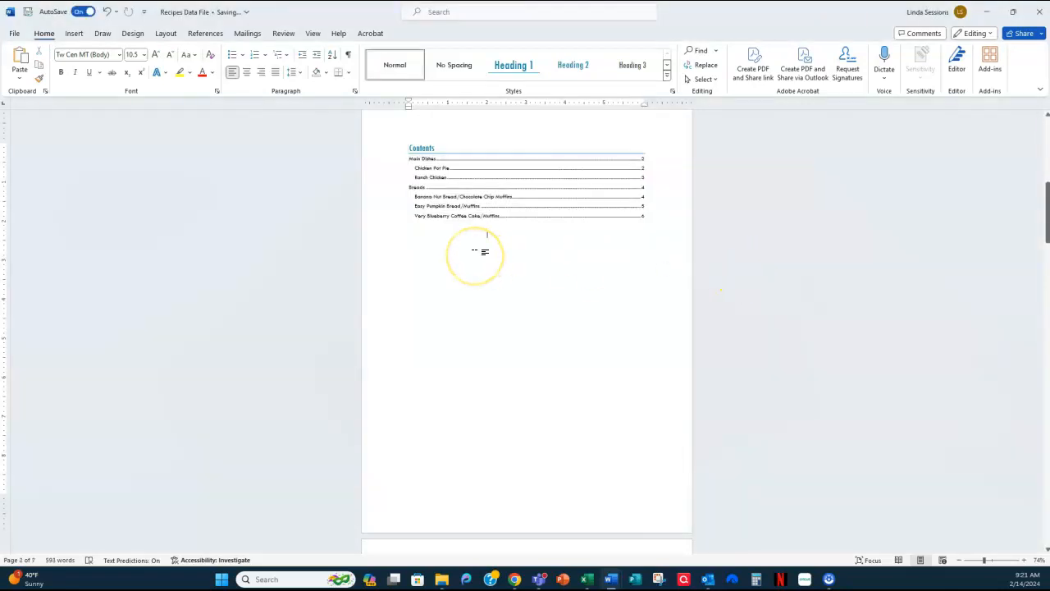
{"action": "left_click", "coordinate": [457, 199]}
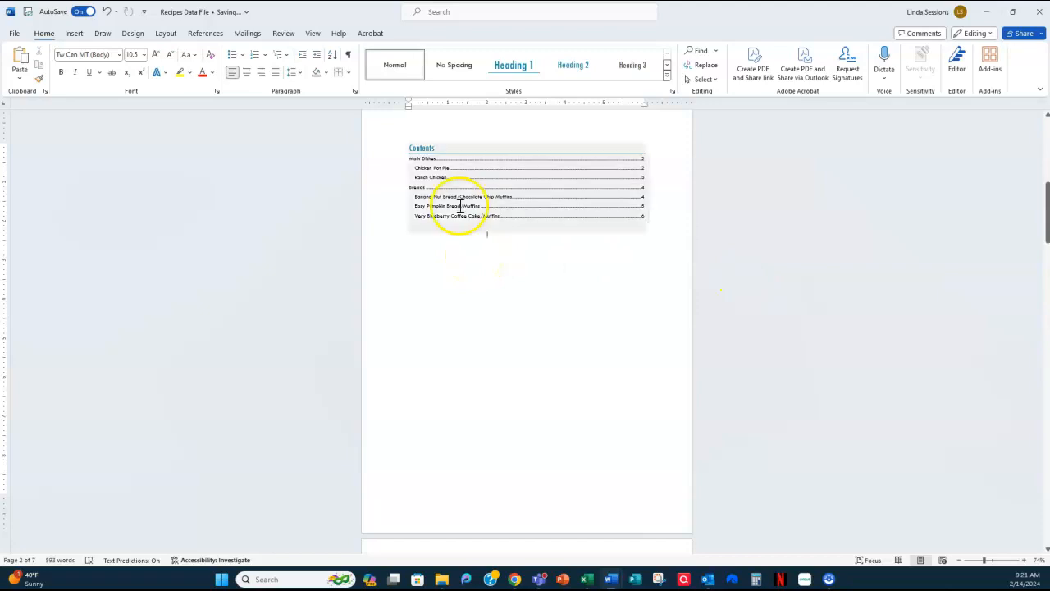
{"action": "left_click", "coordinate": [519, 189]}
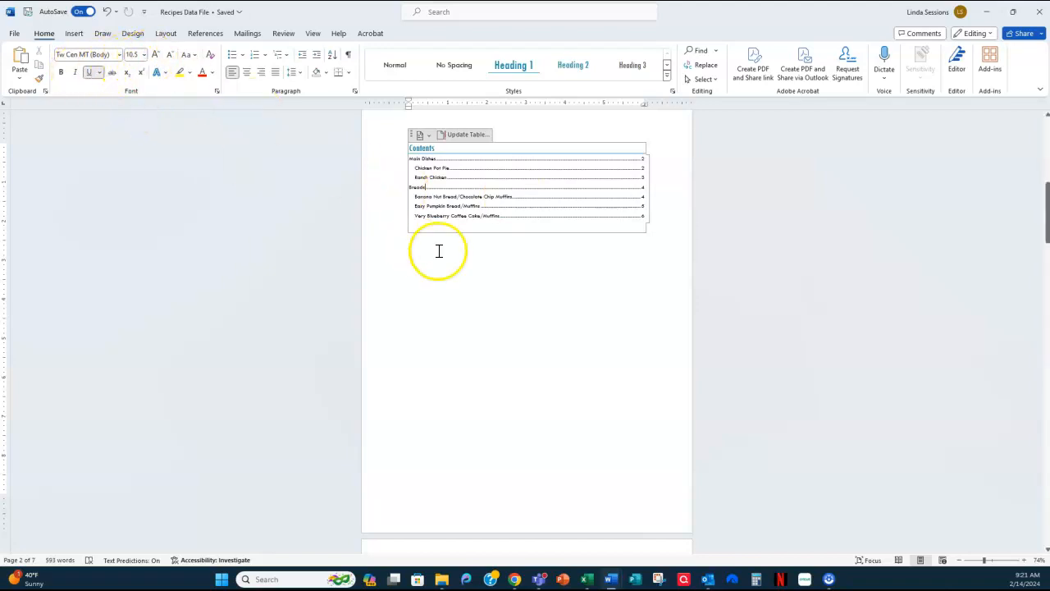
{"action": "left_click", "coordinate": [569, 305]}
{"action": "left_click", "coordinate": [551, 276]}
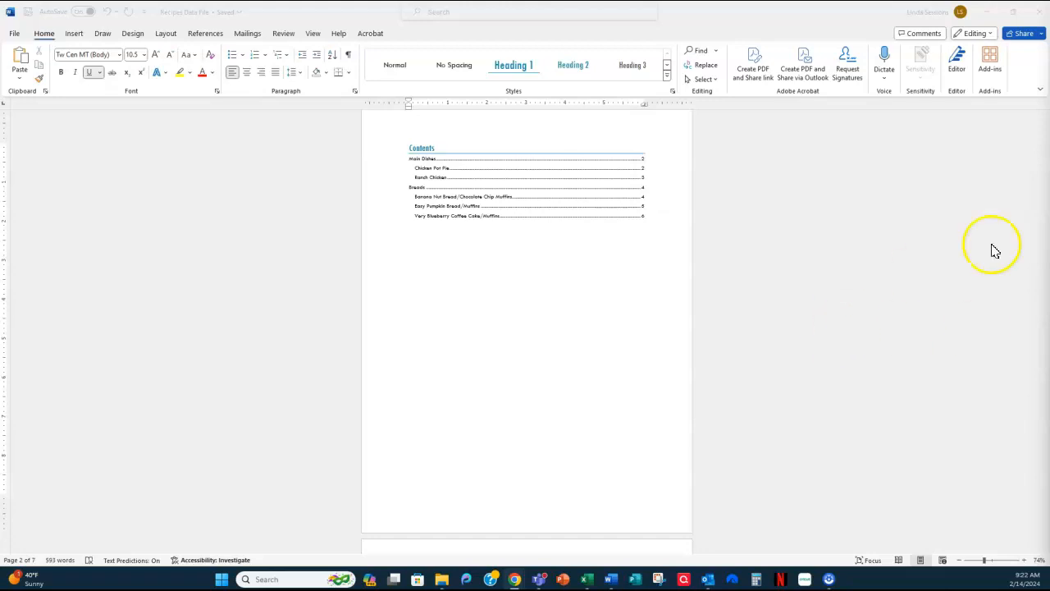
- Insert a page break after the last line of the Very Blueberry Coffee Cake/Muffins recipe
{"action": "left_click", "coordinate": [769, 271]}
{"action": "scroll", "coordinate": [769, 270], "scroll_direction": "down", "scroll_amount": 15}
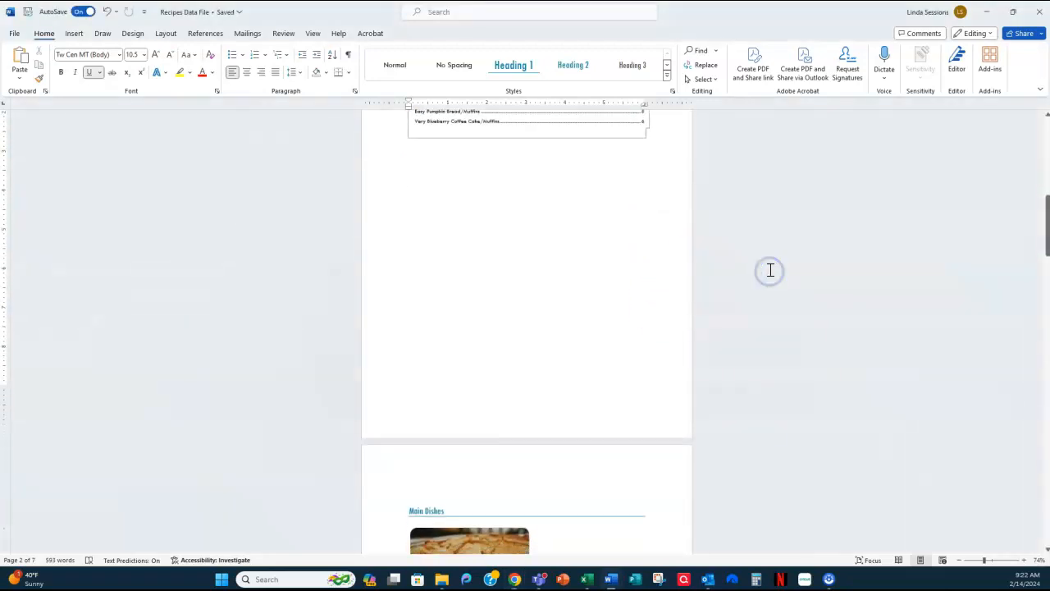
{"action": "scroll", "coordinate": [772, 268], "scroll_direction": "down", "scroll_amount": 15}
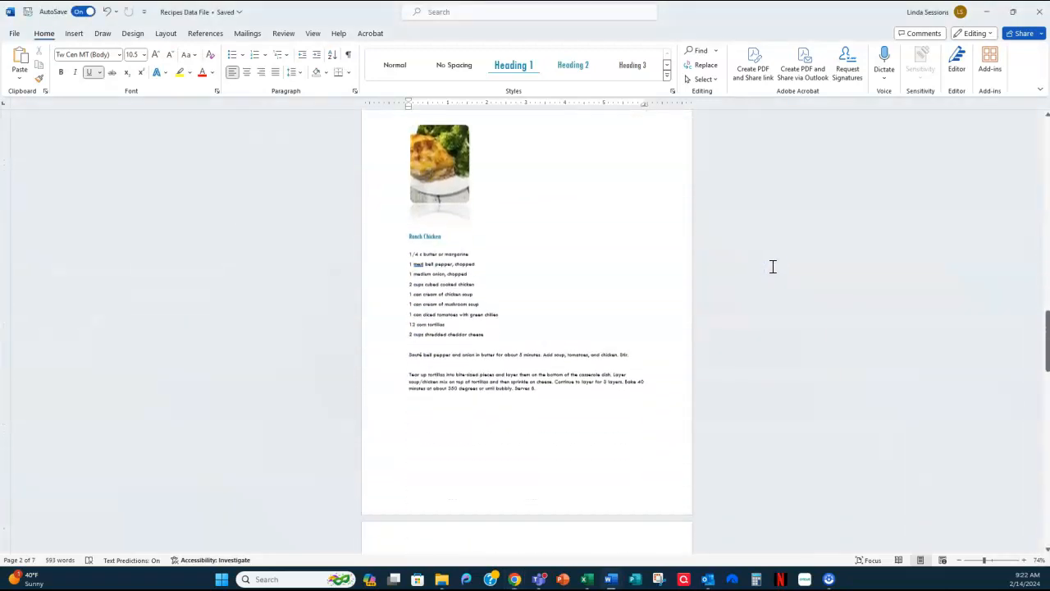
{"action": "left_click", "coordinate": [566, 361]}
{"action": "scroll", "coordinate": [761, 361], "scroll_direction": "down", "scroll_amount": 1}
{"action": "scroll", "coordinate": [760, 362], "scroll_direction": "down", "scroll_amount": 11}
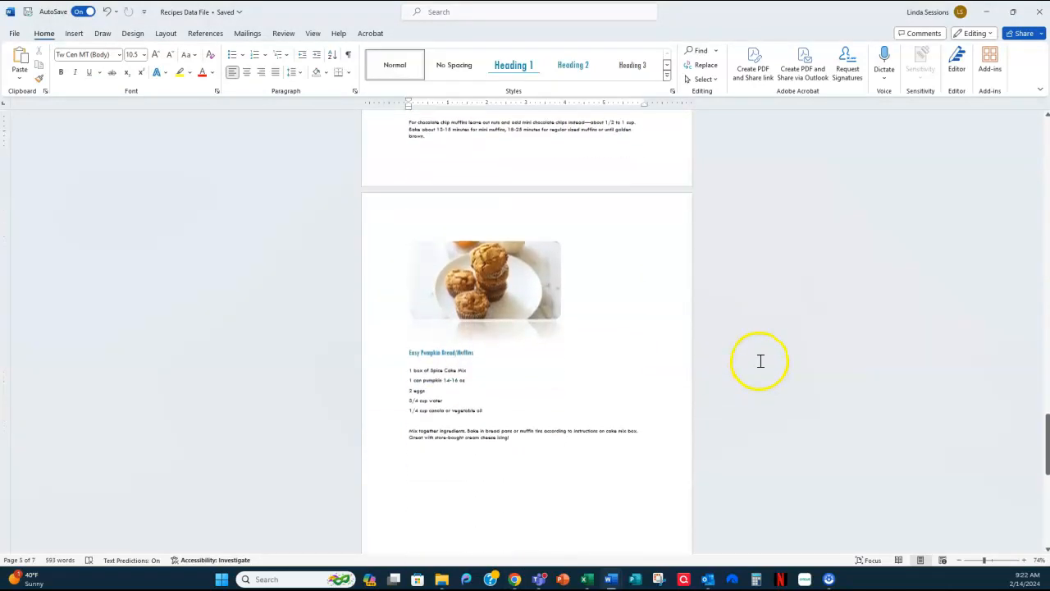
{"action": "left_click", "coordinate": [543, 466]}
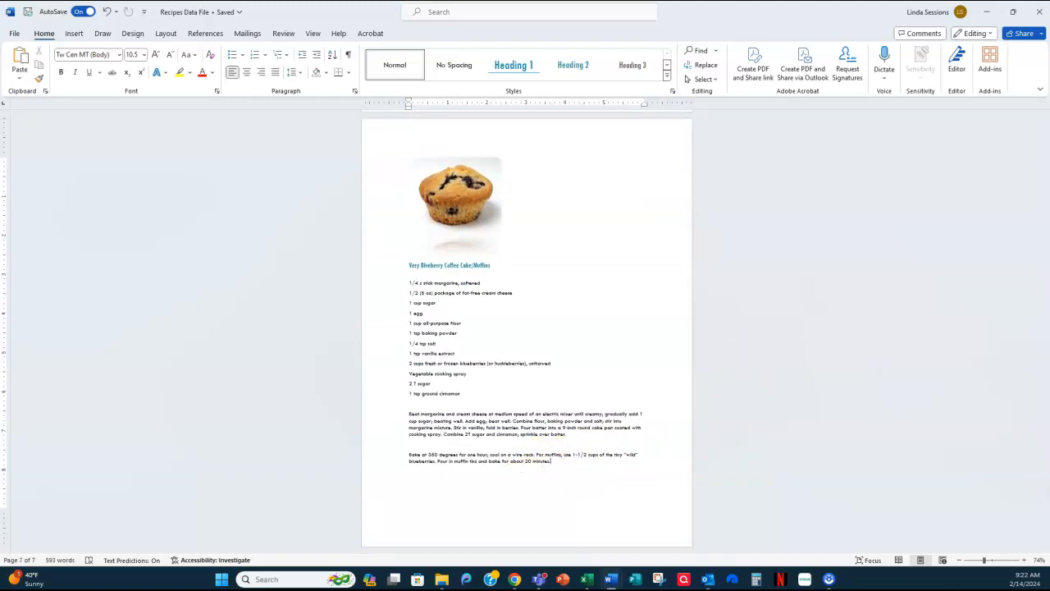
{"action": "key", "text": "ctrl+Return"}
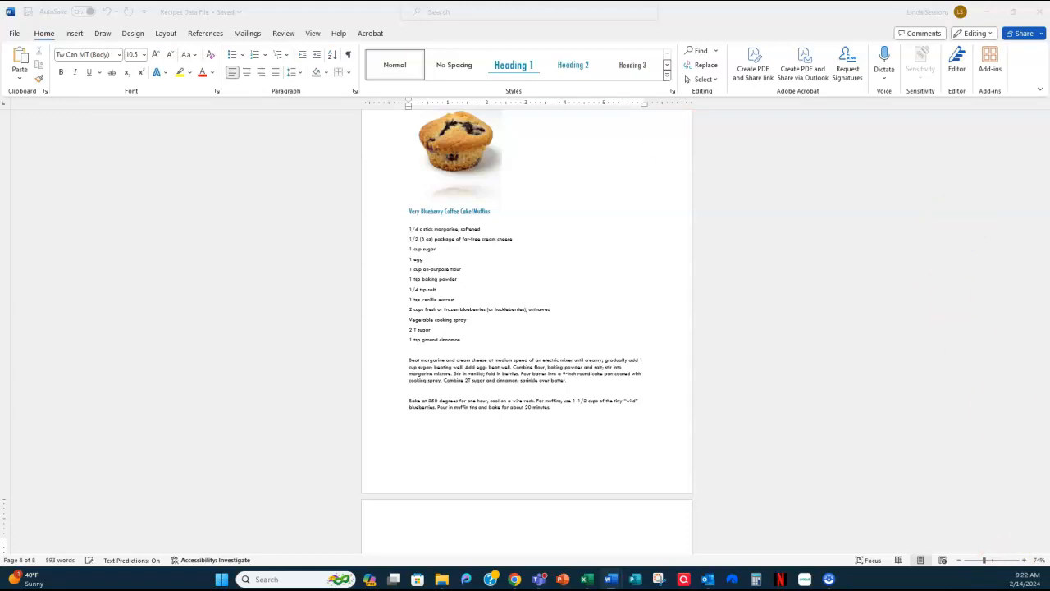
- Add the title "Soups" on the new last page and apply the Heading 1 style to it
{"action": "left_click", "coordinate": [544, 440]}
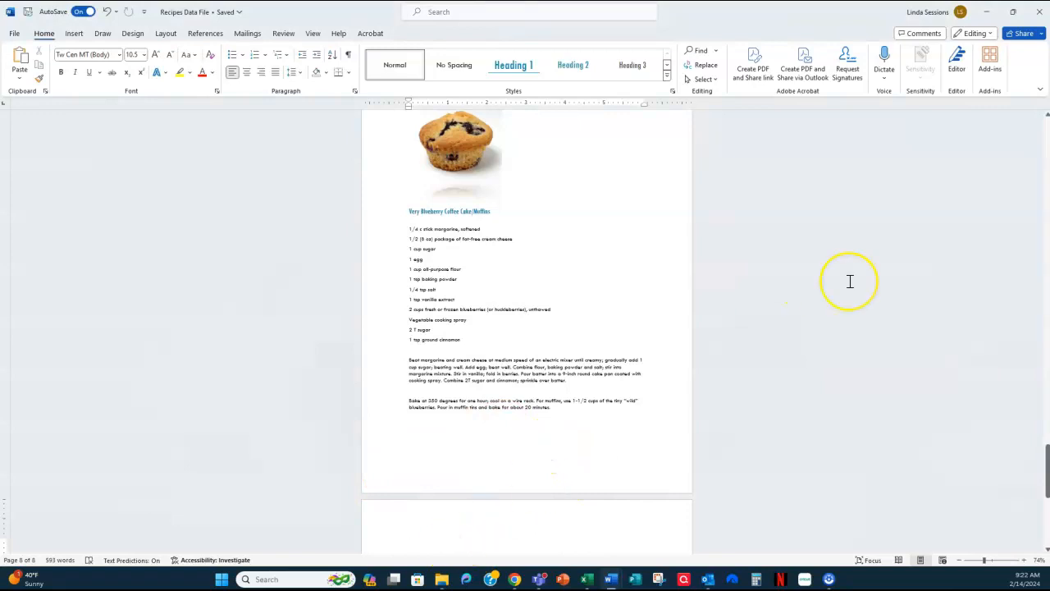
{"action": "type", "text": "Soups"}
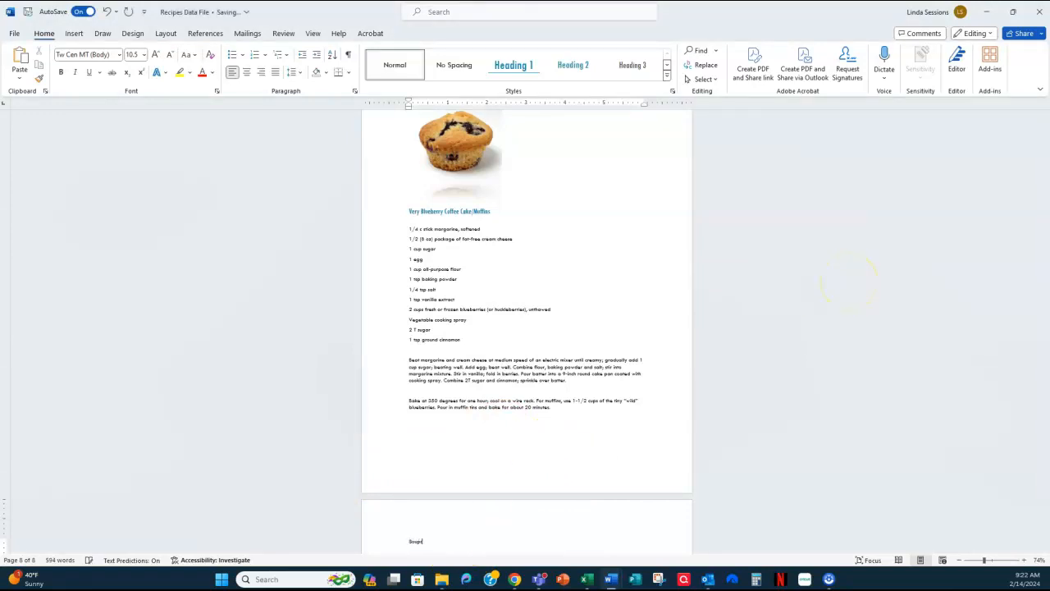
{"action": "left_click", "coordinate": [514, 65]}
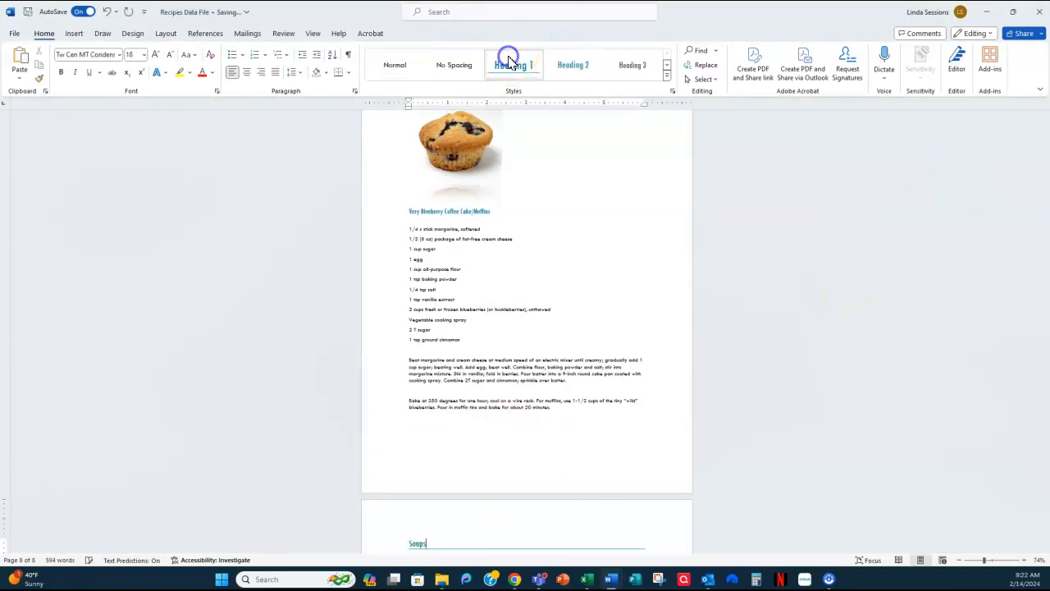
{"action": "scroll", "coordinate": [606, 252], "scroll_direction": "down", "scroll_amount": 2}
{"action": "scroll", "coordinate": [605, 252], "scroll_direction": "down", "scroll_amount": 2}
- Insert the Tomato Soup picture from the Cookbook Pictures folder on a new line below the Soups heading
{"action": "key", "text": "Return"}
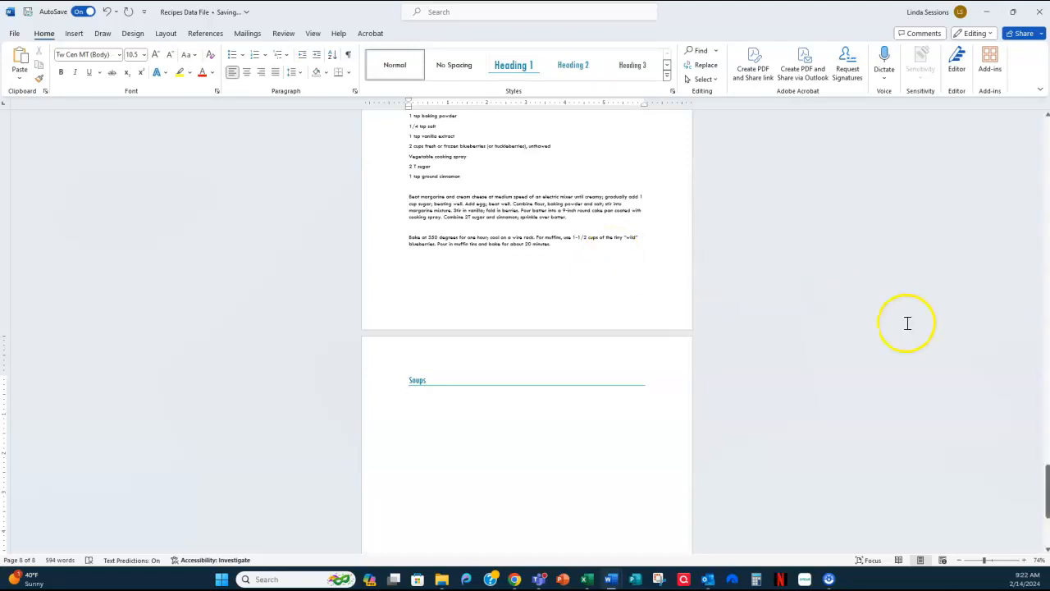
{"action": "left_click", "coordinate": [74, 33]}
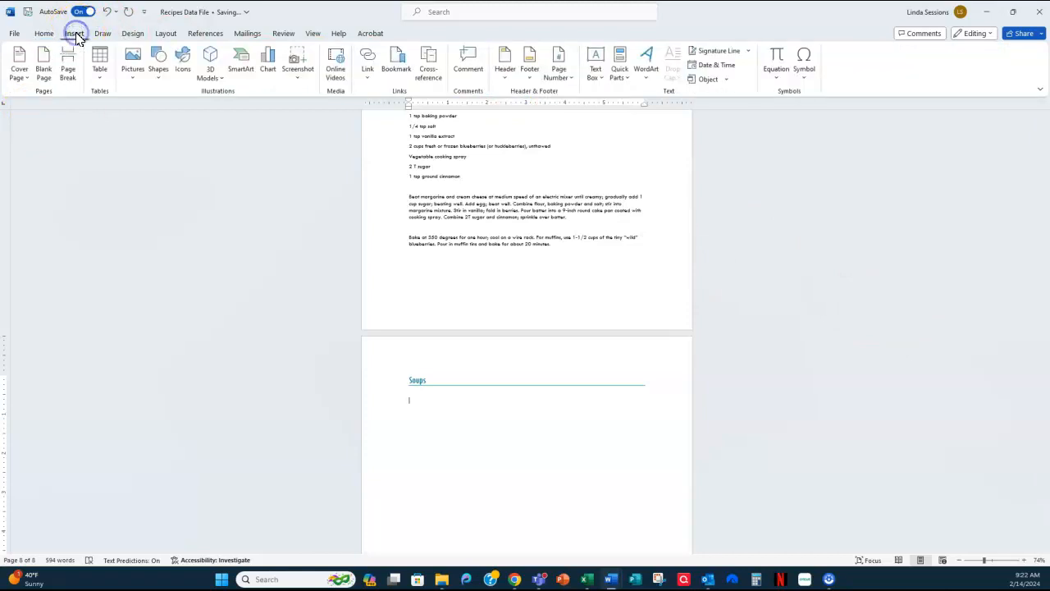
{"action": "left_click", "coordinate": [131, 71]}
{"action": "left_click", "coordinate": [154, 118]}
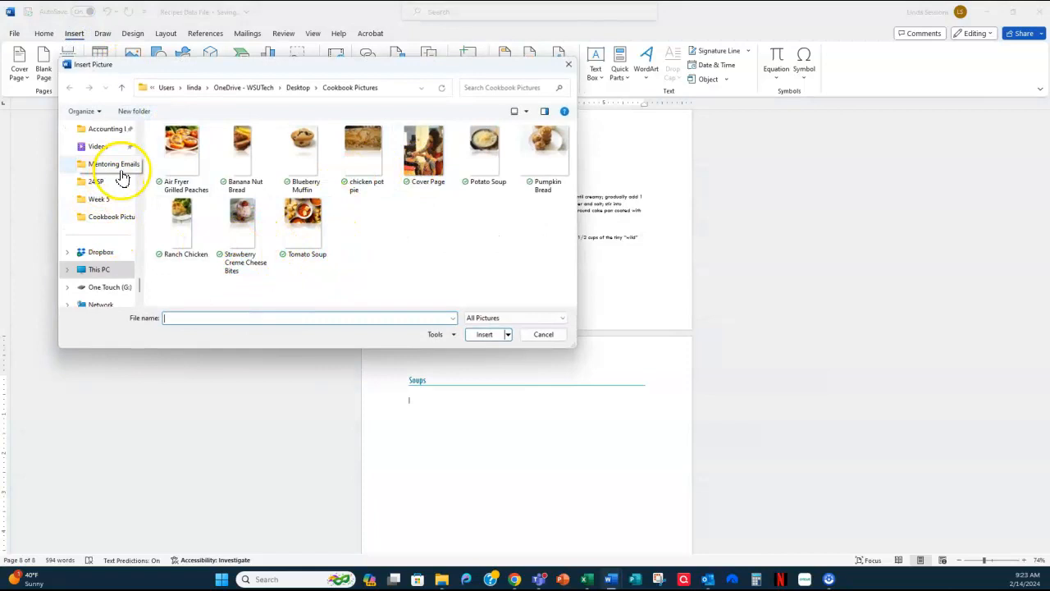
{"action": "left_click", "coordinate": [303, 217]}
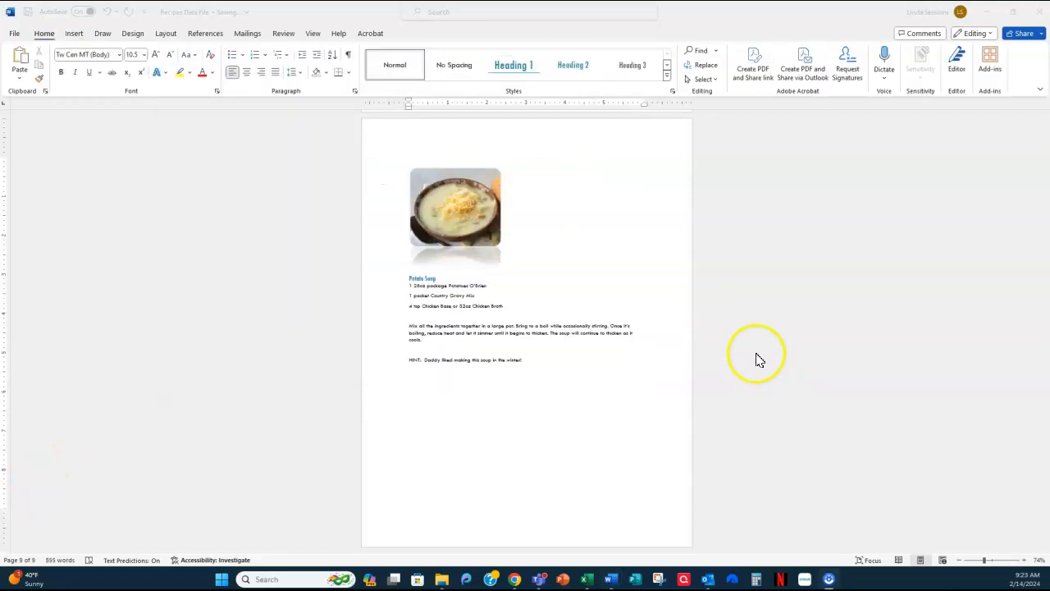
- Check the two soup recipe pages and insert a page break after the Potato Soup recipe's hint
{"action": "left_click", "coordinate": [756, 359]}
{"action": "scroll", "coordinate": [739, 335], "scroll_direction": "up", "scroll_amount": 10}
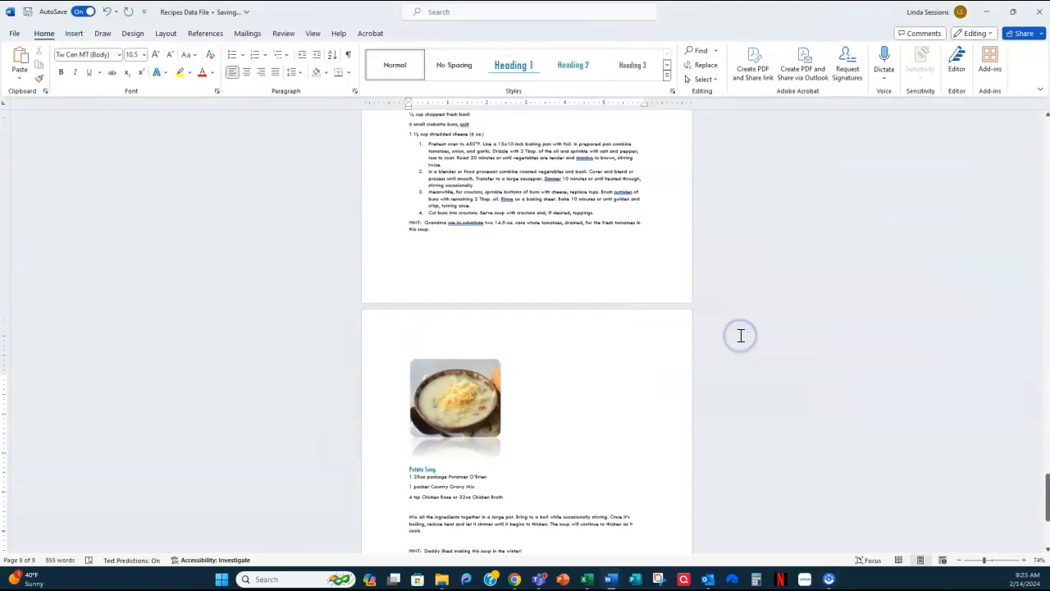
{"action": "scroll", "coordinate": [739, 335], "scroll_direction": "down", "scroll_amount": 10}
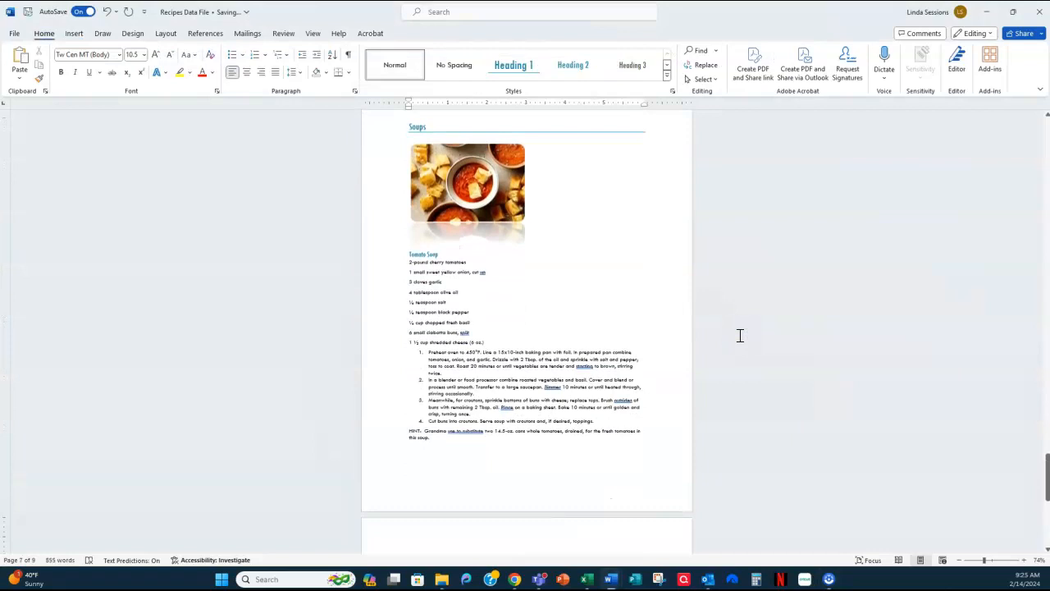
{"action": "scroll", "coordinate": [742, 334], "scroll_direction": "down", "scroll_amount": 3}
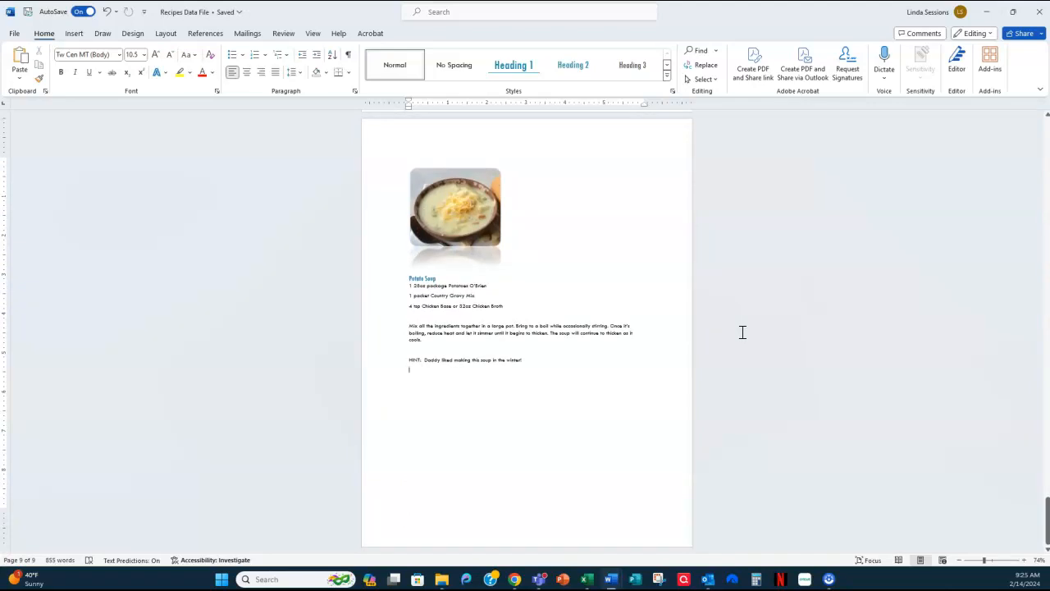
{"action": "key", "text": "ctrl+Return"}
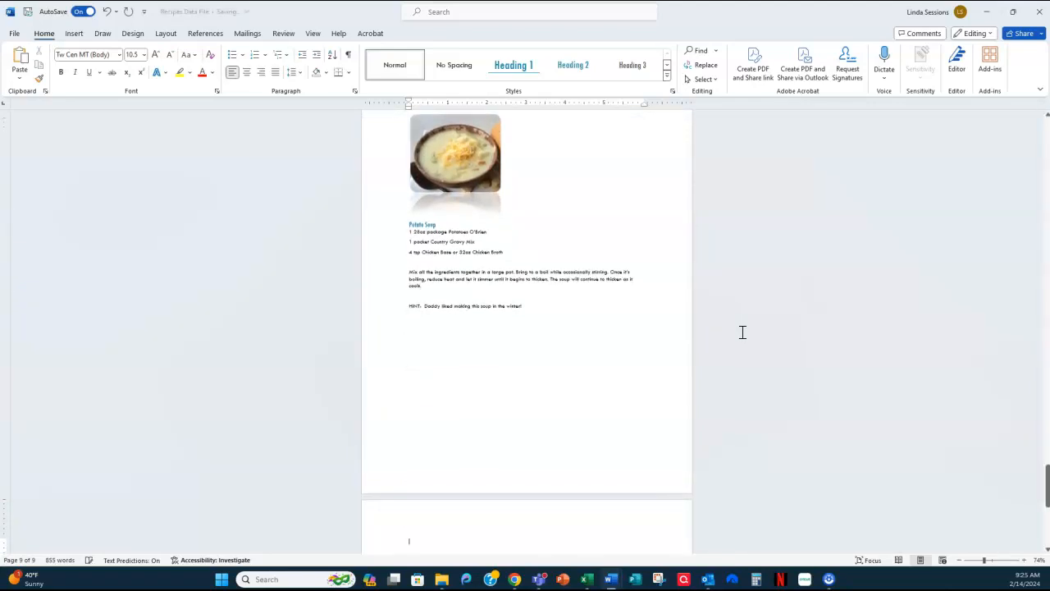
- Add the title "Desserts" on the new page in the Heading 1 style and start a new line below it
{"action": "left_click", "coordinate": [734, 331]}
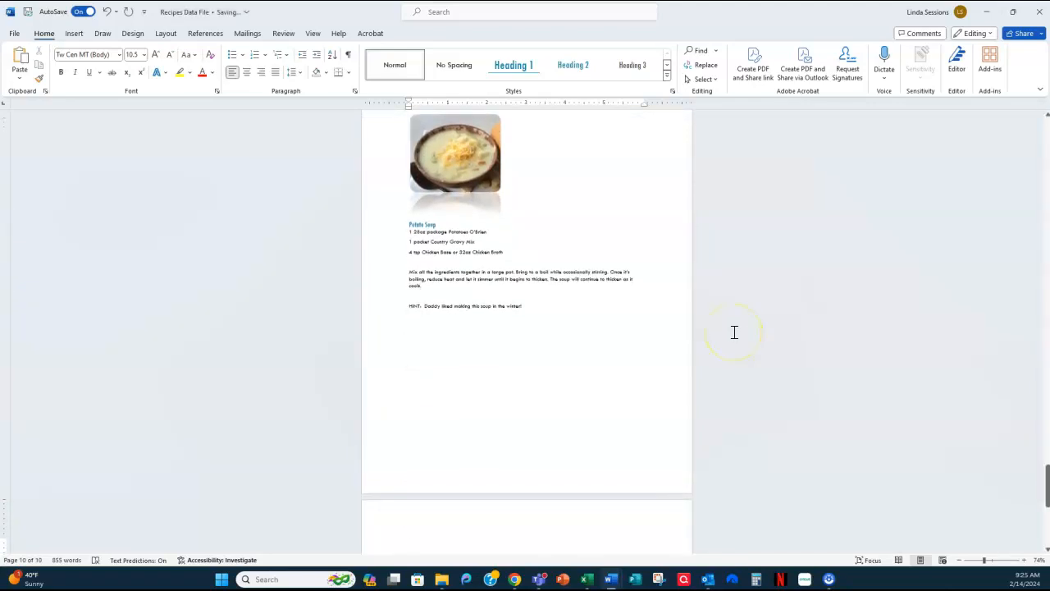
{"action": "type", "text": "Desserts"}
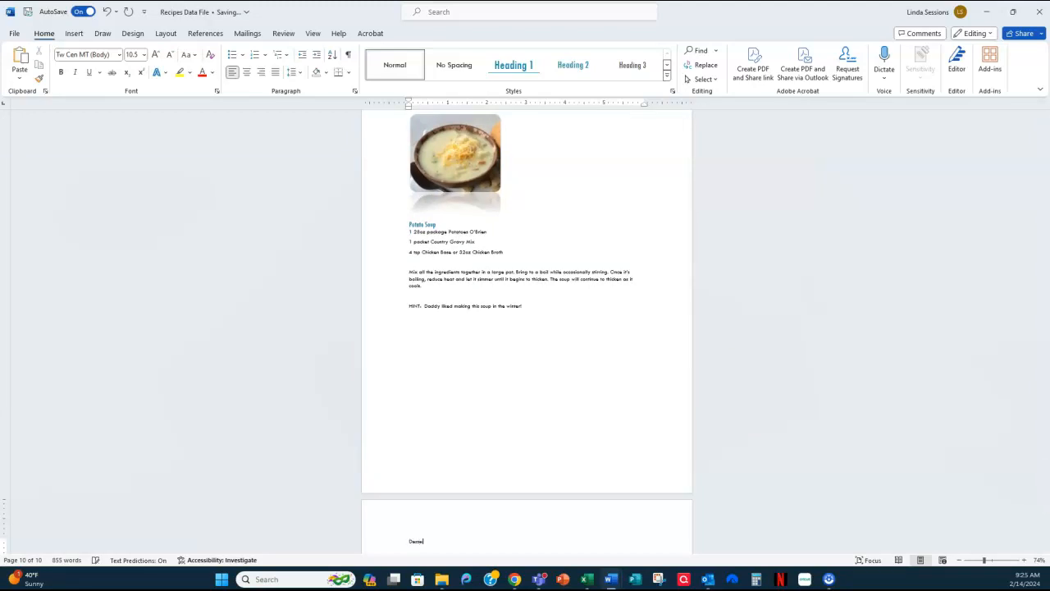
{"action": "left_click", "coordinate": [722, 332]}
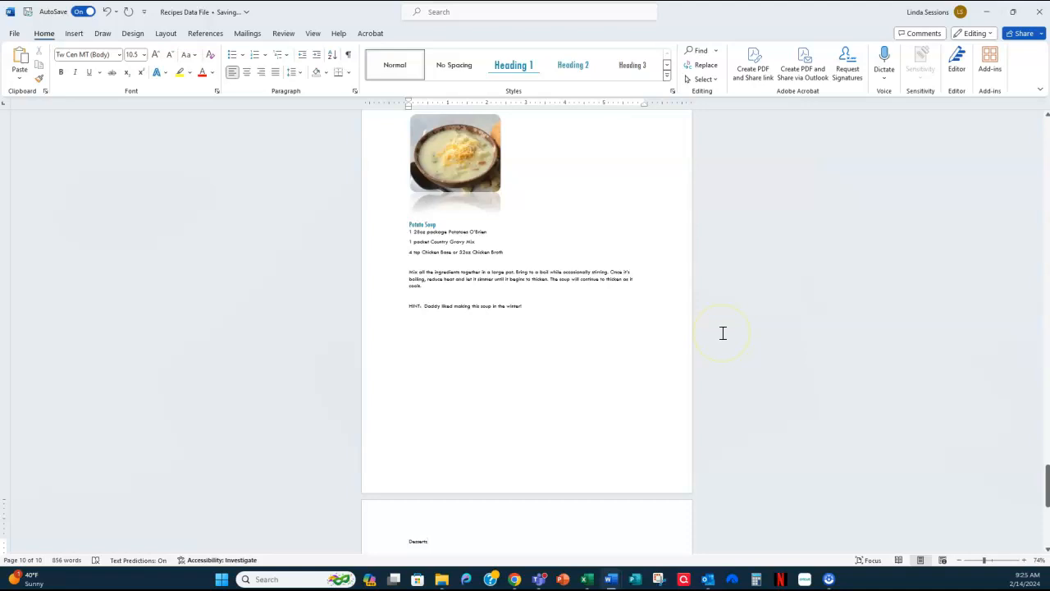
{"action": "left_click", "coordinate": [505, 64]}
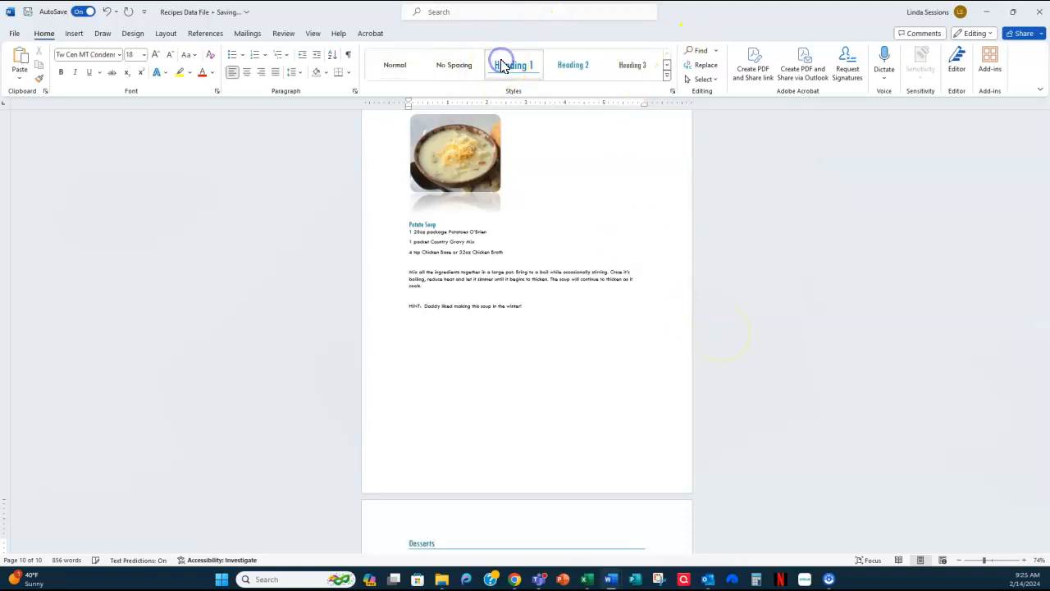
{"action": "key", "text": "Return"}
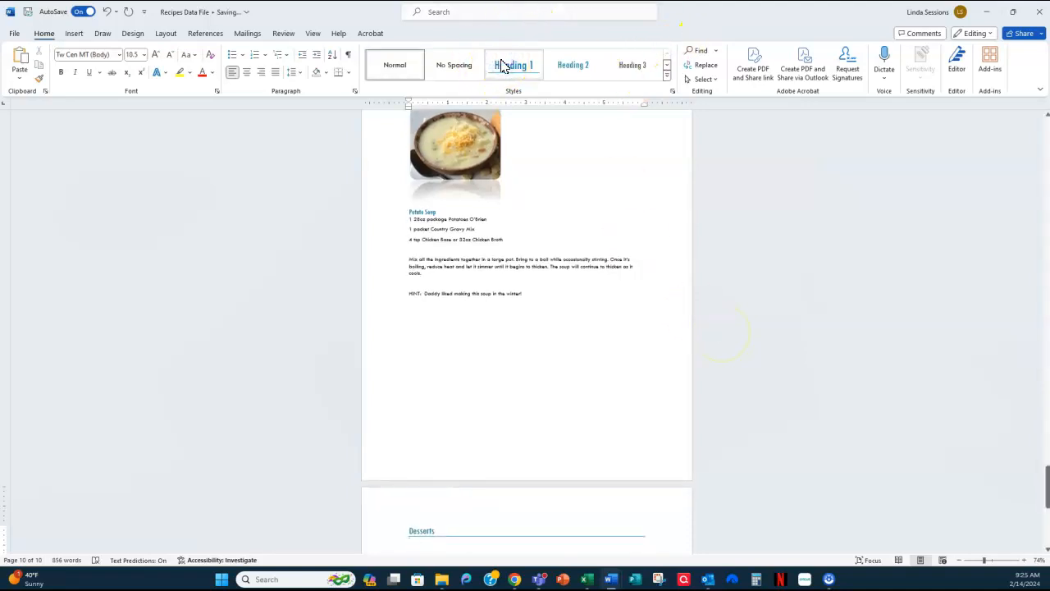
{"action": "key", "text": "Return"}
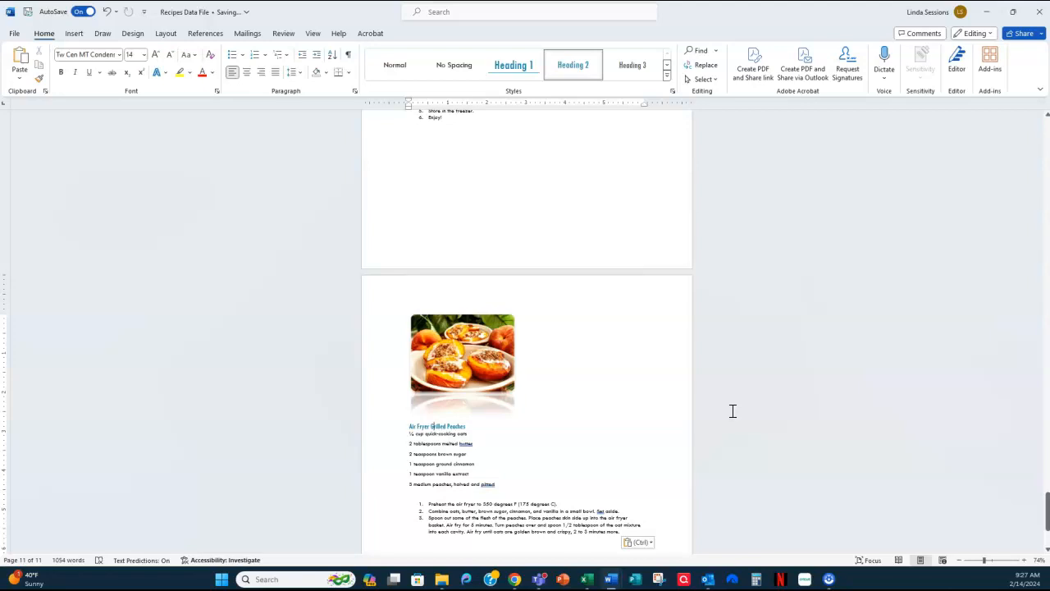
- Update the entire table of contents on page 2 so it includes the new Soups and Desserts sections
{"action": "scroll", "coordinate": [732, 411], "scroll_direction": "up", "scroll_amount": 4}
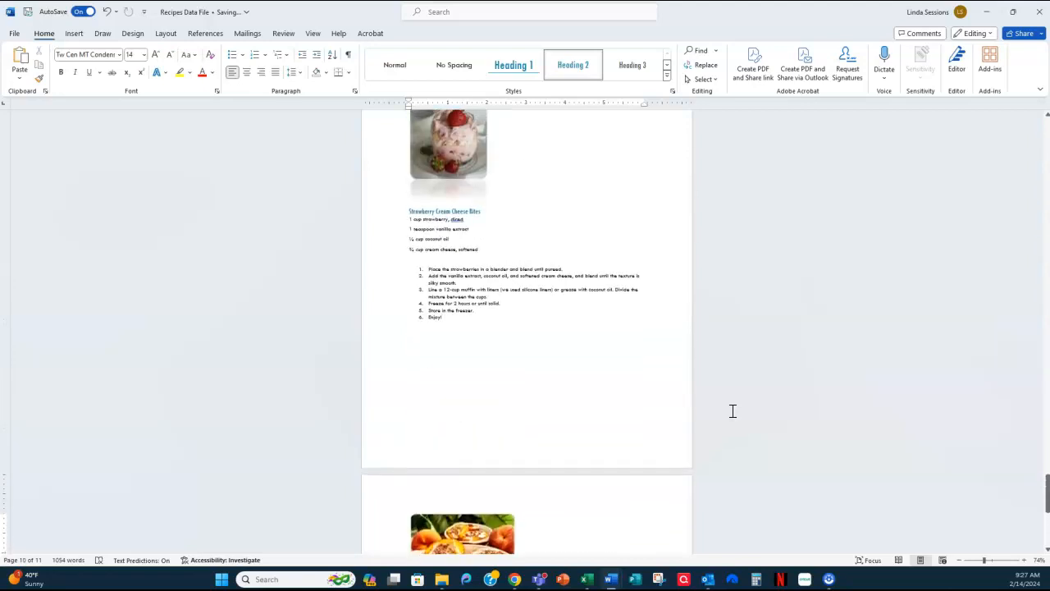
{"action": "scroll", "coordinate": [733, 411], "scroll_direction": "up", "scroll_amount": 1}
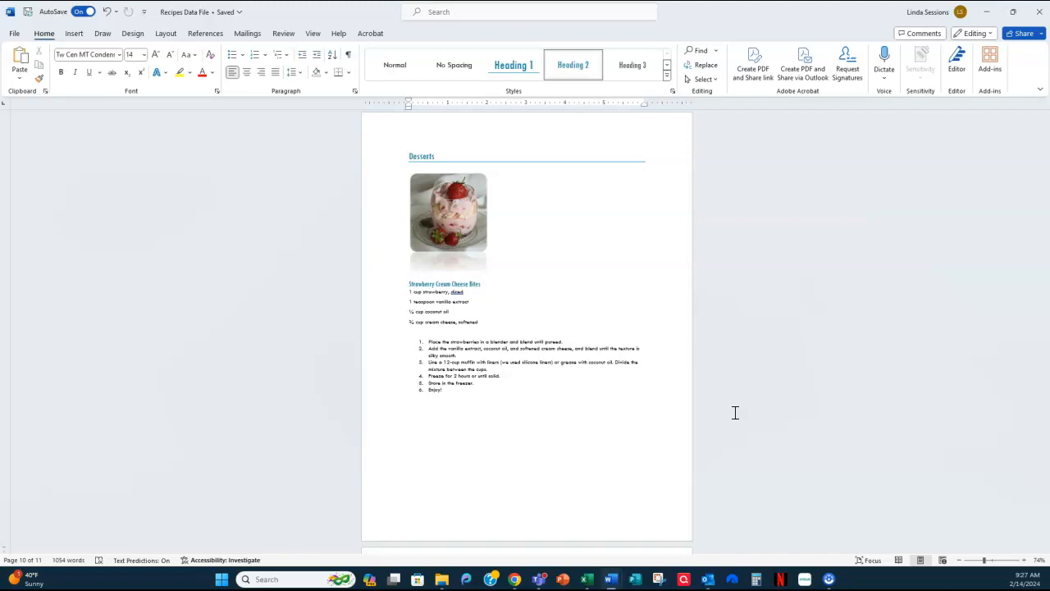
{"action": "key", "text": "ctrl+Home"}
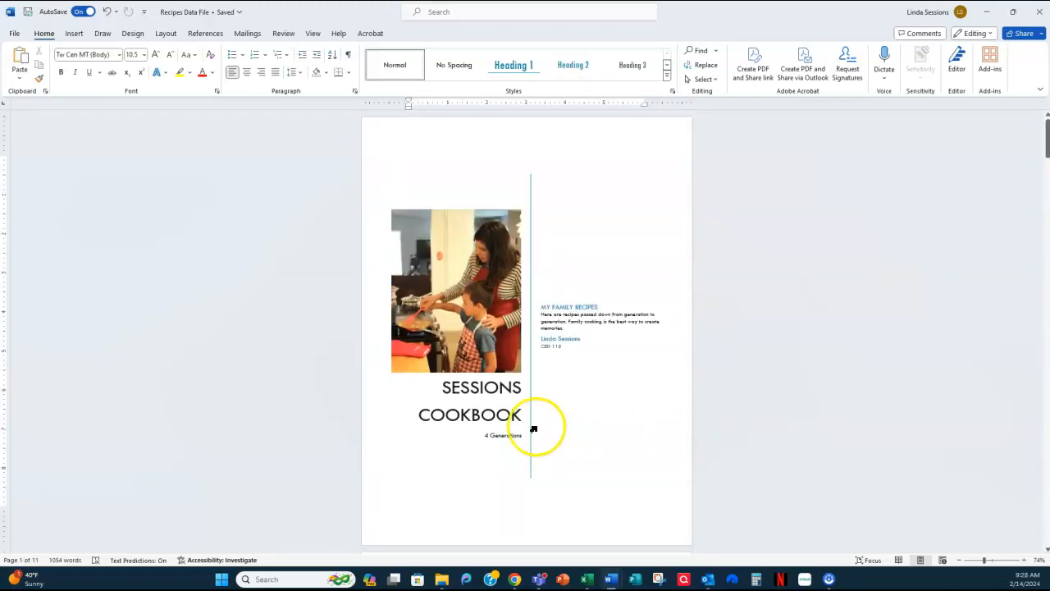
{"action": "scroll", "coordinate": [623, 410], "scroll_direction": "down", "scroll_amount": 2}
{"action": "scroll", "coordinate": [623, 410], "scroll_direction": "down", "scroll_amount": 5}
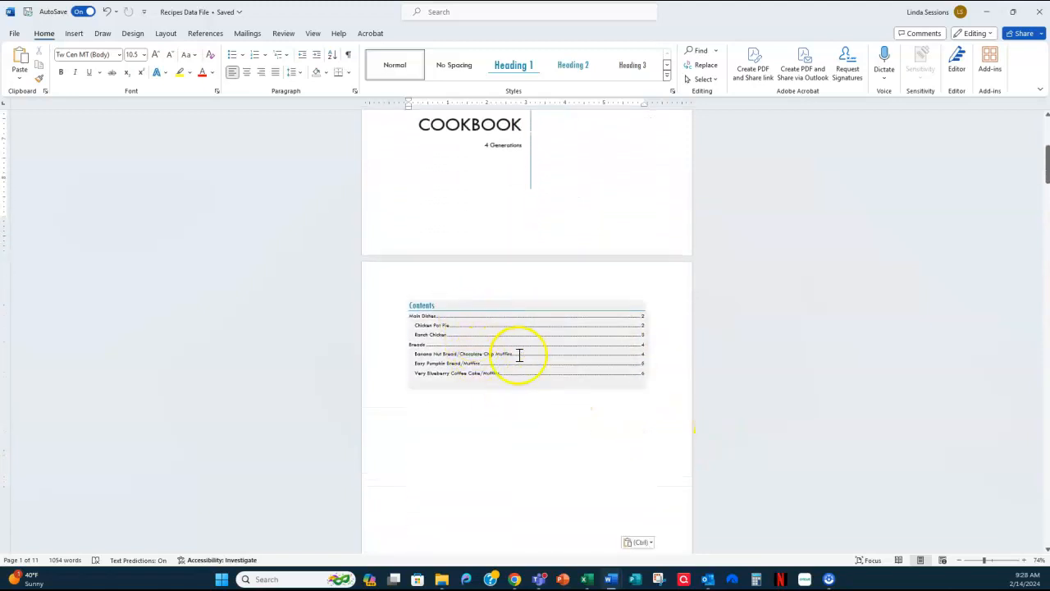
{"action": "left_click", "coordinate": [502, 331]}
{"action": "right_click", "coordinate": [502, 331]}
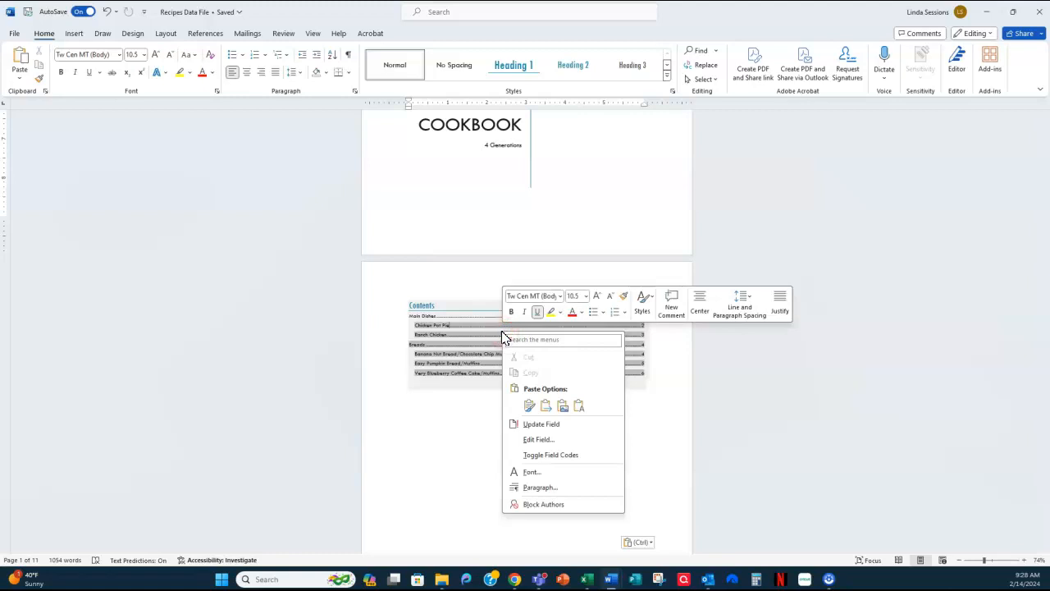
{"action": "left_click", "coordinate": [552, 425]}
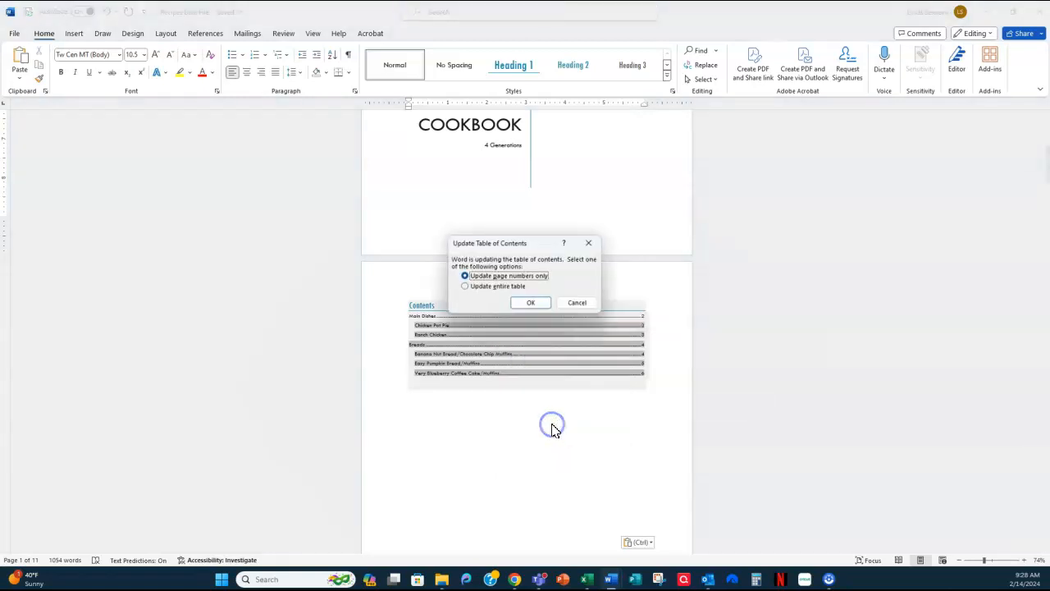
{"action": "left_click", "coordinate": [473, 289]}
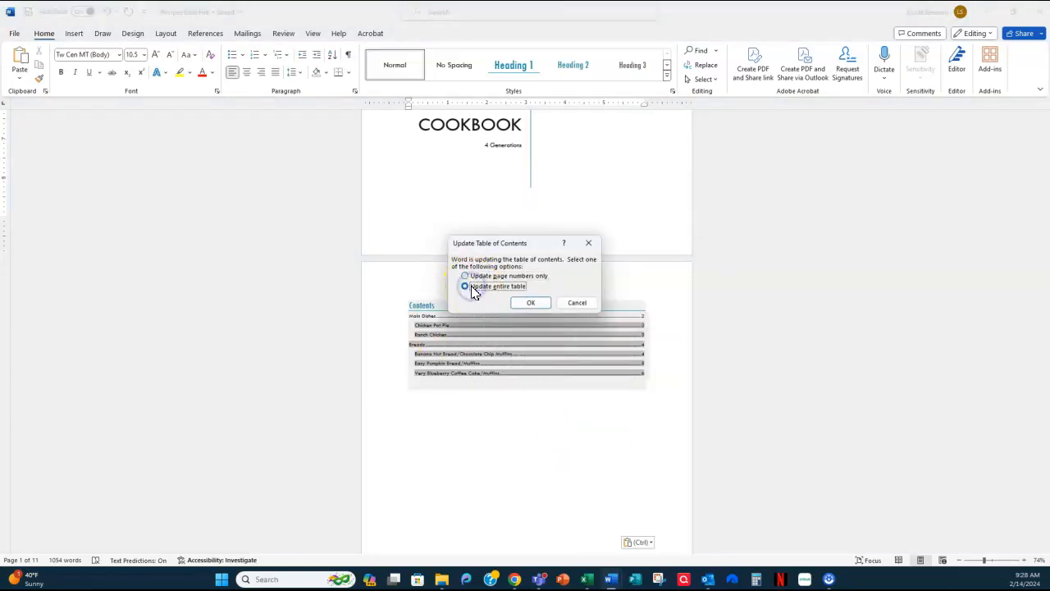
{"action": "left_click", "coordinate": [537, 304]}
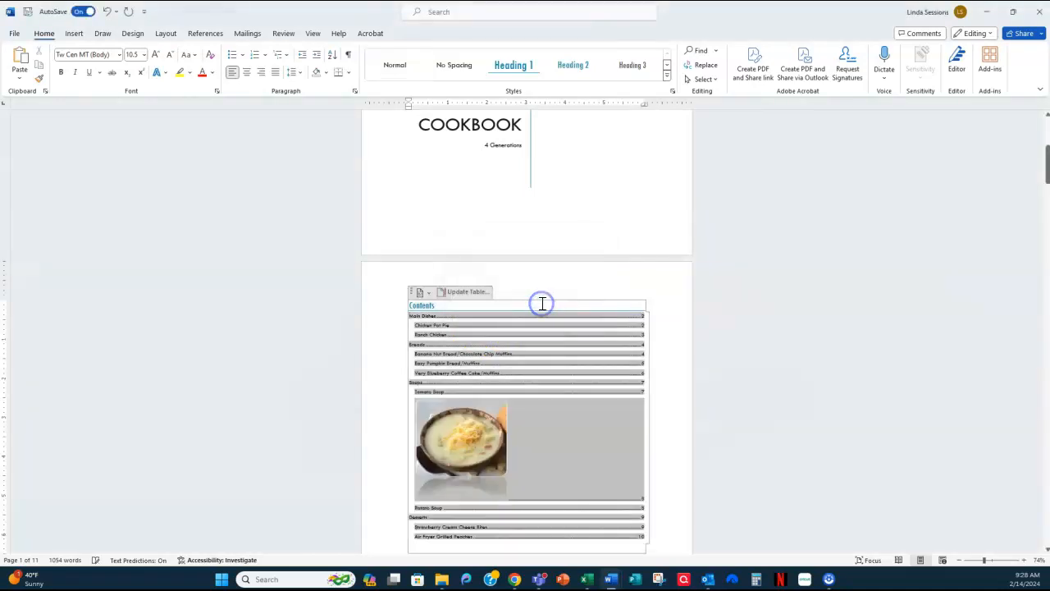
- Follow the Potato Soup entry in the table of contents to its recipe and apply the Normal style to the soup picture
{"action": "left_click", "coordinate": [797, 297]}
{"action": "scroll", "coordinate": [761, 337], "scroll_direction": "down", "scroll_amount": 1}
{"action": "scroll", "coordinate": [760, 336], "scroll_direction": "down", "scroll_amount": 1}
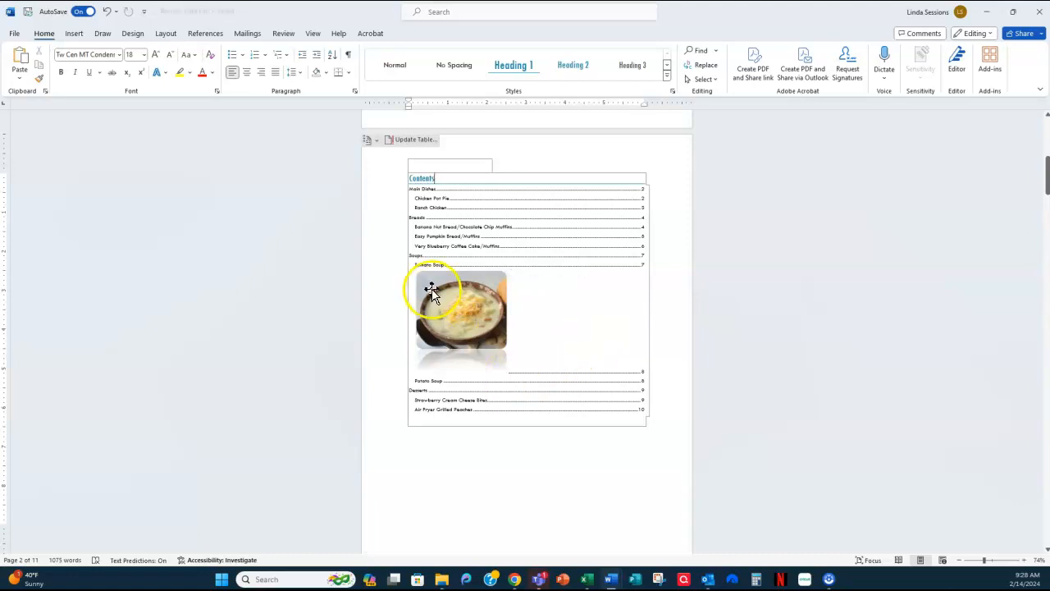
{"action": "left_click", "coordinate": [416, 382]}
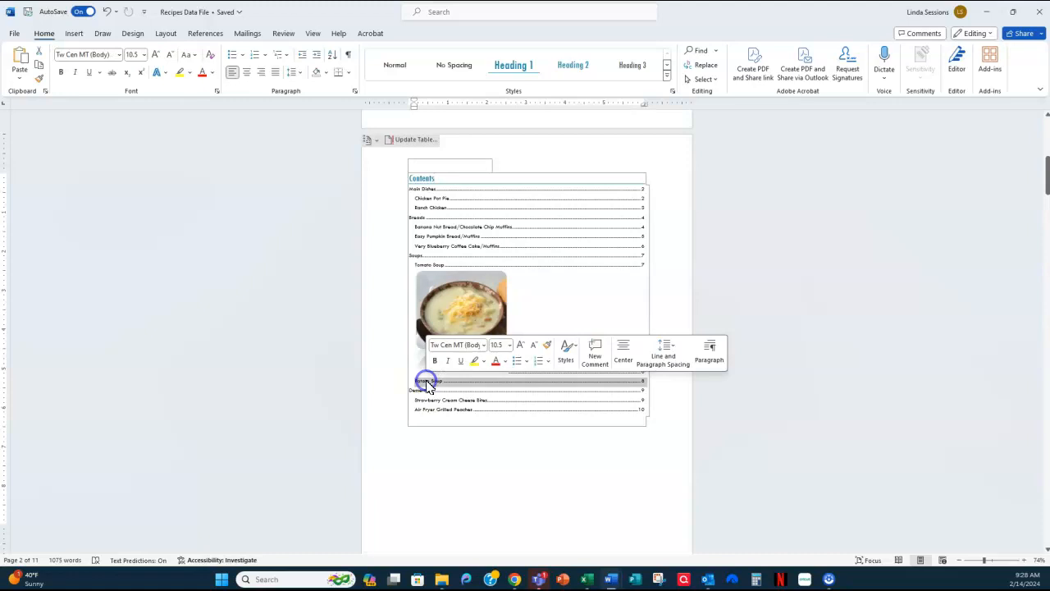
{"action": "left_click", "coordinate": [435, 384], "text": "ctrl"}
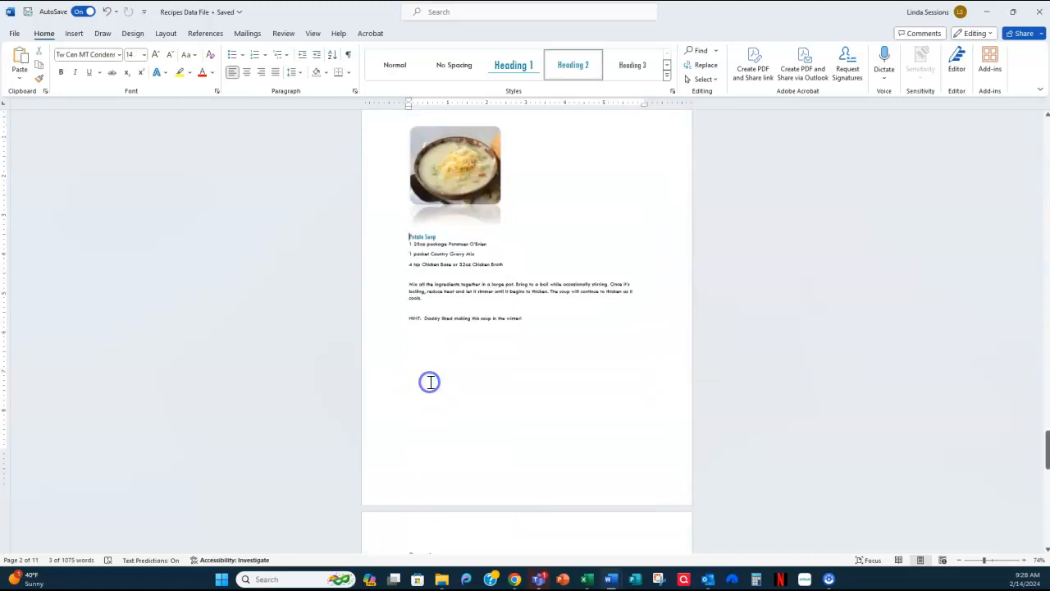
{"action": "left_click", "coordinate": [457, 166]}
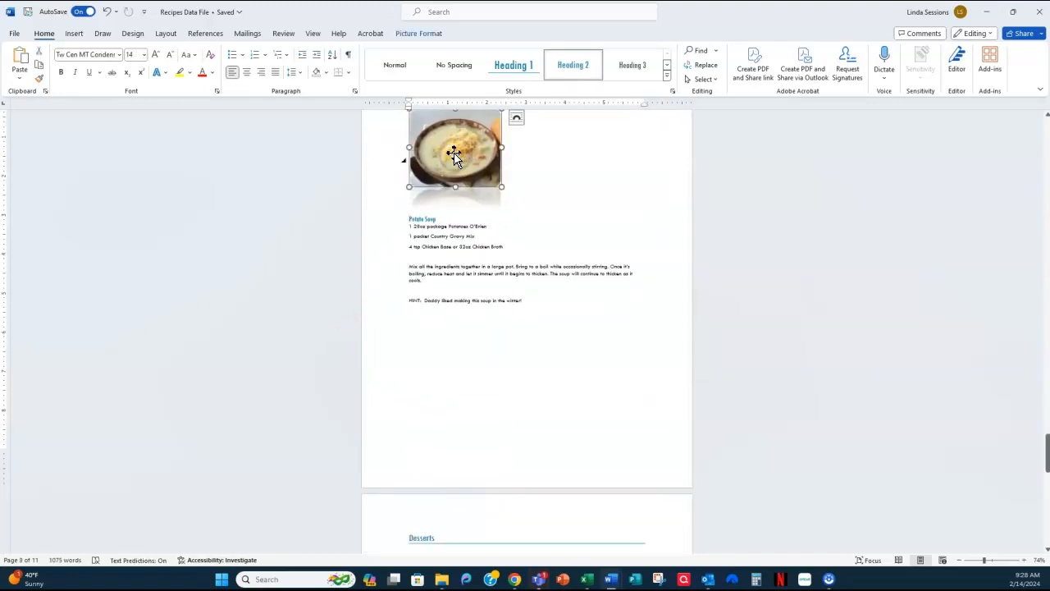
{"action": "left_click", "coordinate": [394, 66]}
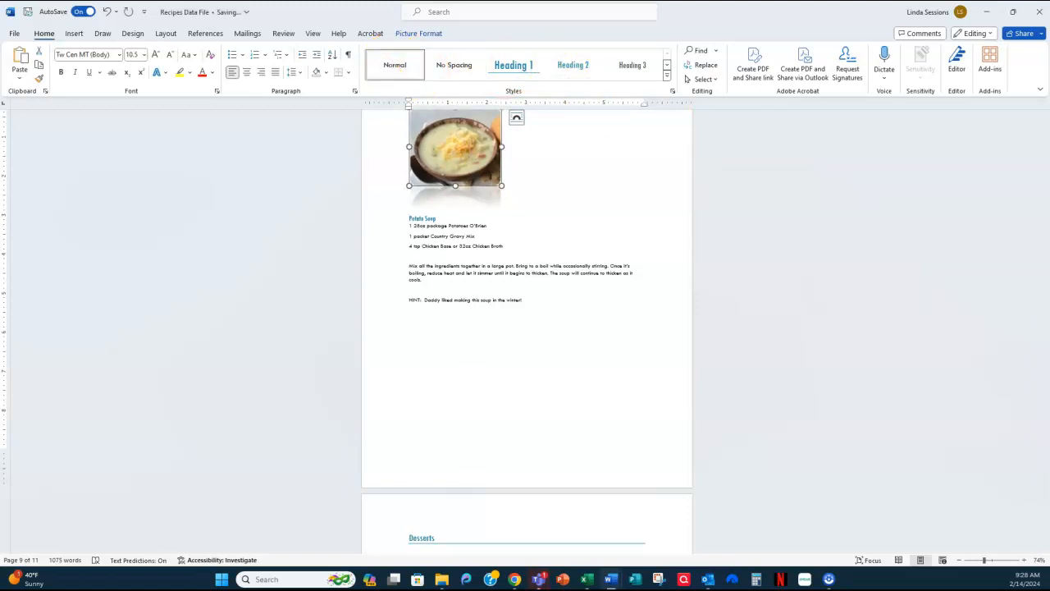
- Return to the contents page and refresh the entire table of contents to remove the potato soup picture from it
{"action": "key", "text": "ctrl+Home"}
{"action": "scroll", "coordinate": [567, 438], "scroll_direction": "down", "scroll_amount": 6}
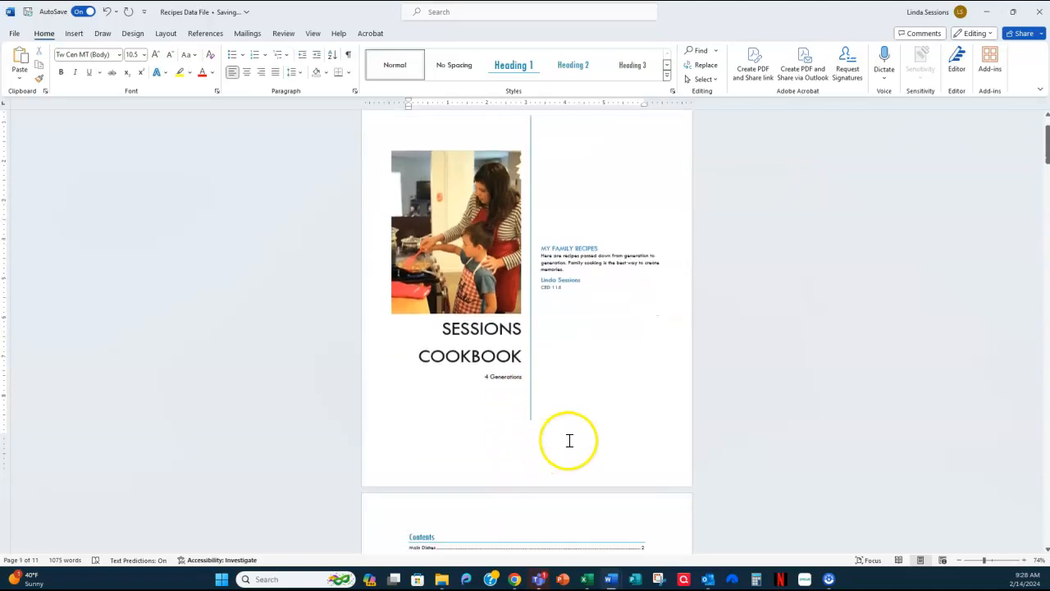
{"action": "left_click", "coordinate": [484, 379]}
{"action": "right_click", "coordinate": [466, 344]}
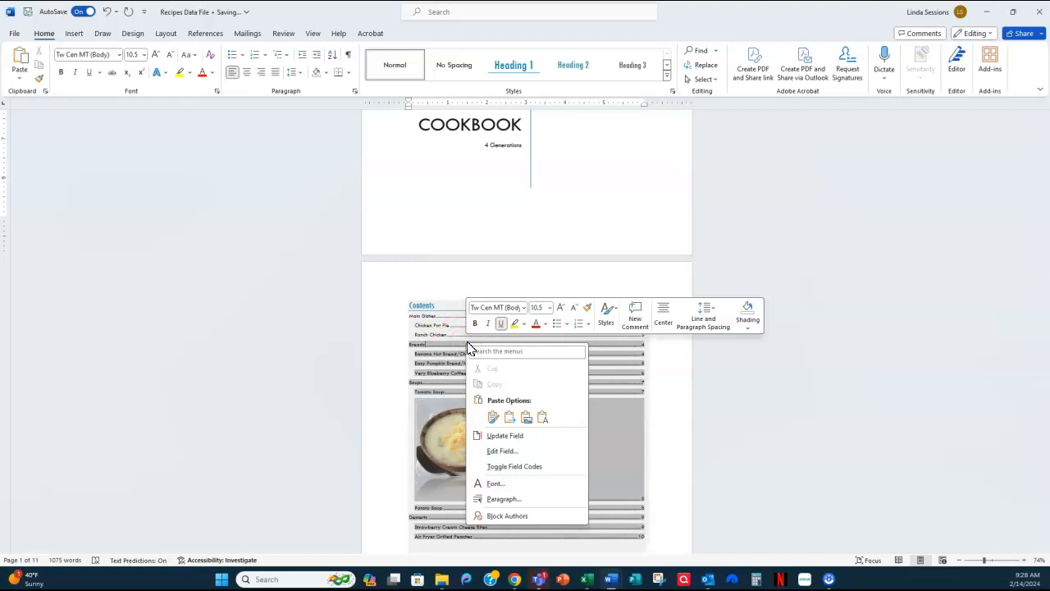
{"action": "left_click", "coordinate": [495, 438]}
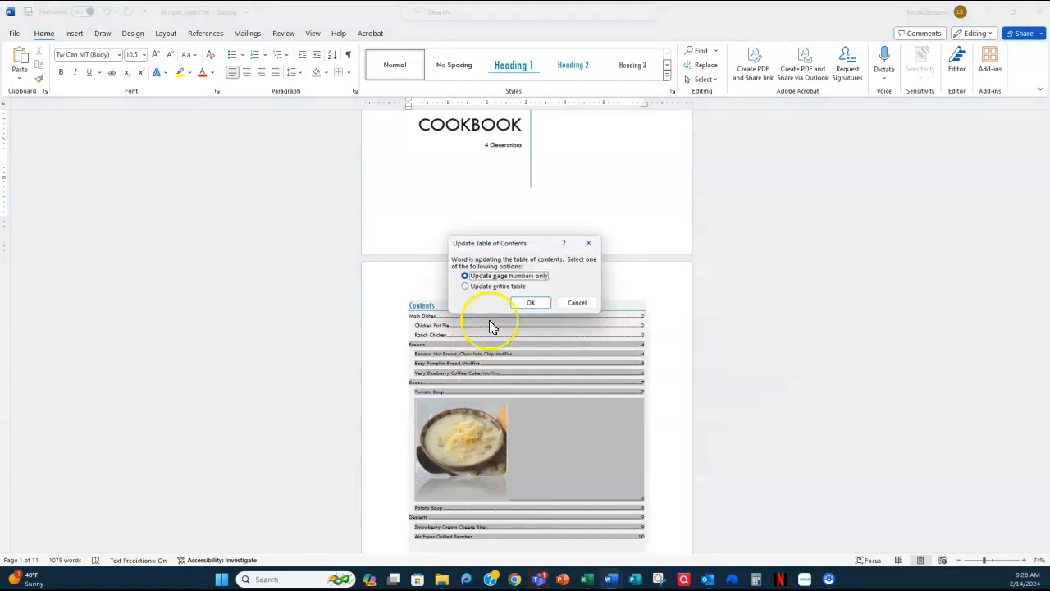
{"action": "left_click", "coordinate": [483, 287]}
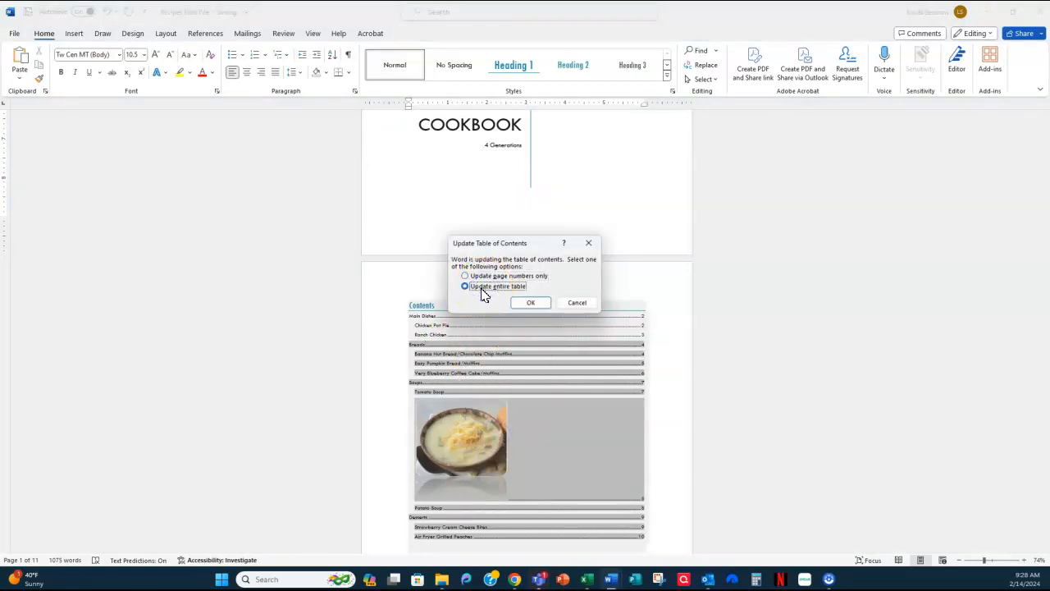
{"action": "left_click", "coordinate": [535, 305]}
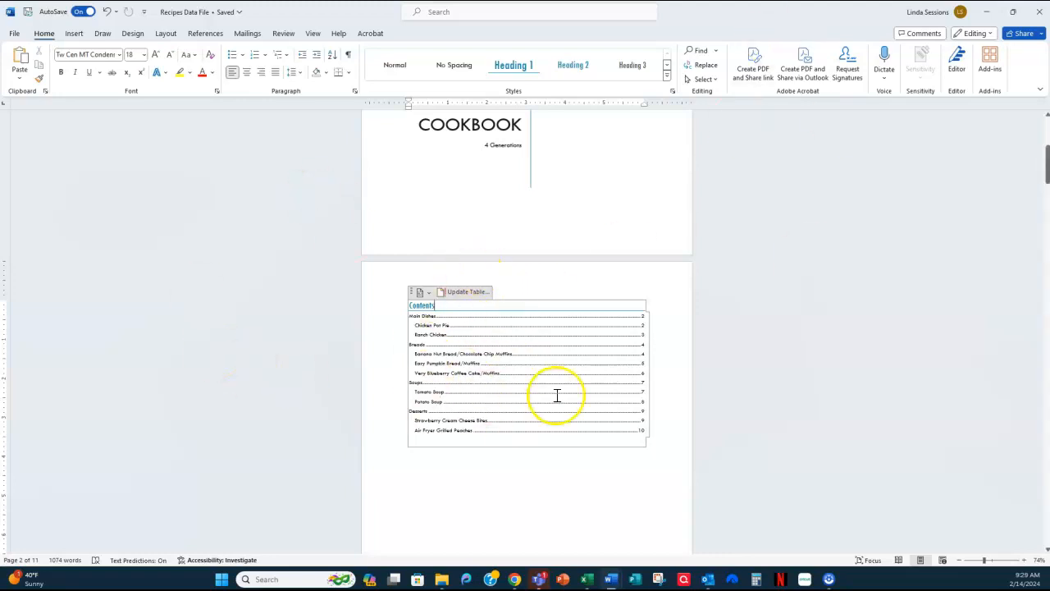
- Look over the contents page and cover, and check which file formats are available for saving a copy of the document
{"action": "scroll", "coordinate": [706, 455], "scroll_direction": "down", "scroll_amount": 10}
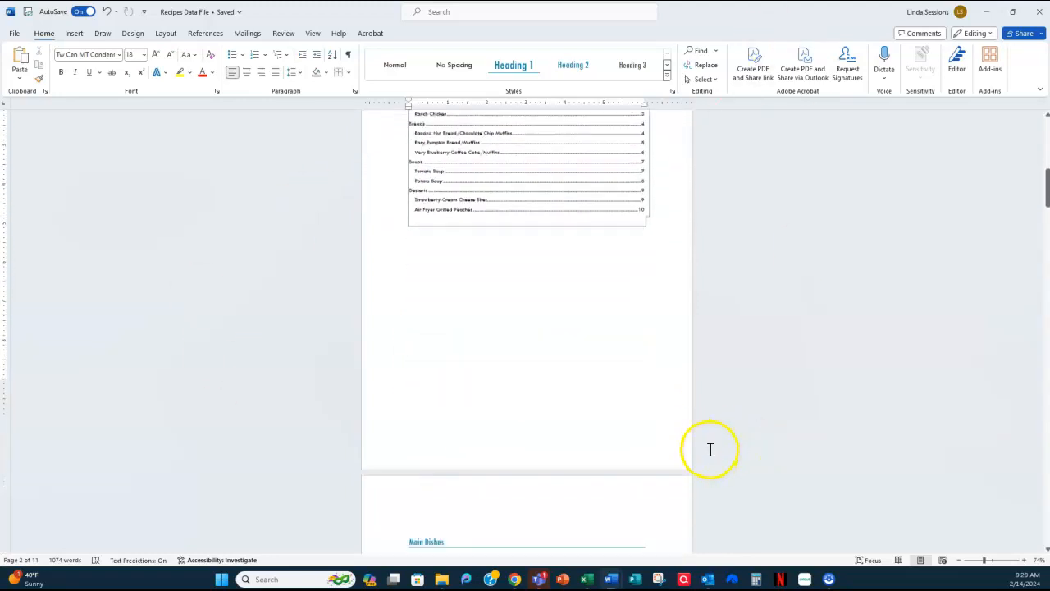
{"action": "scroll", "coordinate": [623, 455], "scroll_direction": "down", "scroll_amount": 1}
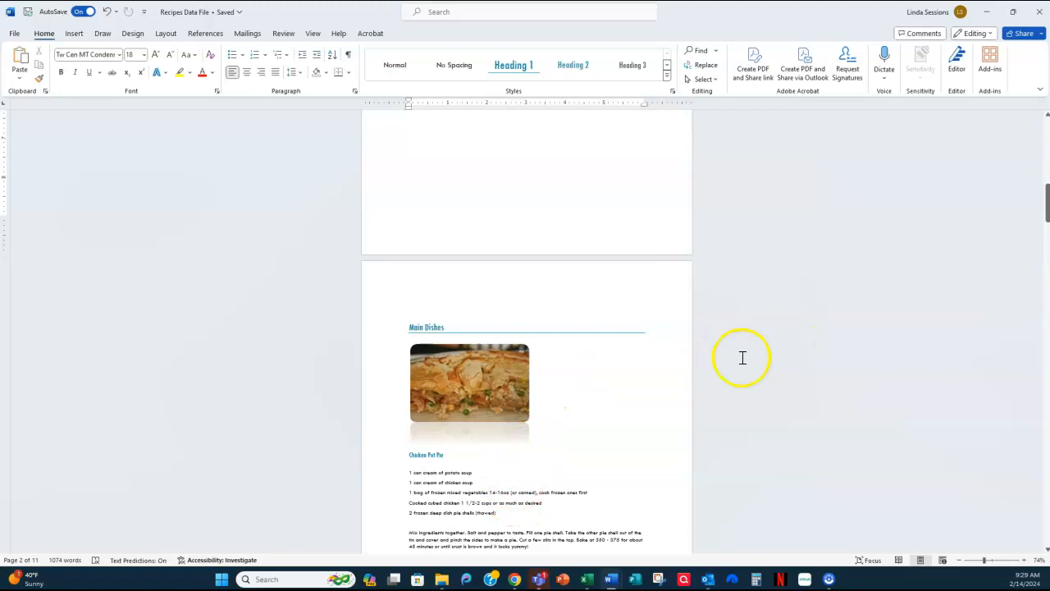
{"action": "scroll", "coordinate": [748, 341], "scroll_direction": "up", "scroll_amount": 3}
{"action": "scroll", "coordinate": [748, 343], "scroll_direction": "up", "scroll_amount": 15}
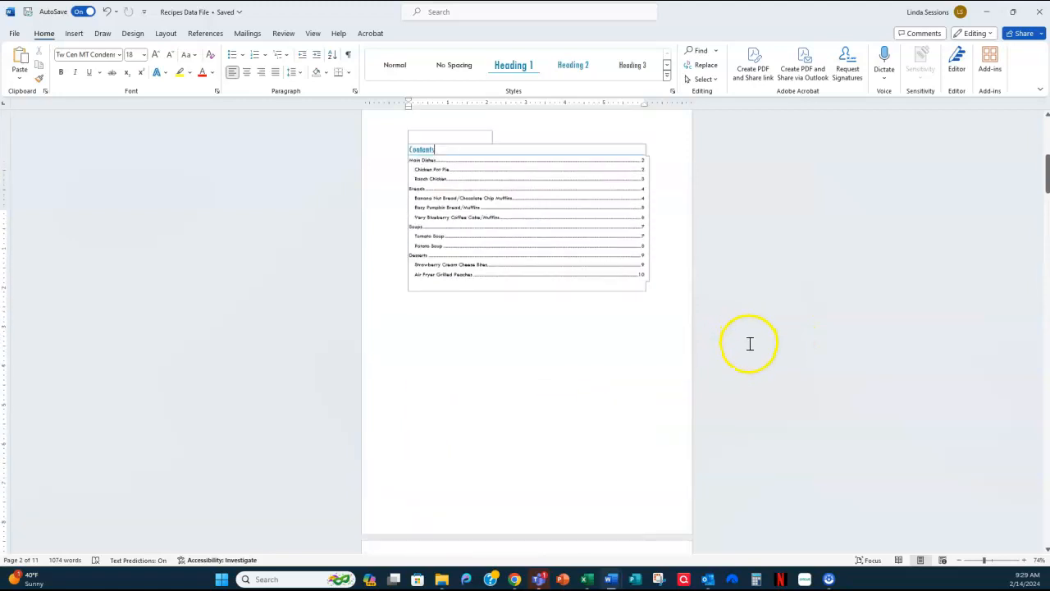
{"action": "scroll", "coordinate": [747, 343], "scroll_direction": "up", "scroll_amount": 3}
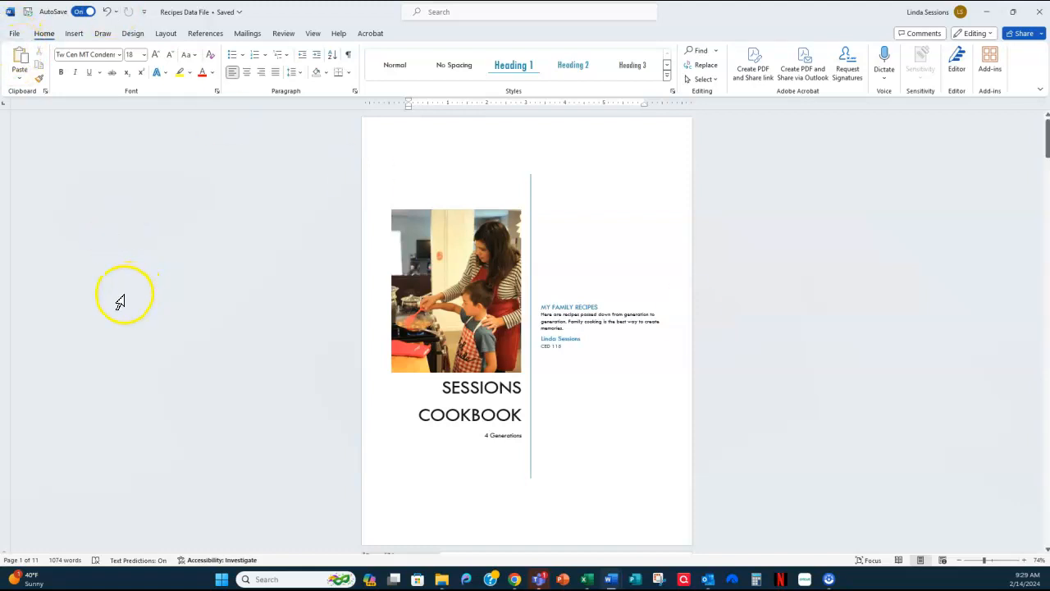
{"action": "left_click", "coordinate": [14, 37]}
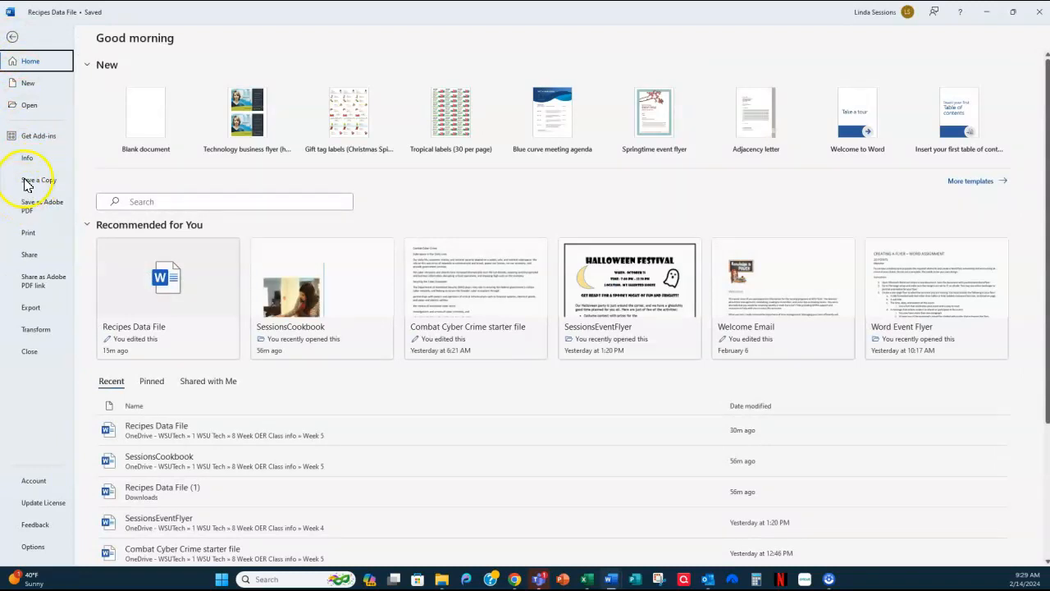
{"action": "left_click", "coordinate": [29, 185]}
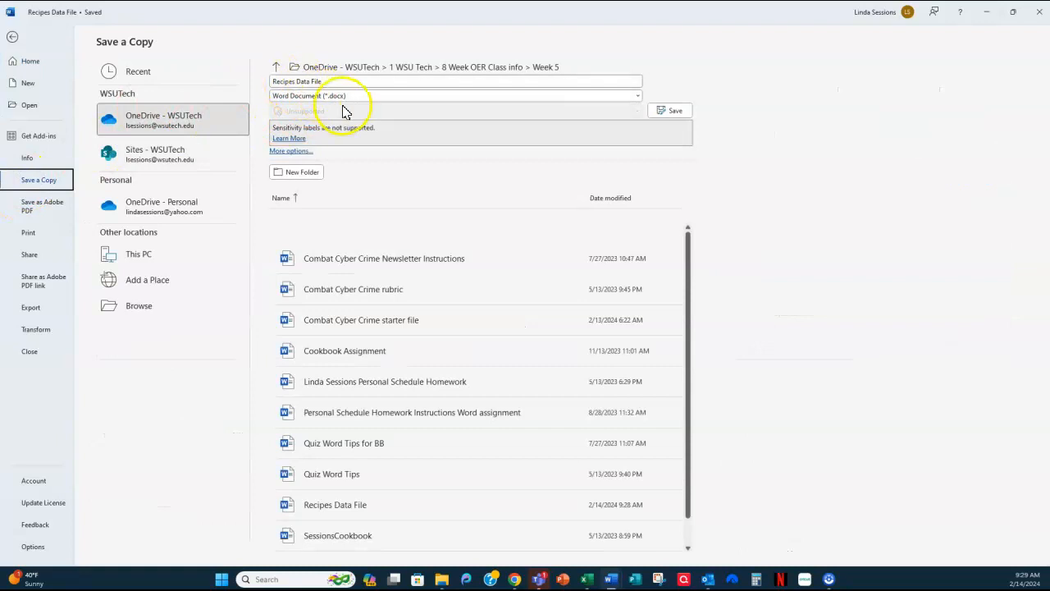
{"action": "left_click", "coordinate": [637, 96]}
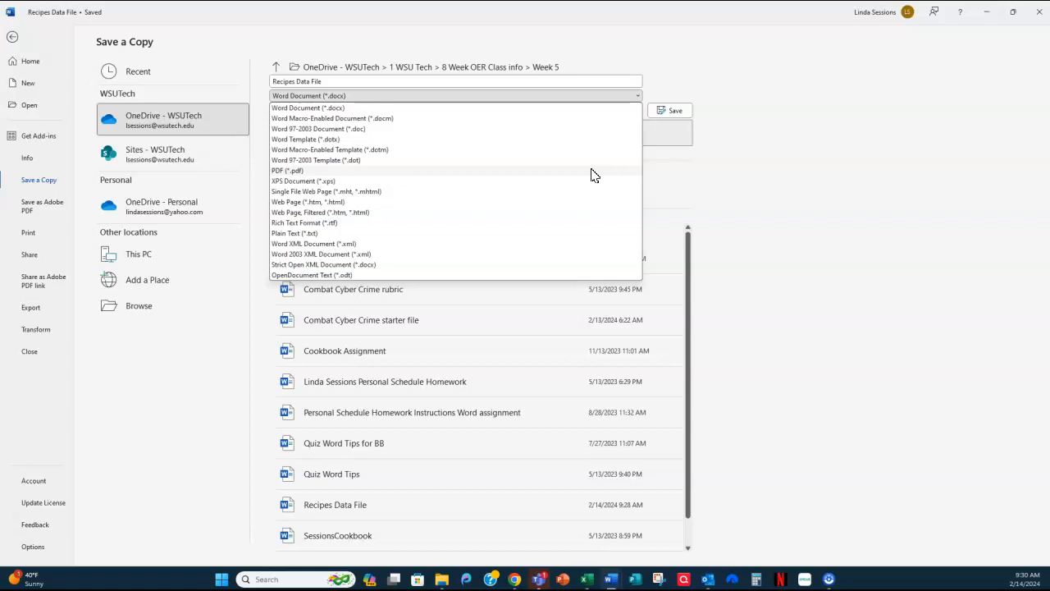
{"action": "left_click", "coordinate": [13, 39]}
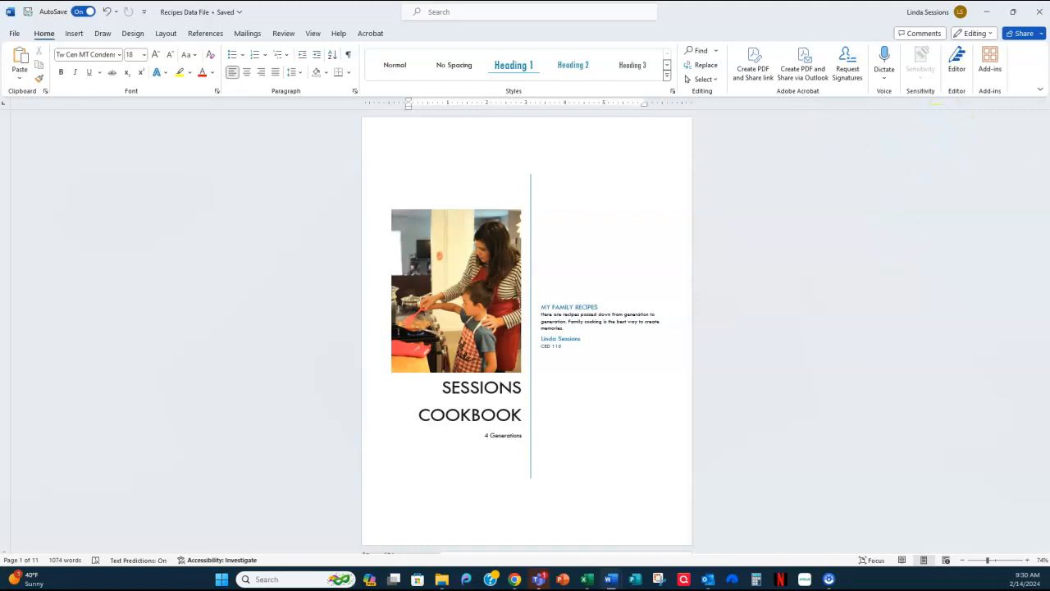
- Display the cookbook with multiple pages side by side and review it from the cover to the Desserts section
{"action": "left_click", "coordinate": [314, 34]}
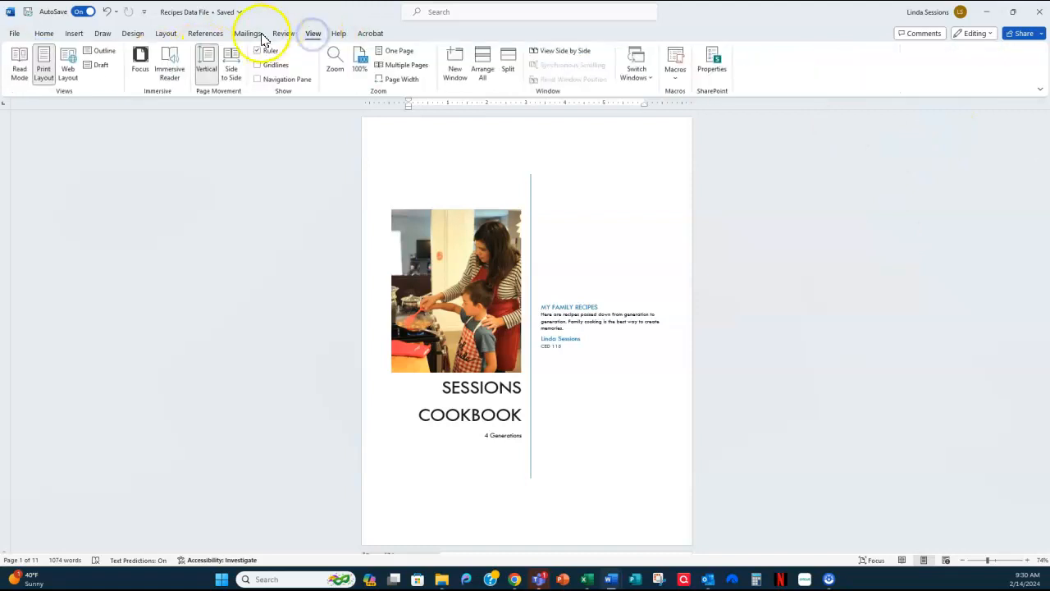
{"action": "left_click", "coordinate": [405, 67]}
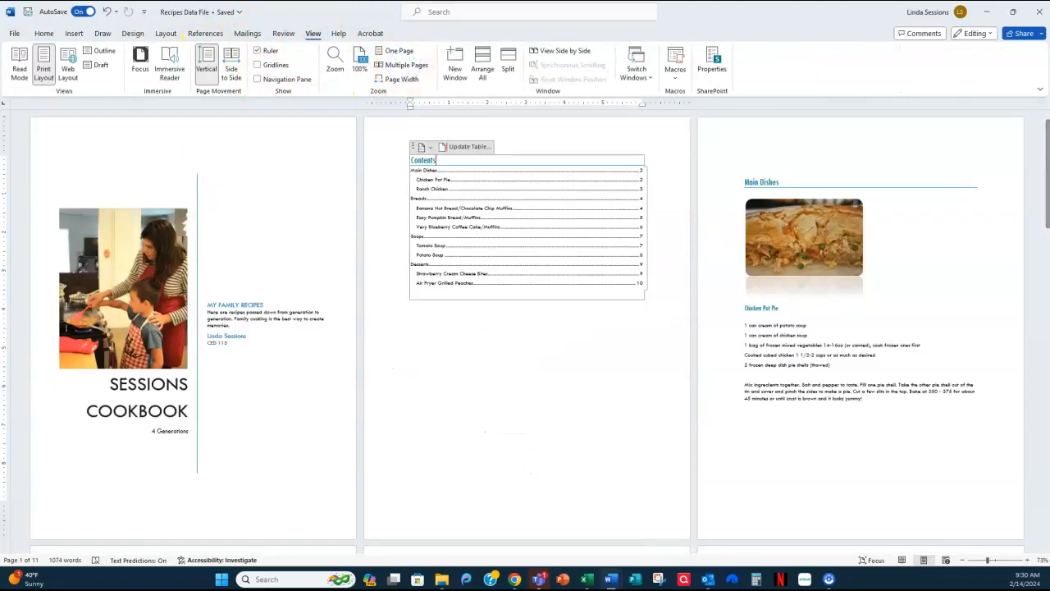
{"action": "scroll", "coordinate": [497, 398], "scroll_direction": "down", "scroll_amount": 1}
{"action": "scroll", "coordinate": [497, 399], "scroll_direction": "down", "scroll_amount": 7}
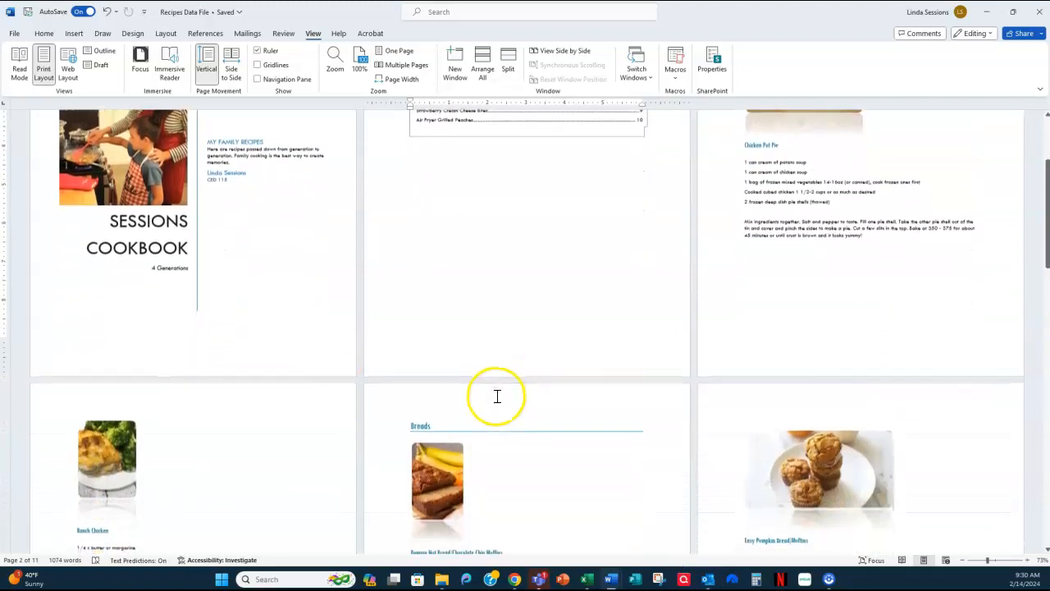
{"action": "scroll", "coordinate": [522, 400], "scroll_direction": "down", "scroll_amount": 10}
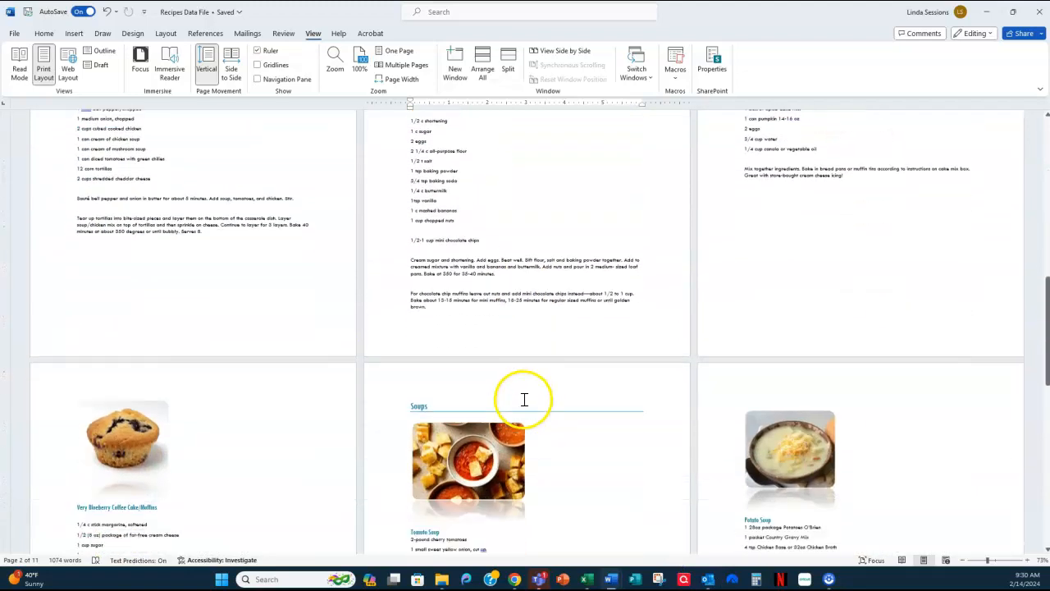
{"action": "scroll", "coordinate": [523, 400], "scroll_direction": "down", "scroll_amount": 10}
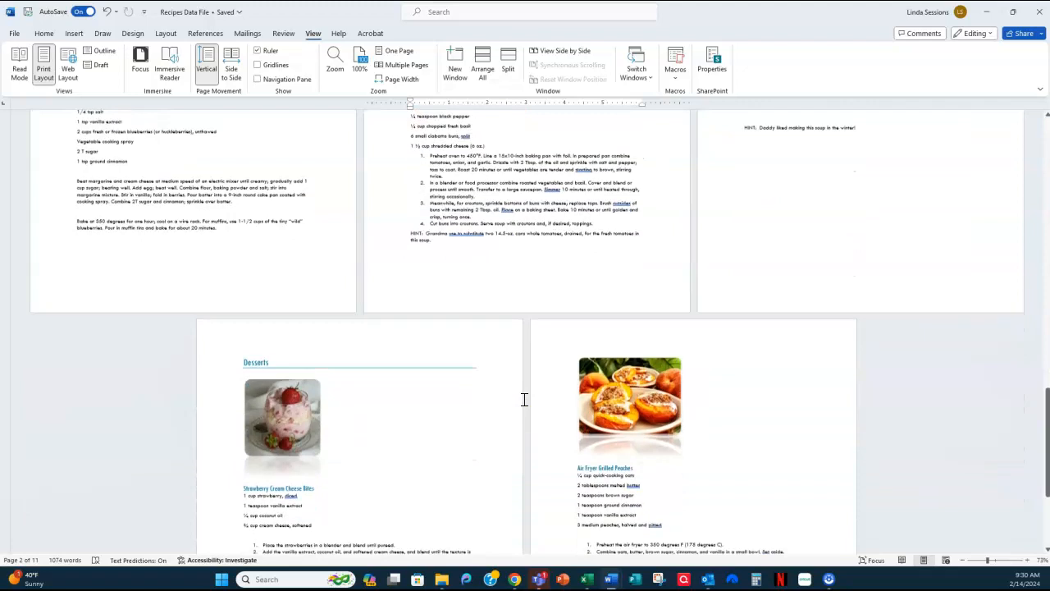